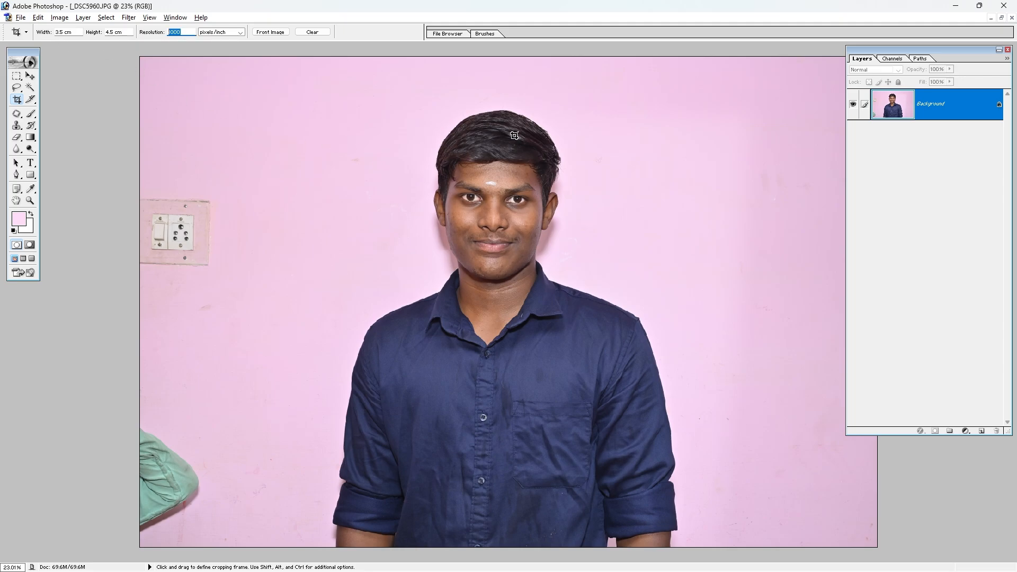
Crop the photo to a 3.5 × 4.5 cm frame at 1000 pixels/inch around the man's head and shoulders.
left_click_drag(619, 447, 608, 429)
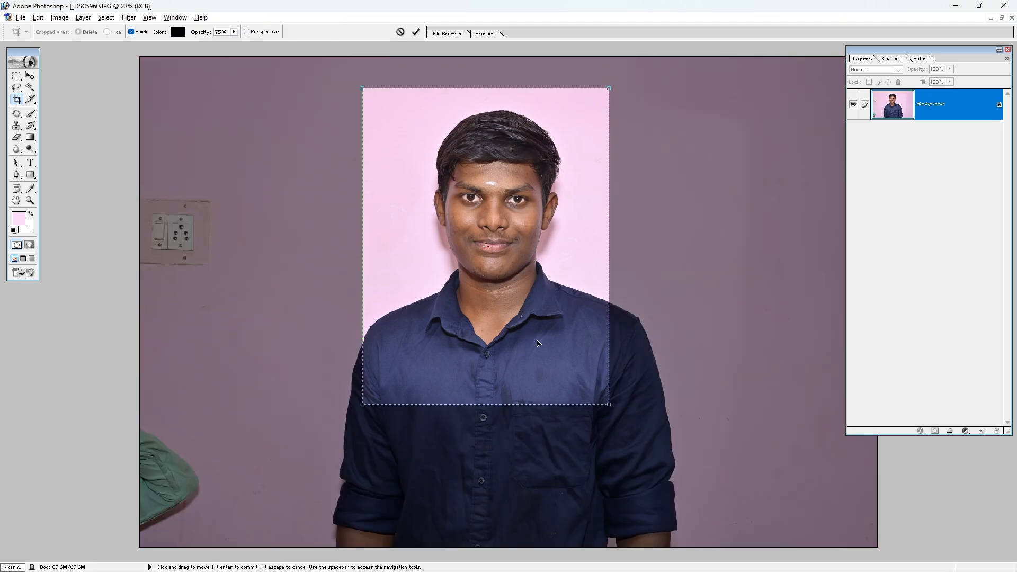
left_click_drag(552, 350, 558, 349)
key("Down")
key("Down")
key("Down")
key("Down")
key("Down")
key("Down")
key("Down")
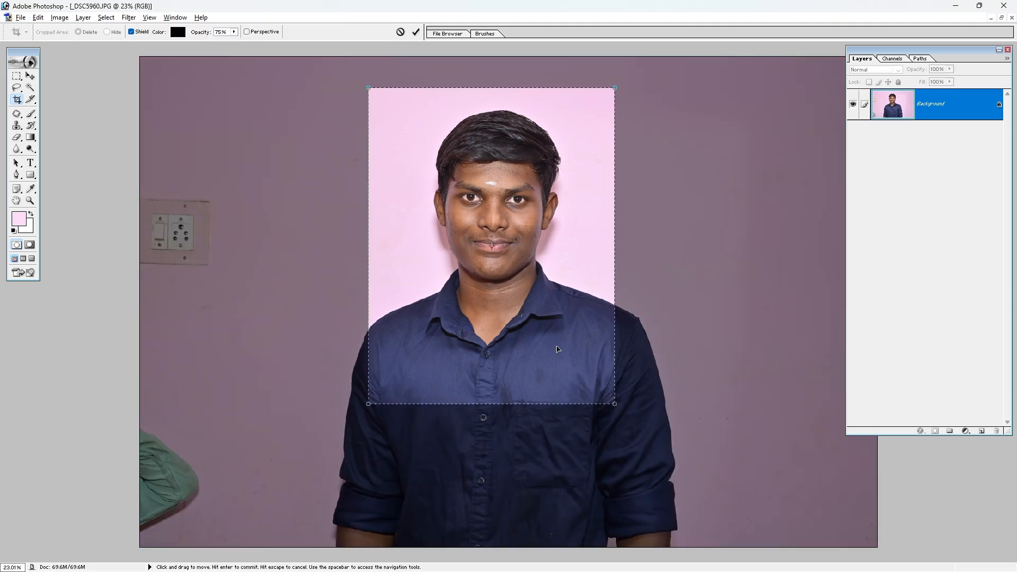
key("Down")
key("Down")
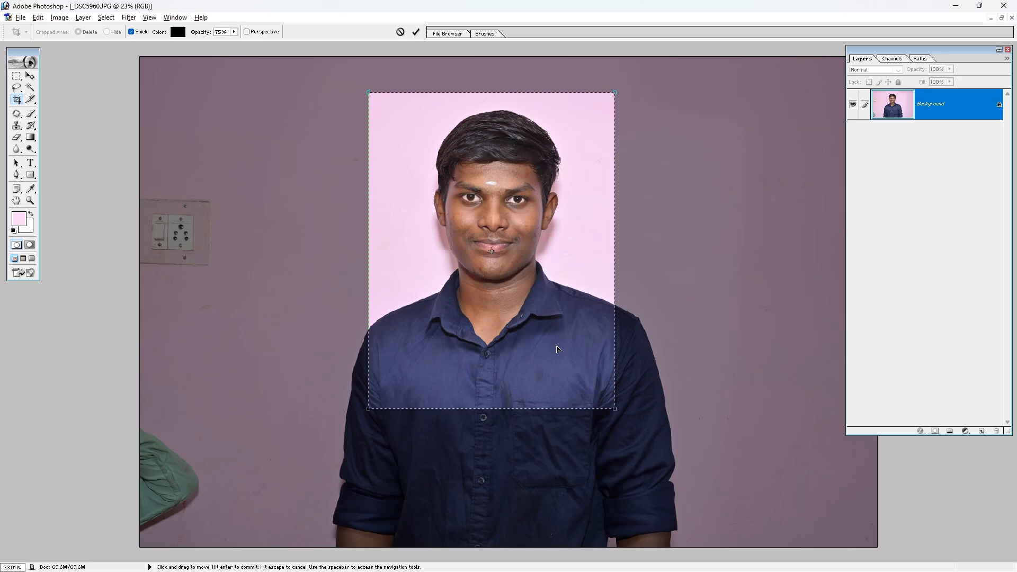
key("Return")
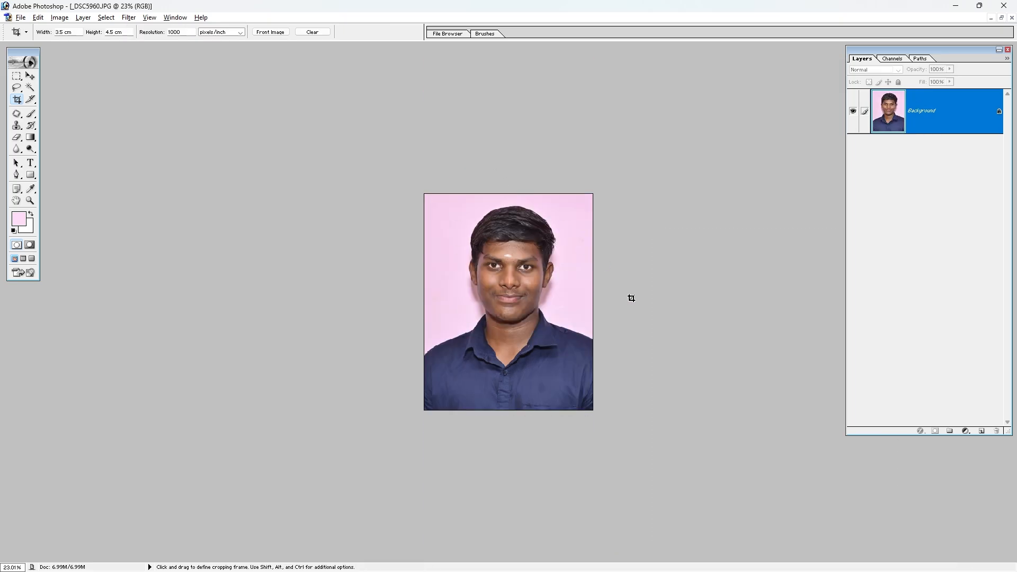
Duplicate the Background layer, then scale the copy to about 105% and rotate it about -1.1°.
left_click_drag(969, 121, 982, 432)
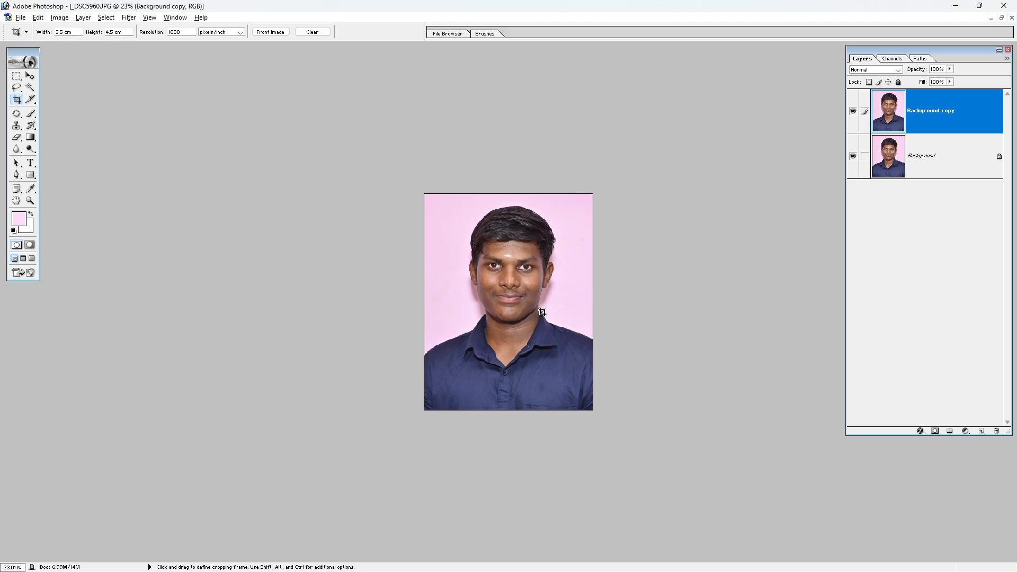
left_click(31, 77)
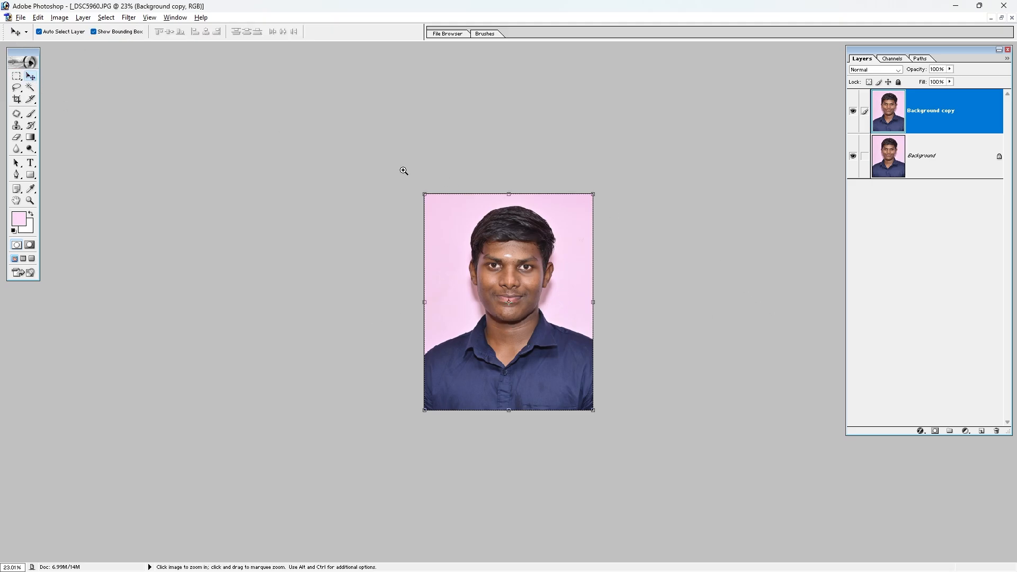
key("ctrl+0")
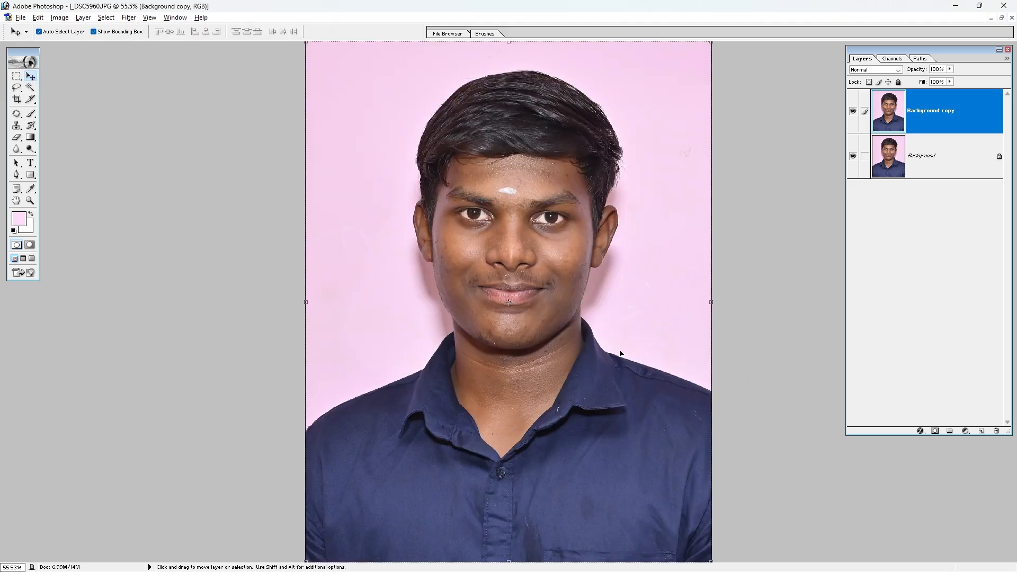
key("ctrl+minus")
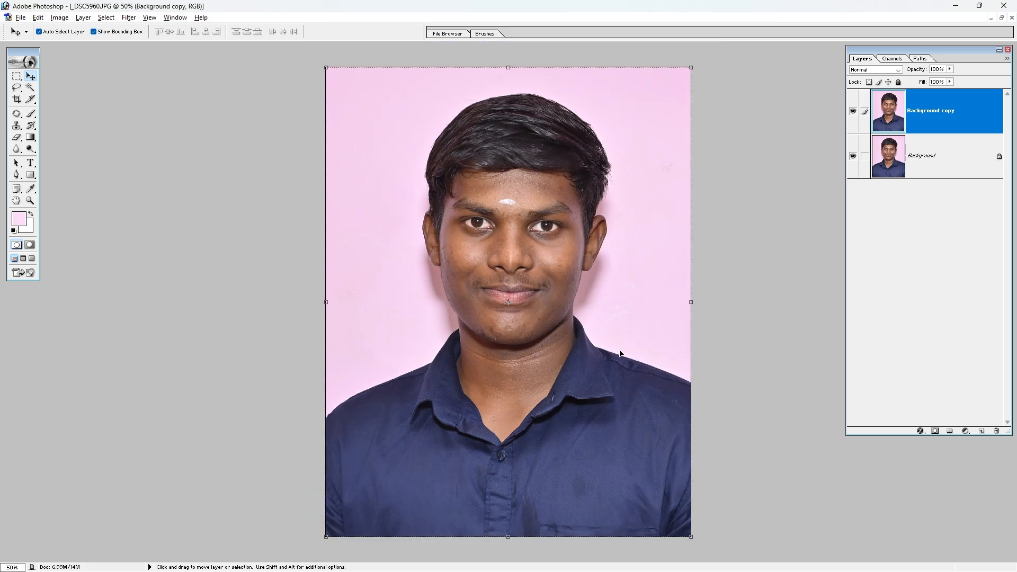
key("ctrl+t")
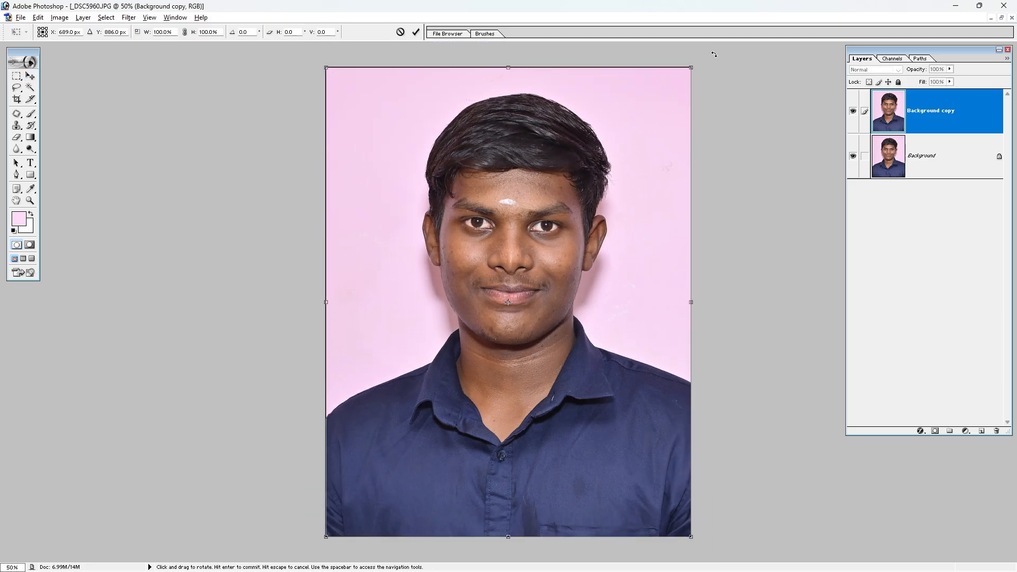
left_click_drag(690, 68, 732, 60)
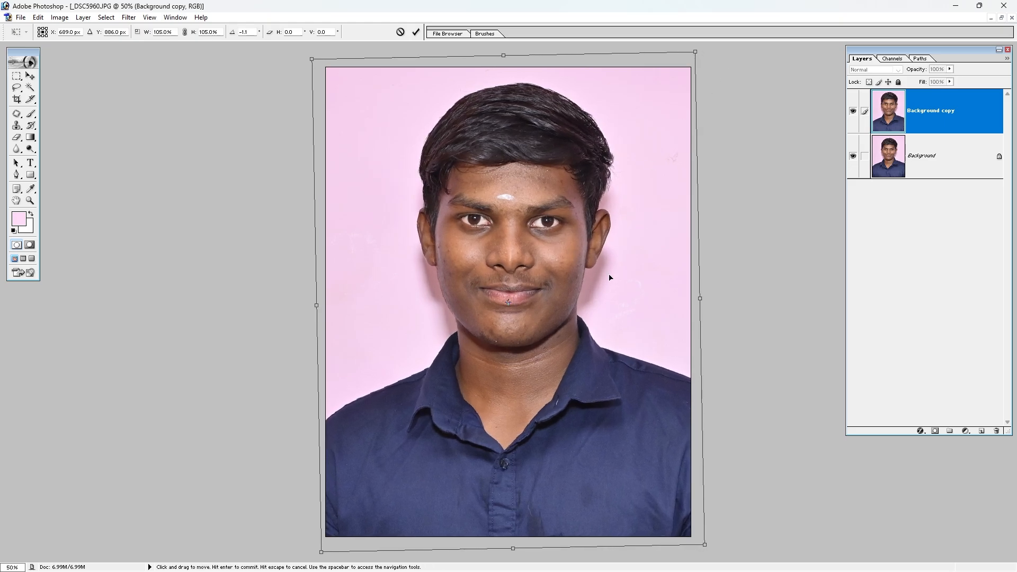
key("Return")
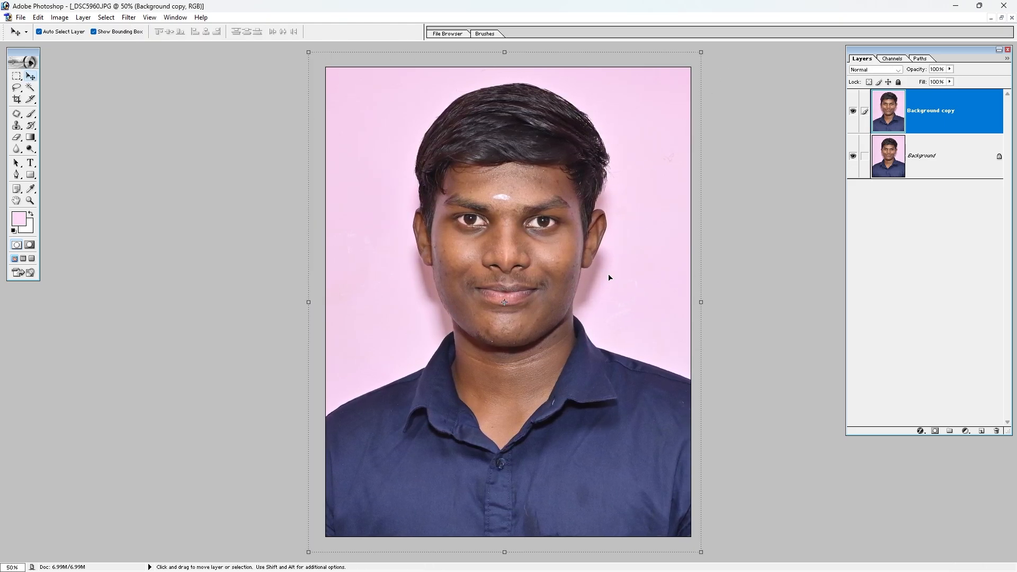
Duplicate the transformed layer and save the document as 00_DSC5960.psd in the Editing folder.
key("ctrl+j")
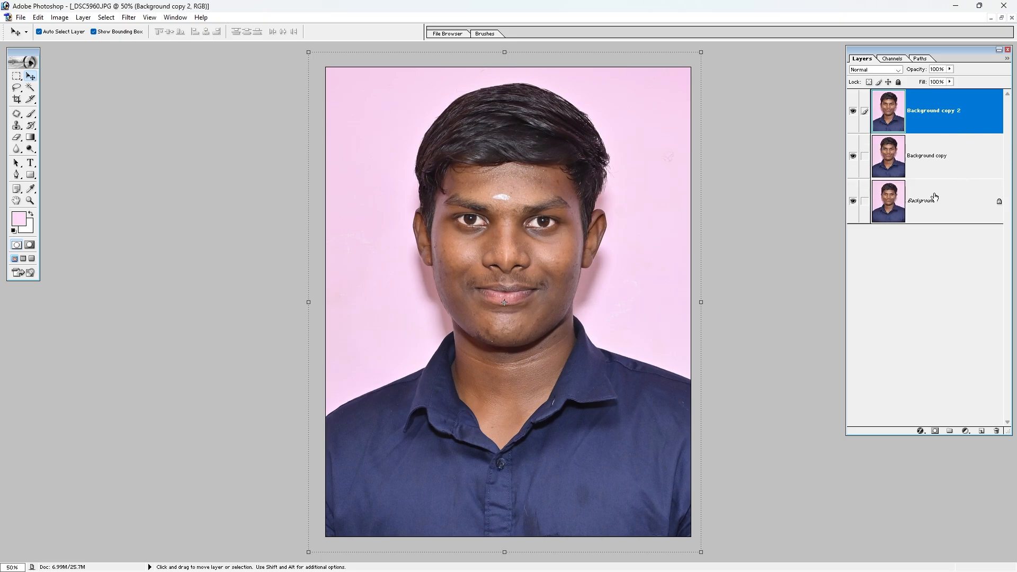
key("ctrl+shift+s")
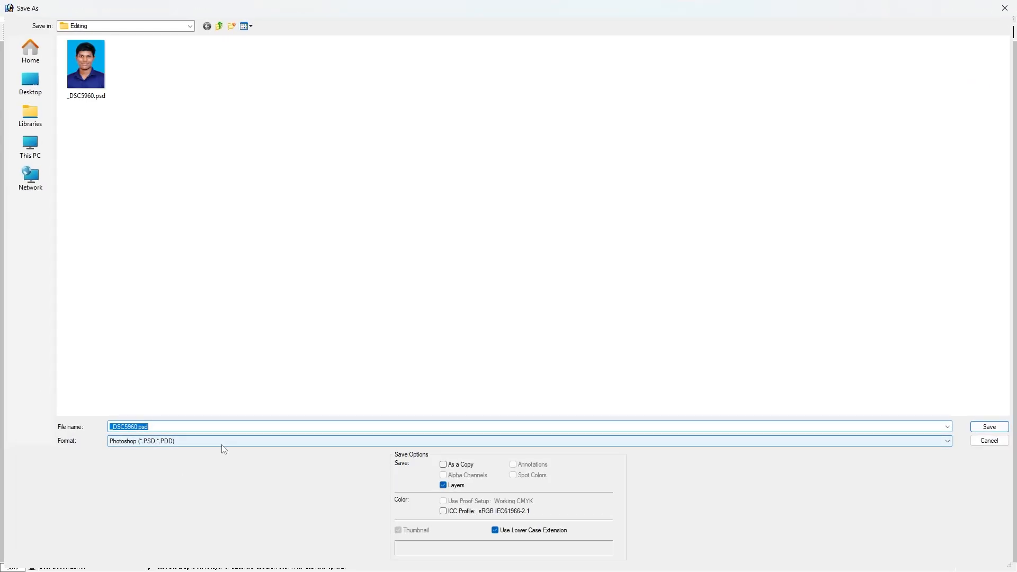
key("Return")
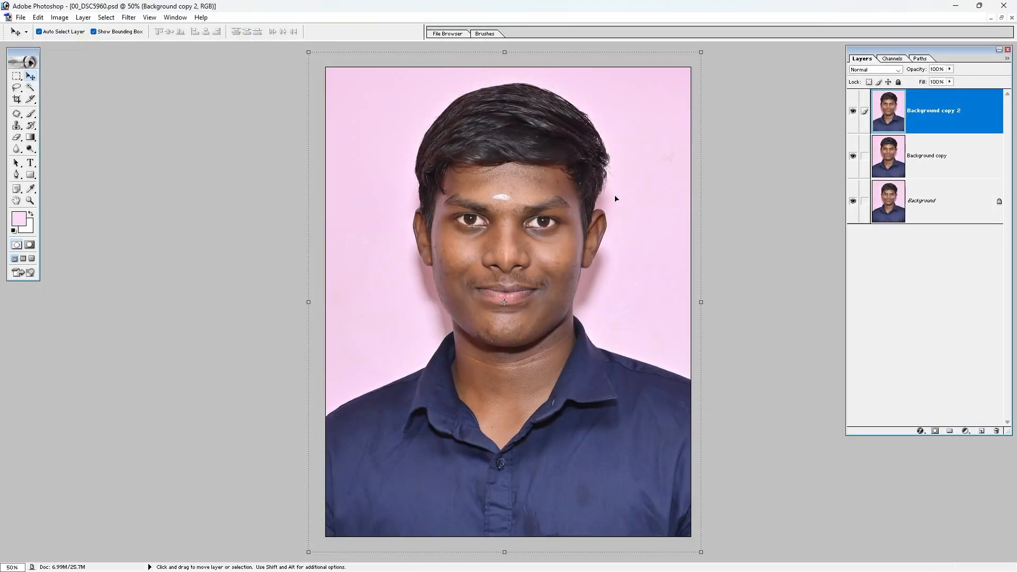
Patch the dark blemish on the forehead above the outer end of the man's left eyebrow with nearby skin.
left_click_drag(645, 144, 374, 432)
scroll(663, 304, "up", 2)
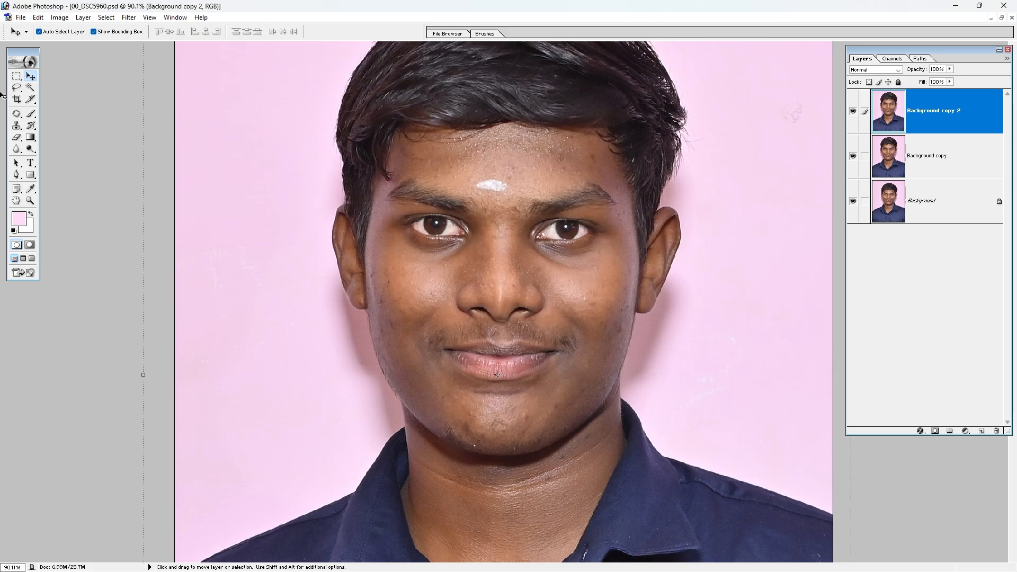
left_click_drag(16, 113, 63, 125)
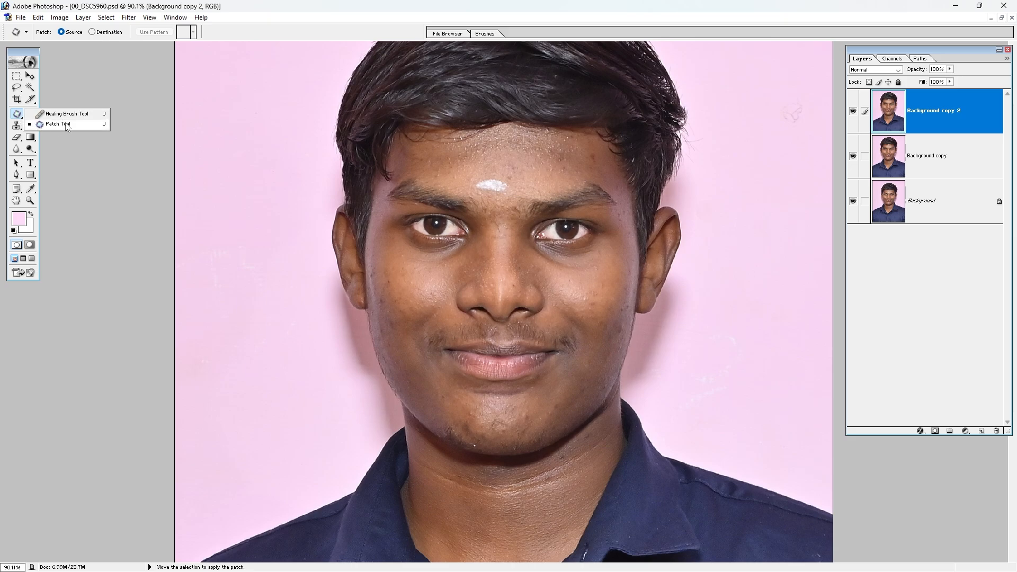
left_click(67, 125)
left_click_drag(381, 185, 642, 351)
left_click_drag(259, 329, 224, 534)
left_click_drag(469, 279, 459, 349)
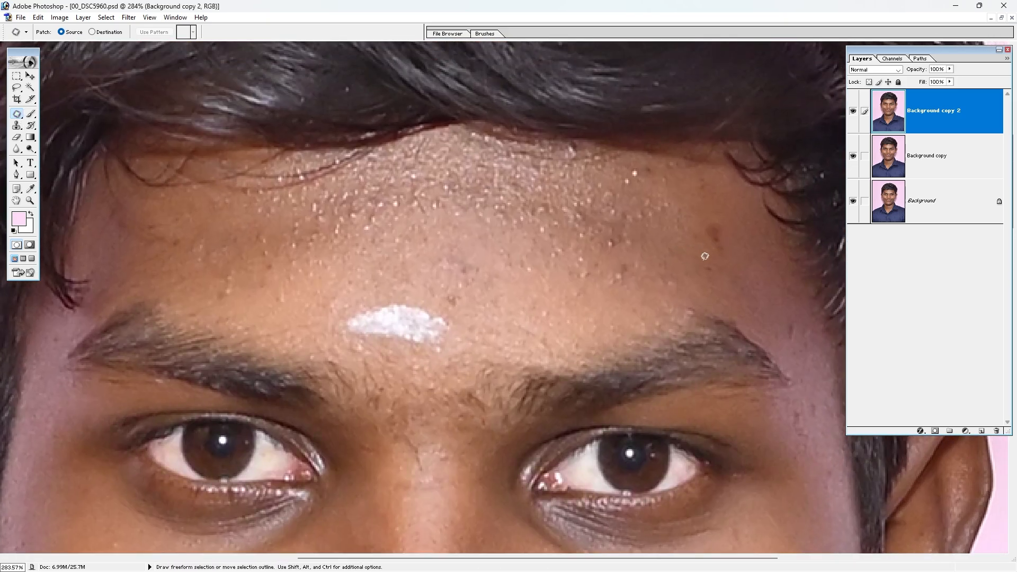
mouse_move(715, 266)
left_mouse_down()
mouse_move(697, 260)
mouse_move(705, 245)
mouse_move(685, 245)
left_mouse_up()
key("ctrl+d")
Clone Stamp clean skin over the spots just above the white forehead mark, using a size 30 brush.
left_click(17, 125)
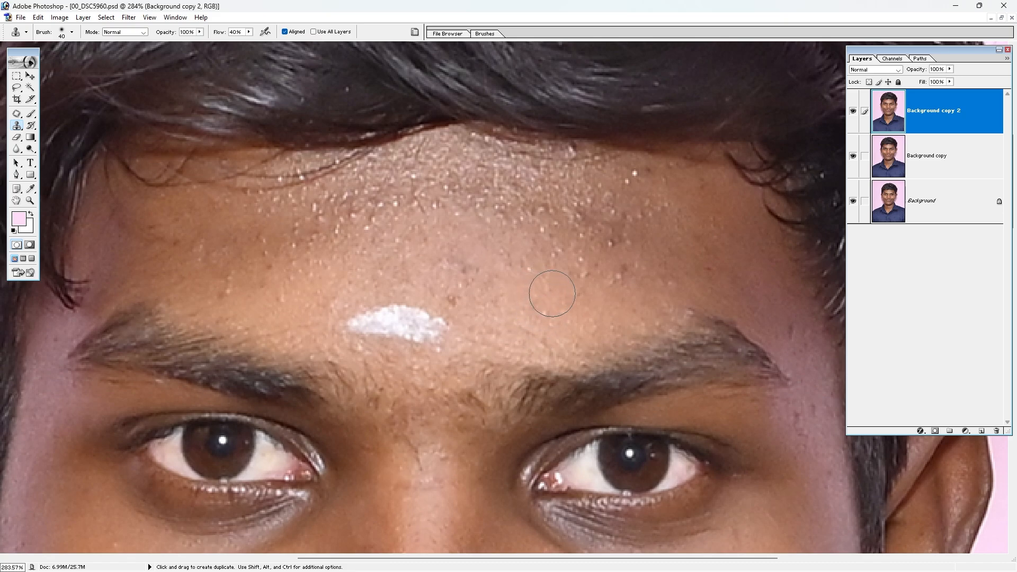
key("bracketleft")
key("bracketleft")
key("bracketright")
key("bracketright")
key("bracketright")
key("bracketleft")
key("alt")
left_click(505, 295, "alt")
left_click(447, 298)
left_click(451, 298)
left_click(473, 299, "alt")
left_click(464, 283)
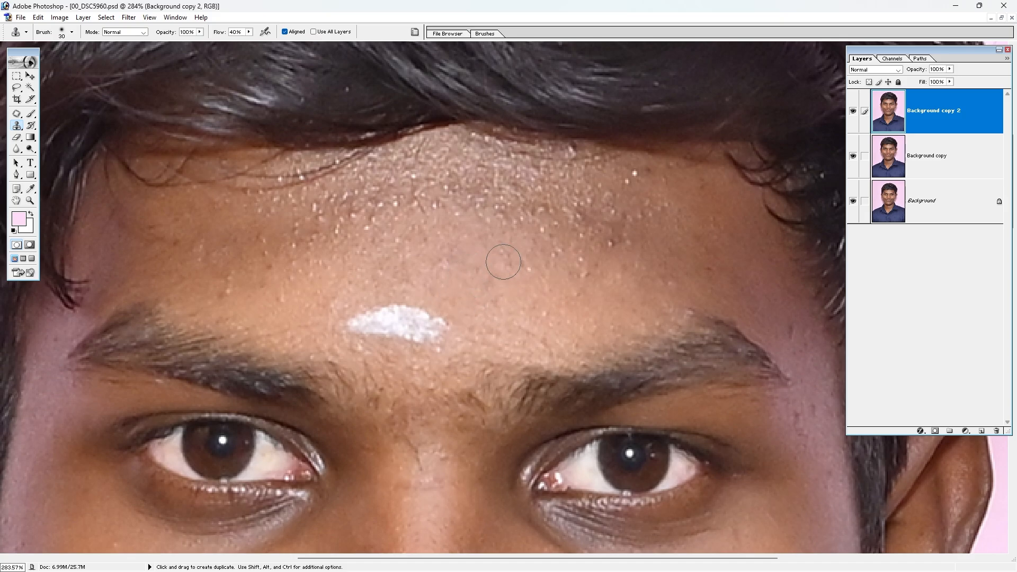
Clone smooth skin over the central forehead and the area above the man's right eyebrow, enlarging the brush to 50.
left_click(529, 269, "alt")
left_click(587, 284)
left_click(587, 270)
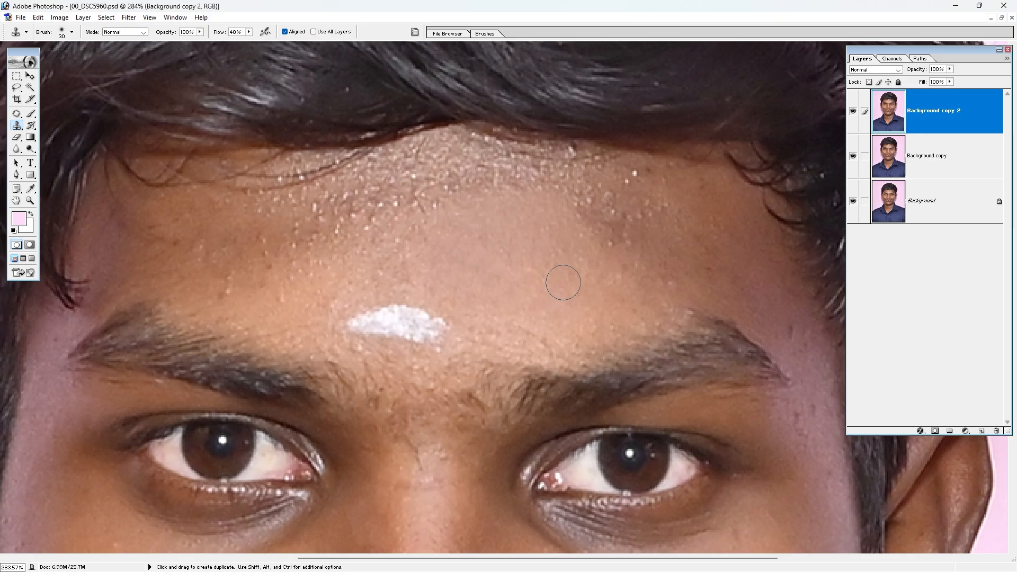
key("bracketright")
key("bracketright")
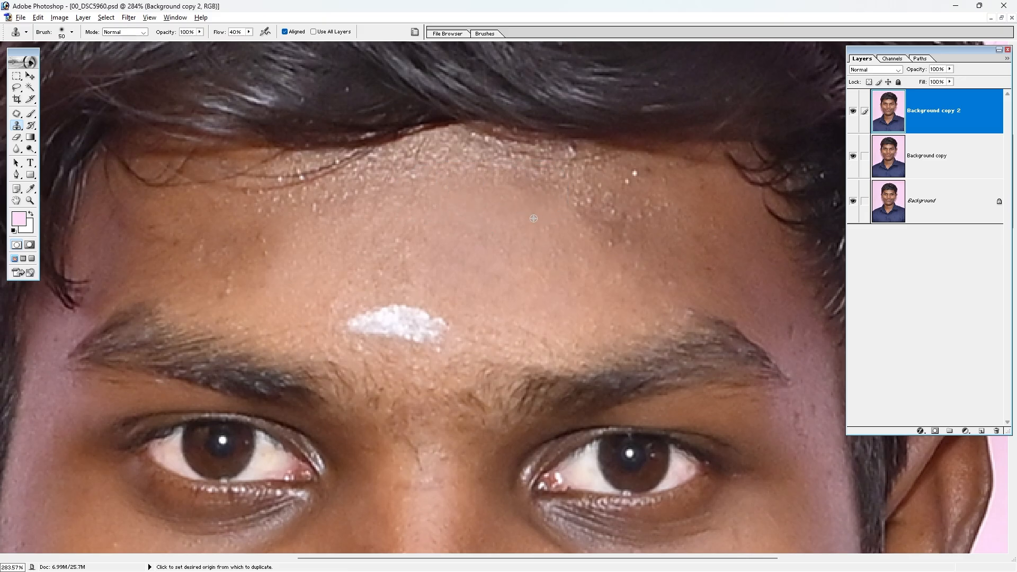
mouse_move(591, 244)
left_mouse_down()
mouse_move(594, 217)
mouse_move(623, 215)
left_mouse_up()
left_click_drag(265, 240, 432, 291)
left_click(417, 321, "alt")
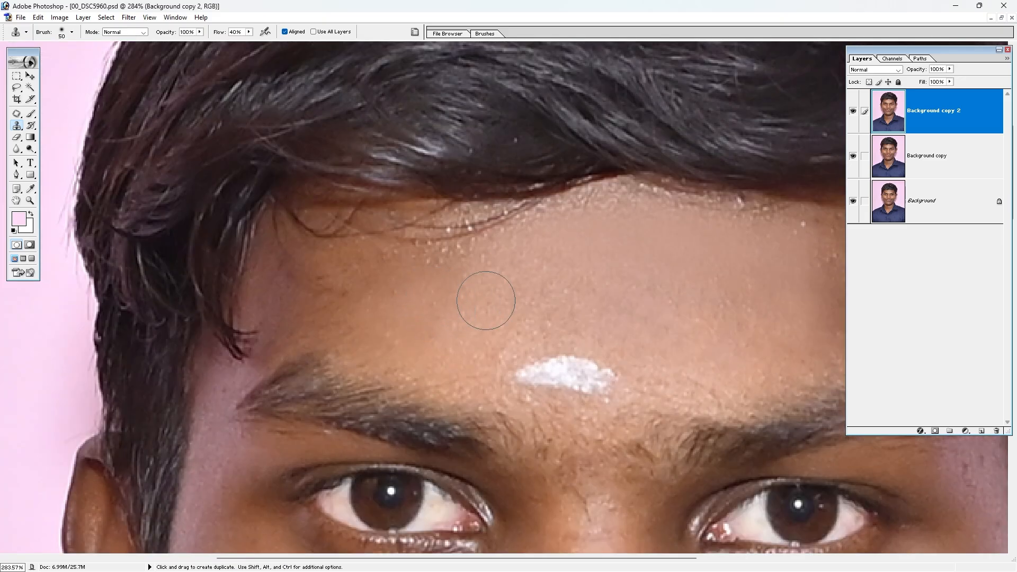
Clone out the shiny specks and spots on the man's left forehead and temple, reducing the brush to 30.
left_click_drag(744, 316, 438, 262)
left_click(456, 212, "alt")
left_click_drag(492, 181, 488, 186)
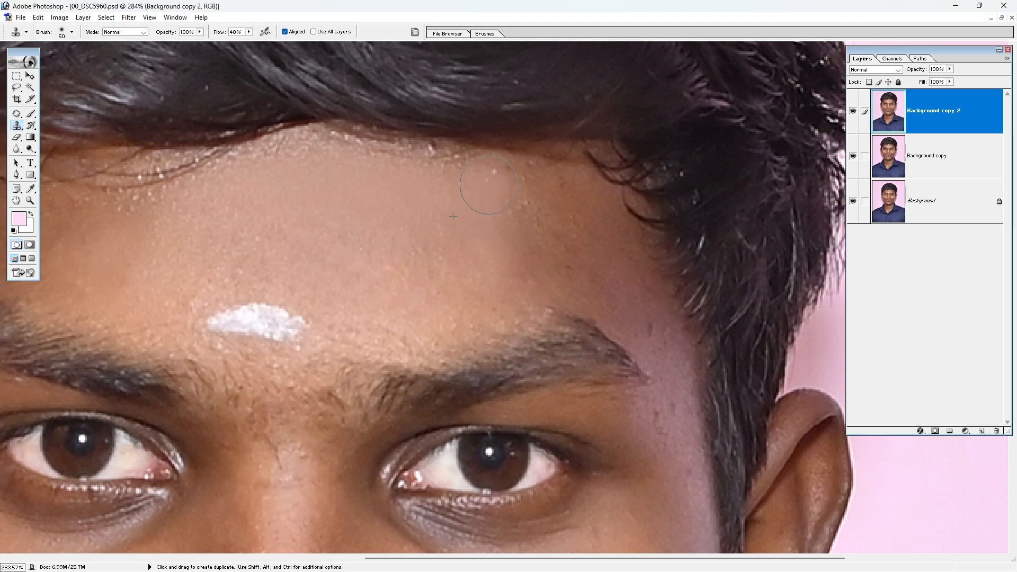
left_click(547, 261, "alt")
left_click_drag(639, 333, 572, 247)
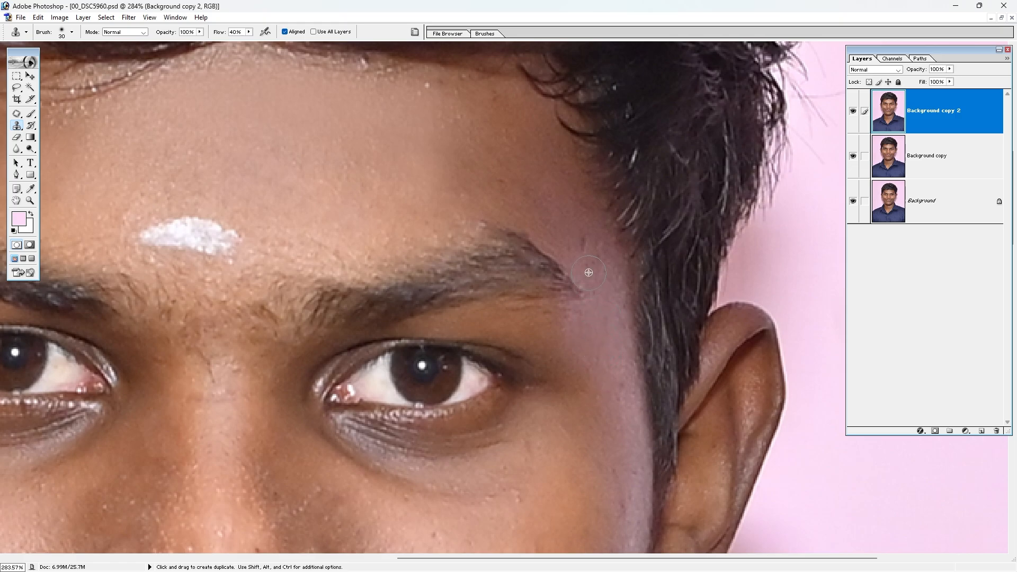
Clone clean skin over the dark spots near the man's left earlobe and the blemishes on his left cheek.
left_click_drag(592, 469, 598, 305)
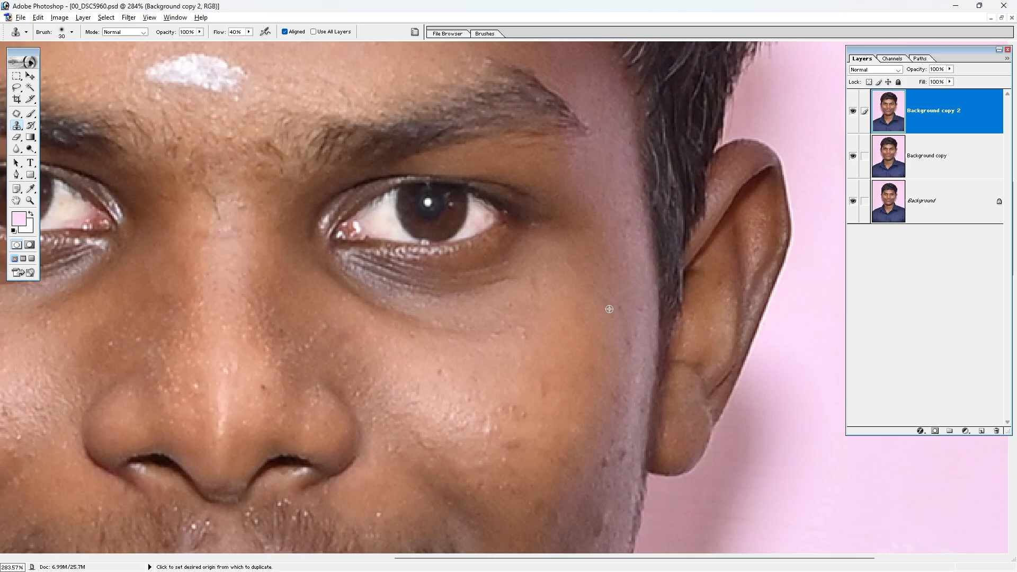
left_click_drag(612, 422, 619, 312)
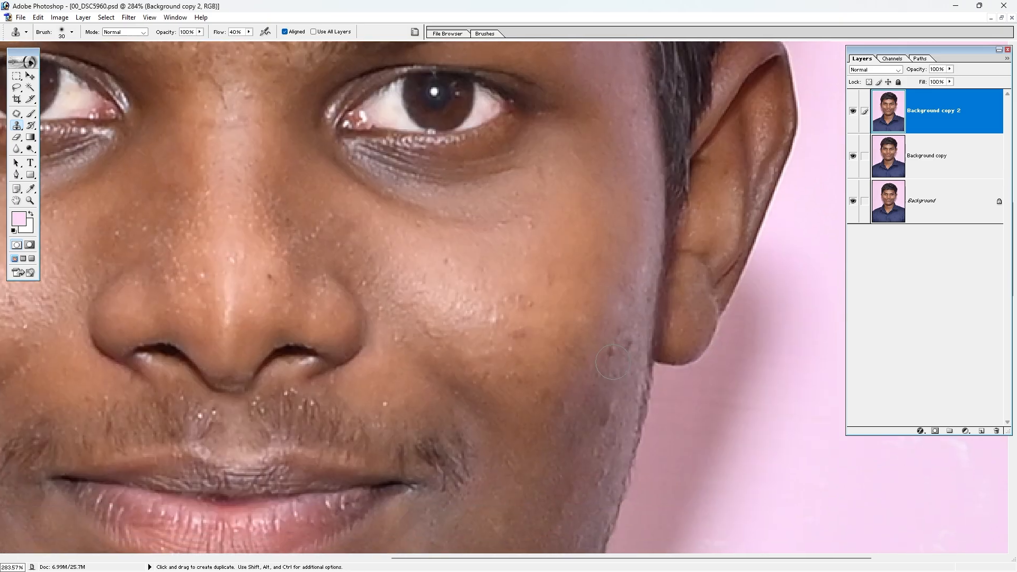
left_click(604, 391, "alt")
left_click_drag(601, 412, 601, 417)
left_click_drag(523, 366, 552, 389)
left_click(572, 369, "alt")
left_click(548, 356)
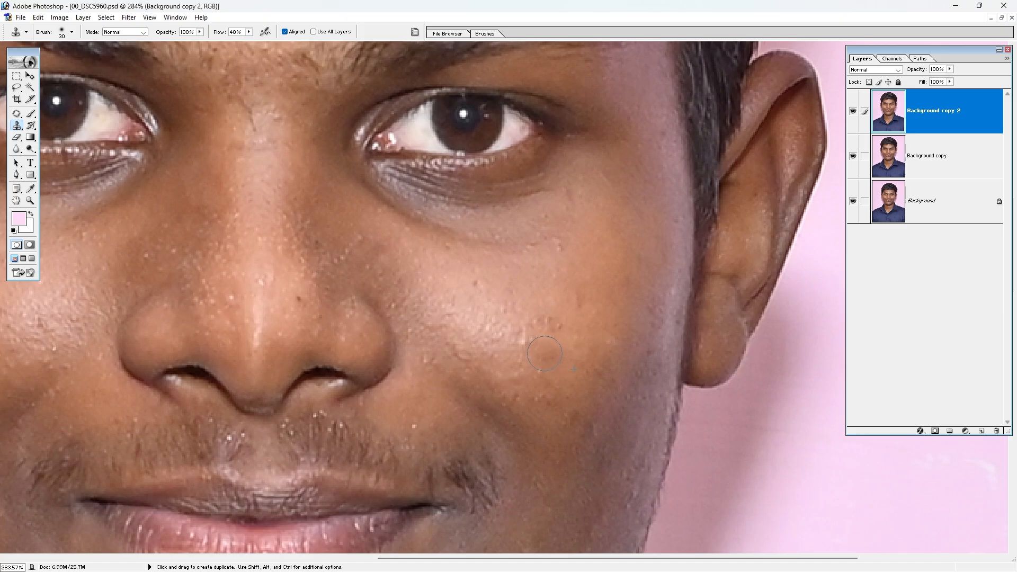
key("ctrl+alt+z")
left_click(546, 319)
Clone out the light specks on the side of the nose above the man's right nostril.
left_click_drag(229, 294, 476, 341)
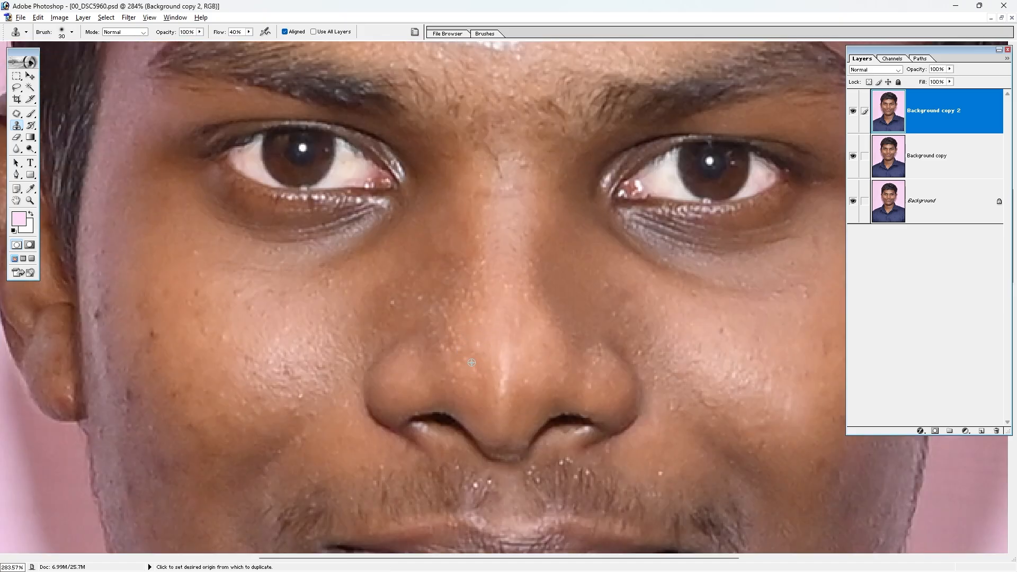
left_click(477, 359, "alt")
left_click(475, 350)
left_click(441, 377, "alt")
left_click(454, 361)
Clone smooth skin over the lines and stray hairs on the nose bridge between the eyes.
left_click_drag(464, 240, 485, 292)
left_click(528, 266, "alt")
left_click(523, 250)
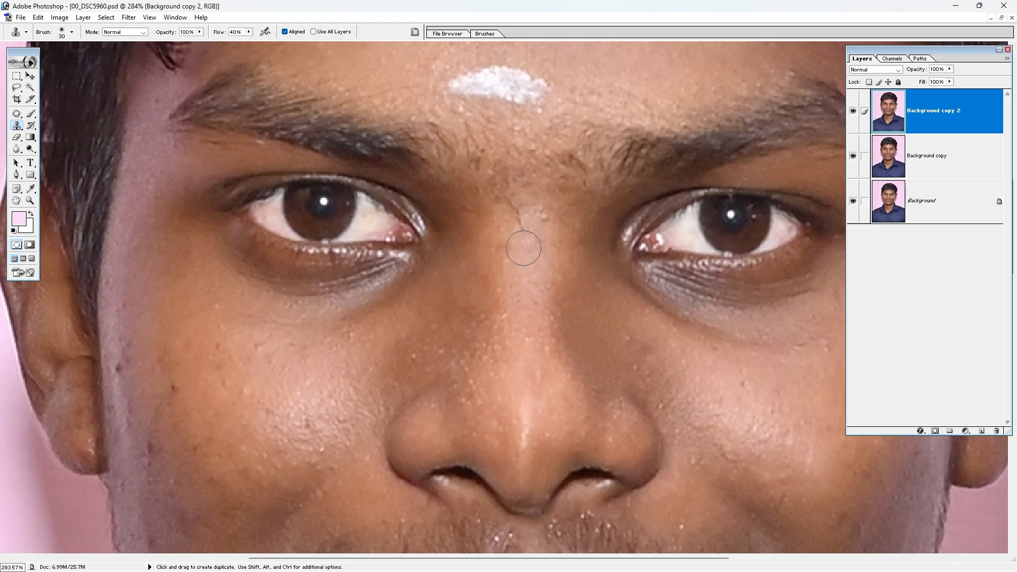
left_click(512, 261, "alt")
left_click(502, 246)
left_click(535, 251, "alt")
left_click(517, 230)
left_click_drag(518, 230, 517, 221)
left_click(525, 246, "alt")
left_click(533, 218)
Clone out the dark spots across the middle and outer part of the man's right cheek.
left_click_drag(302, 395, 466, 297)
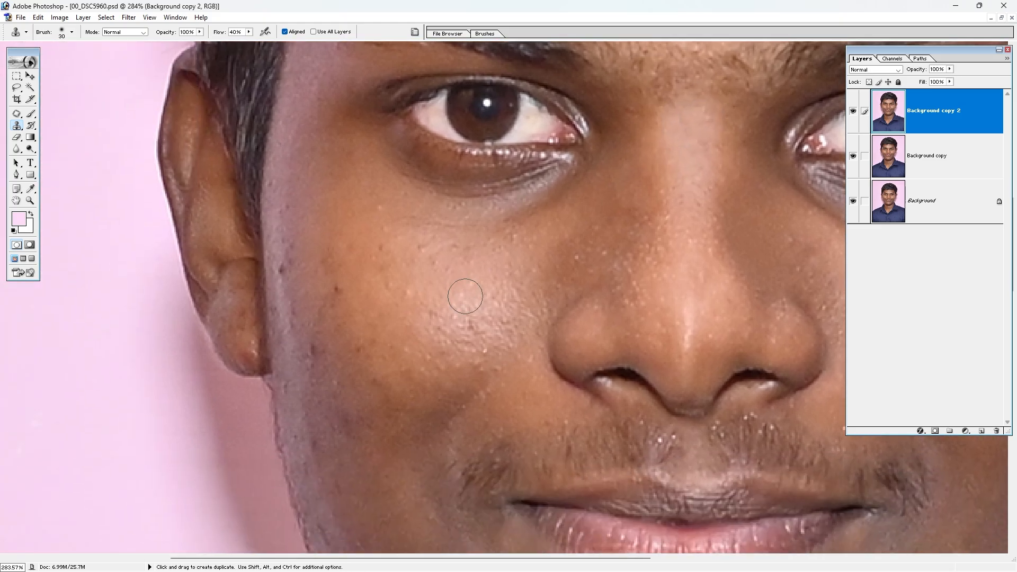
left_click(448, 303, "alt")
left_click(427, 317)
left_click(396, 313, "alt")
left_click(408, 286)
left_click(350, 319, "alt")
left_click(340, 289)
left_click(362, 319, "alt")
left_click(363, 339)
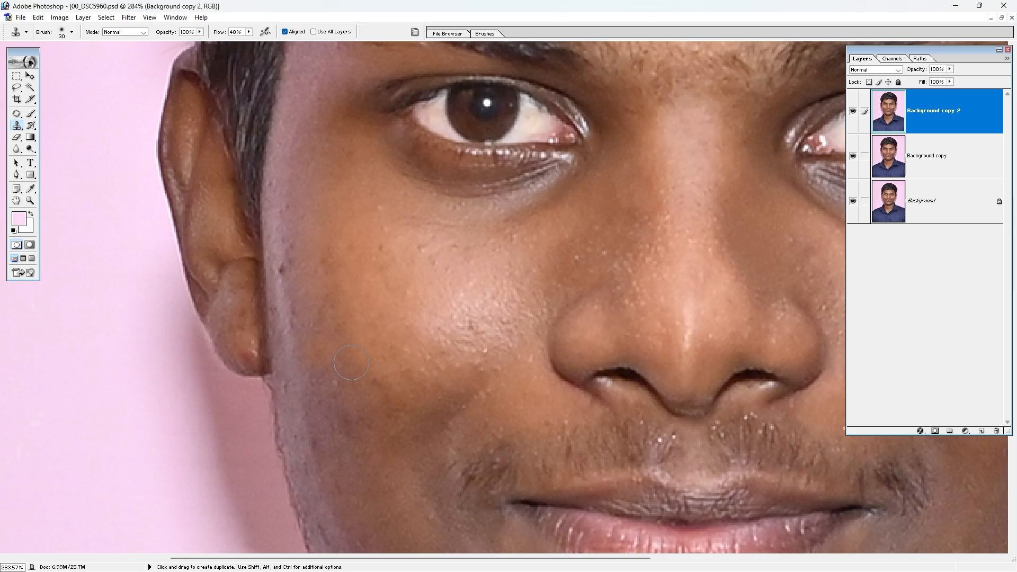
Clone clean skin over the spots on the man's lower right cheek and jaw with a size 40 brush.
key("bracketright")
left_click_drag(361, 451, 382, 401)
left_click(386, 425, "alt")
left_click(370, 375)
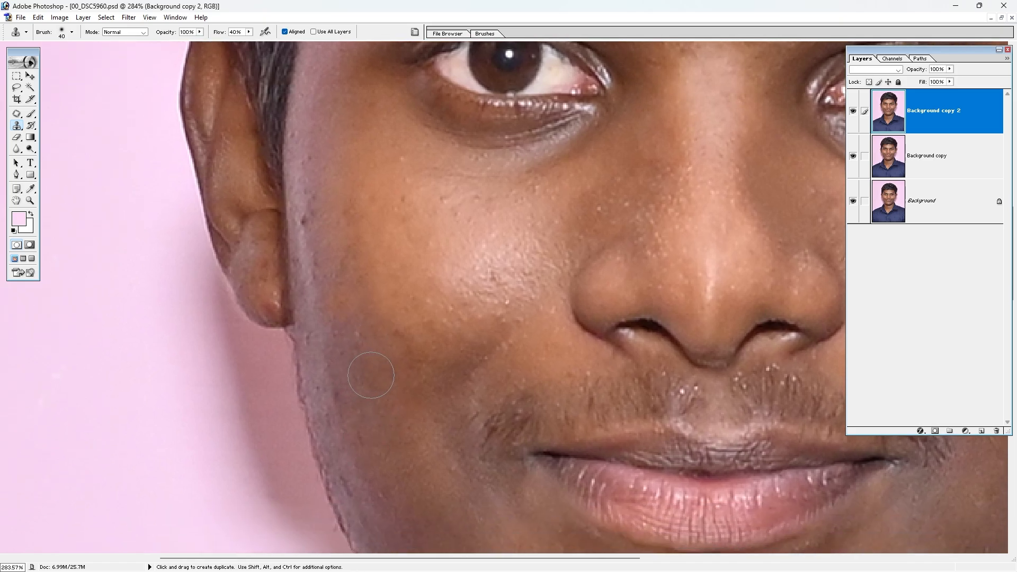
left_click(366, 430, "alt")
left_click(343, 397)
Clone smooth skin over the remaining spots on the man's right cheek and its edge beside the ear.
scroll(358, 379, "up", 3)
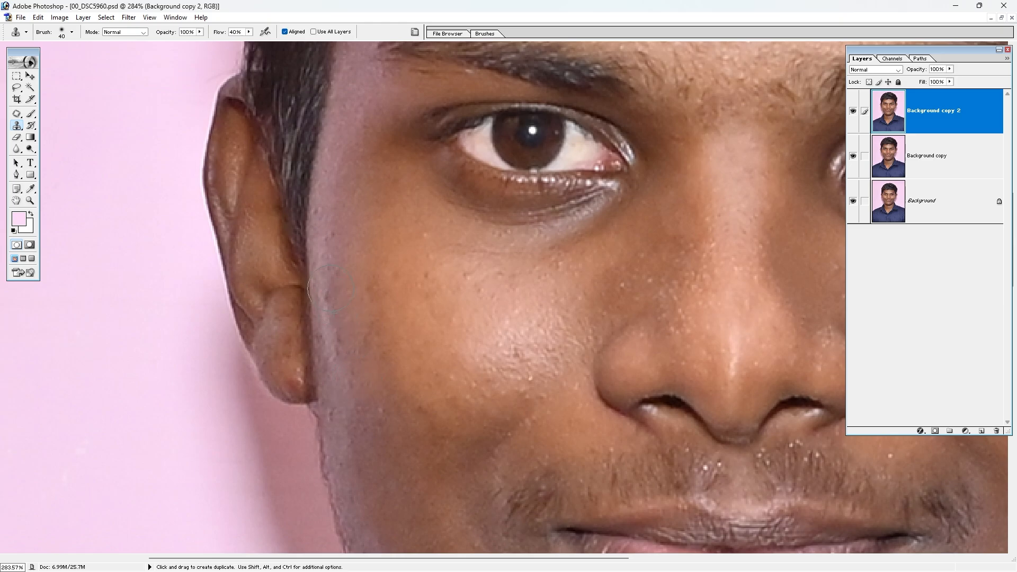
left_click_drag(461, 306, 435, 298)
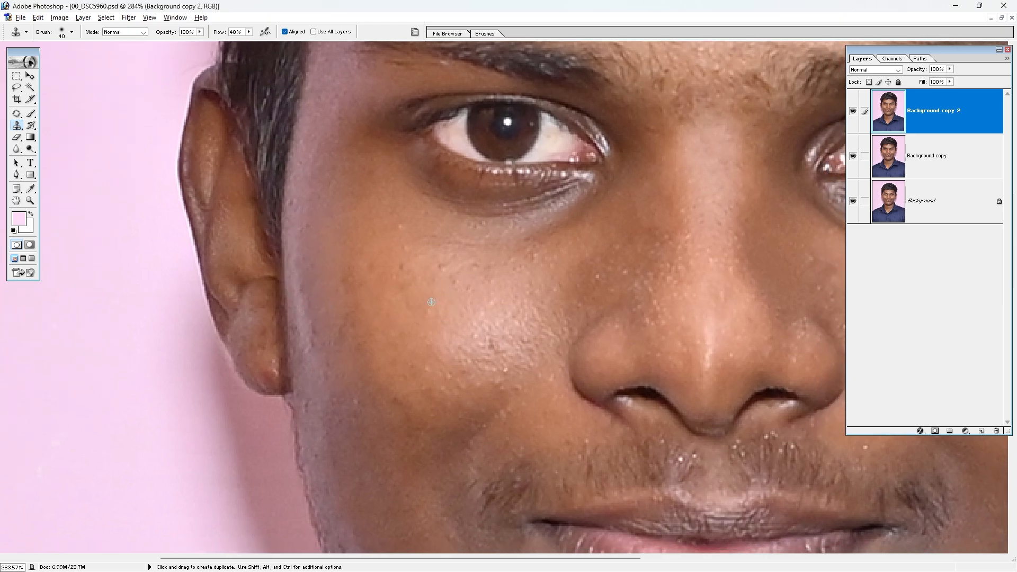
left_click(456, 292, "alt")
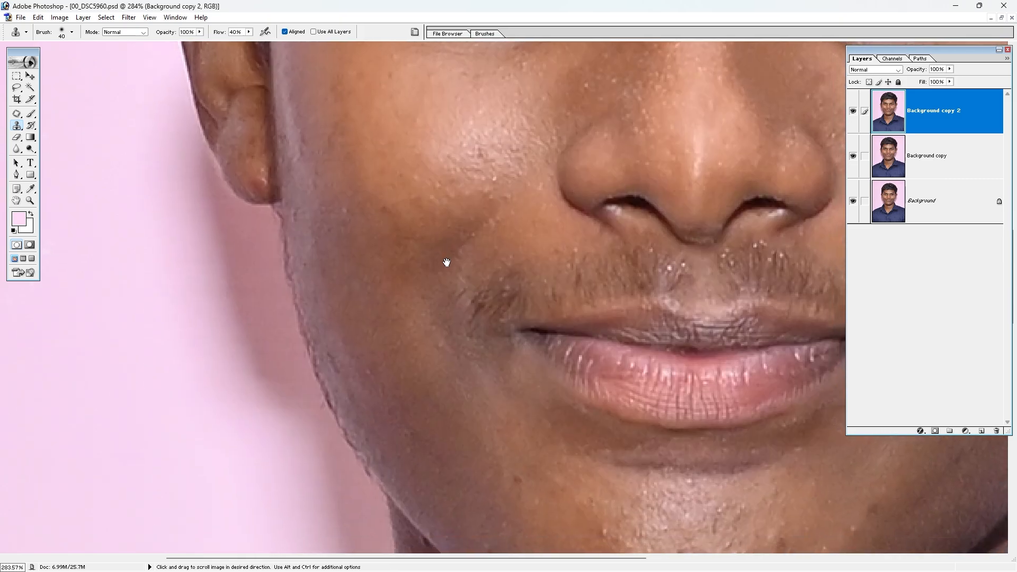
Clone clean skin over the dark stubble and spots along the man's right side of the chin.
scroll(456, 266, "down", 5)
left_click(368, 356, "alt")
scroll(382, 391, "down", 2)
scroll(511, 382, "down", 3)
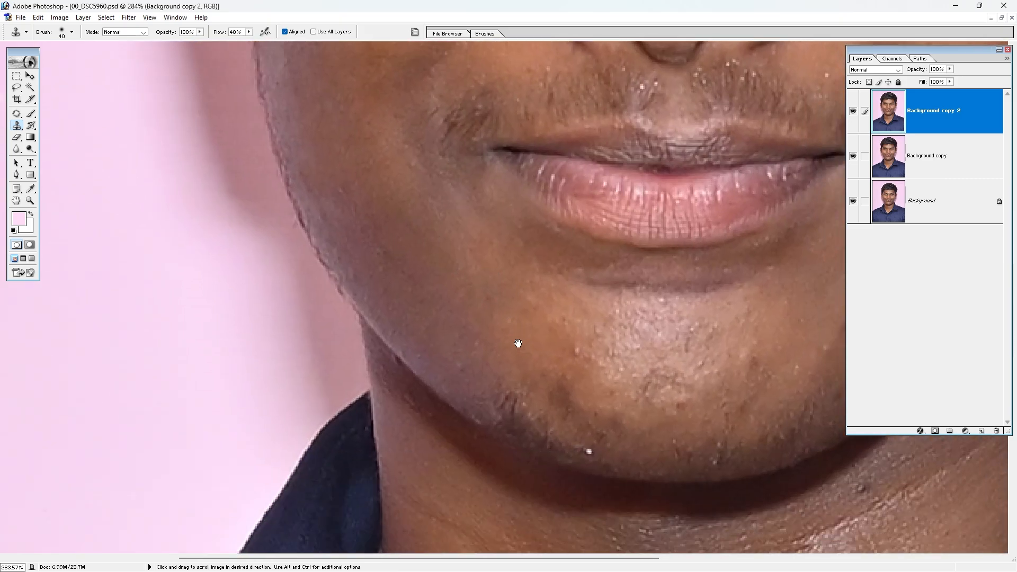
left_click(461, 370, "alt")
mouse_move(522, 411)
left_mouse_down()
mouse_move(548, 423)
mouse_move(584, 416)
mouse_move(591, 429)
left_mouse_up()
left_click(507, 366, "alt")
left_click(544, 386)
left_click(525, 371, "alt")
left_click(531, 395, "alt")
Clone smooth skin over the stubble and blemishes on the middle and the man's left side of the chin.
left_click_drag(653, 440, 550, 393)
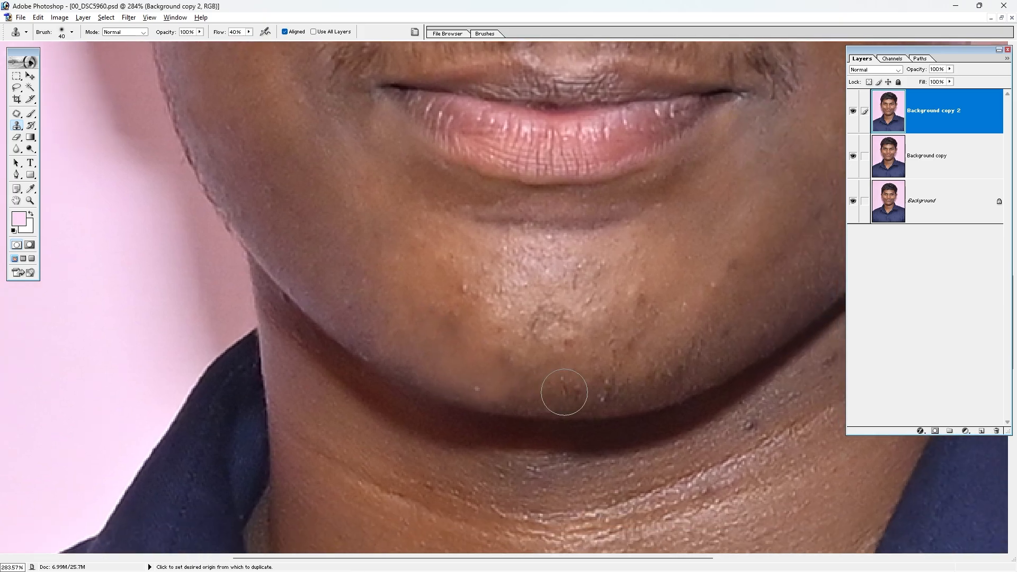
left_click(576, 389, "alt")
mouse_move(613, 383)
left_mouse_down()
mouse_move(602, 387)
mouse_move(681, 366)
left_mouse_up()
mouse_move(704, 351)
left_mouse_down()
mouse_move(710, 334)
mouse_move(595, 352)
mouse_move(638, 331)
mouse_move(624, 321)
left_mouse_up()
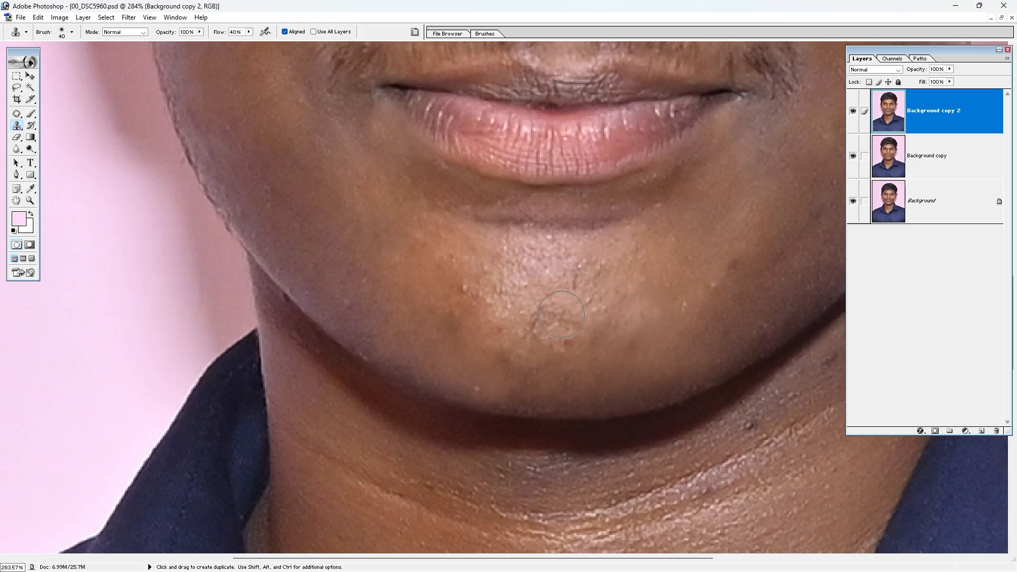
mouse_move(561, 316)
left_mouse_down()
mouse_move(529, 320)
mouse_move(543, 325)
mouse_move(579, 295)
mouse_move(578, 279)
mouse_move(598, 287)
left_mouse_up()
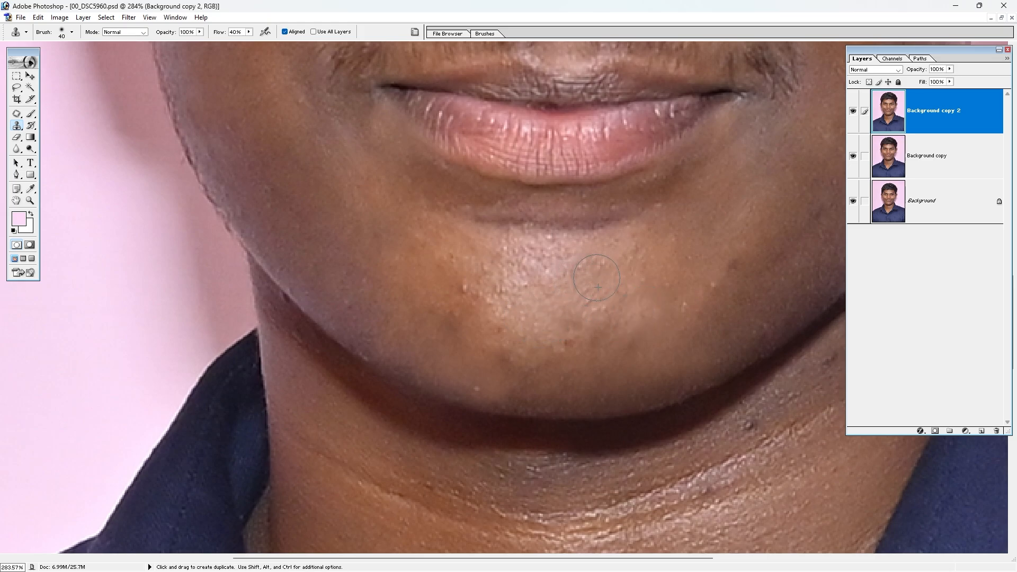
Clone clean skin over the dark spot on the man's left lower cheek beside the chin.
left_click_drag(708, 269, 439, 361)
left_click(458, 331, "alt")
left_click(460, 361)
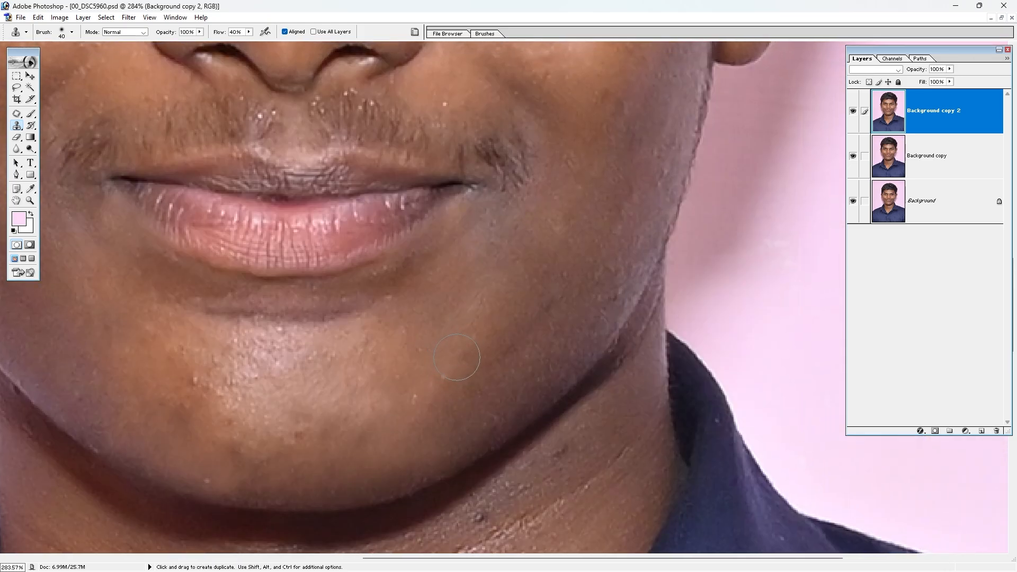
left_click(517, 335, "alt")
Clone out the two dark moles on the man's neck below the left jaw with the 40 px brush.
scroll(610, 271, "up", 3)
scroll(615, 233, "up", 7)
scroll(607, 434, "left", 3)
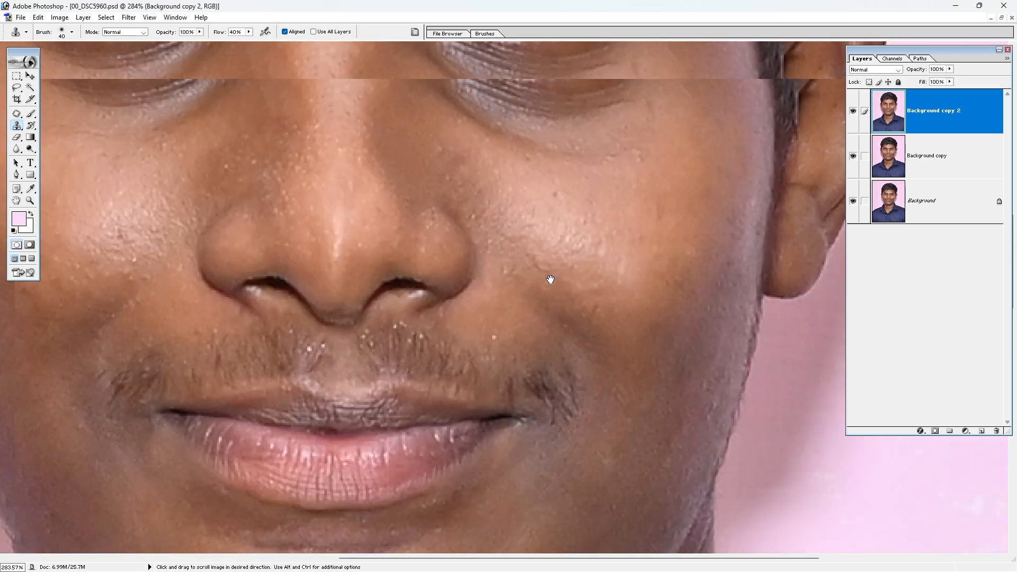
left_click_drag(386, 392, 484, 406)
key("ctrl+minus")
key("ctrl+minus")
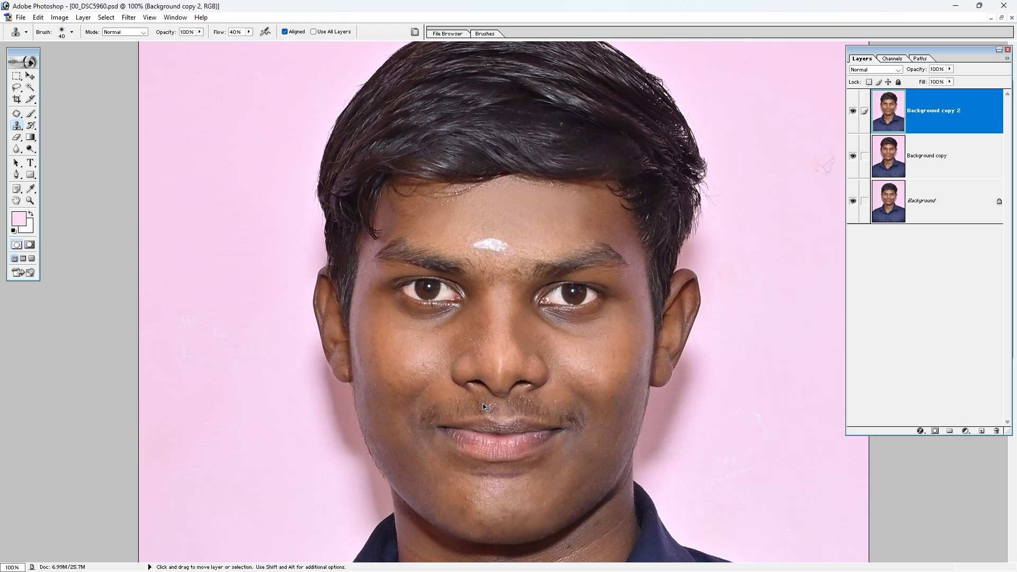
scroll(451, 269, "down", 4)
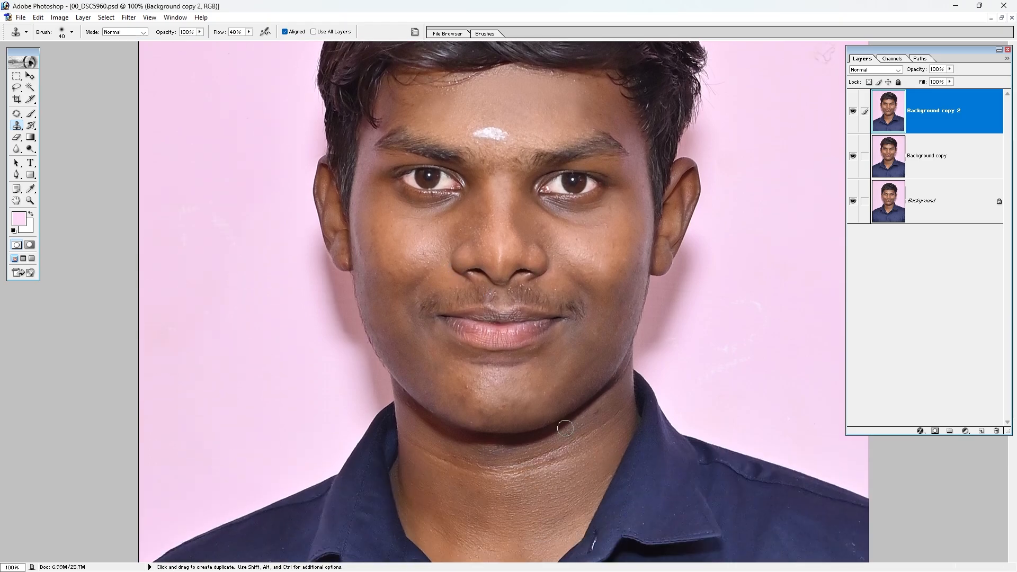
left_click_drag(485, 360, 669, 500)
left_click_drag(589, 164, 588, 227)
right_click(623, 259)
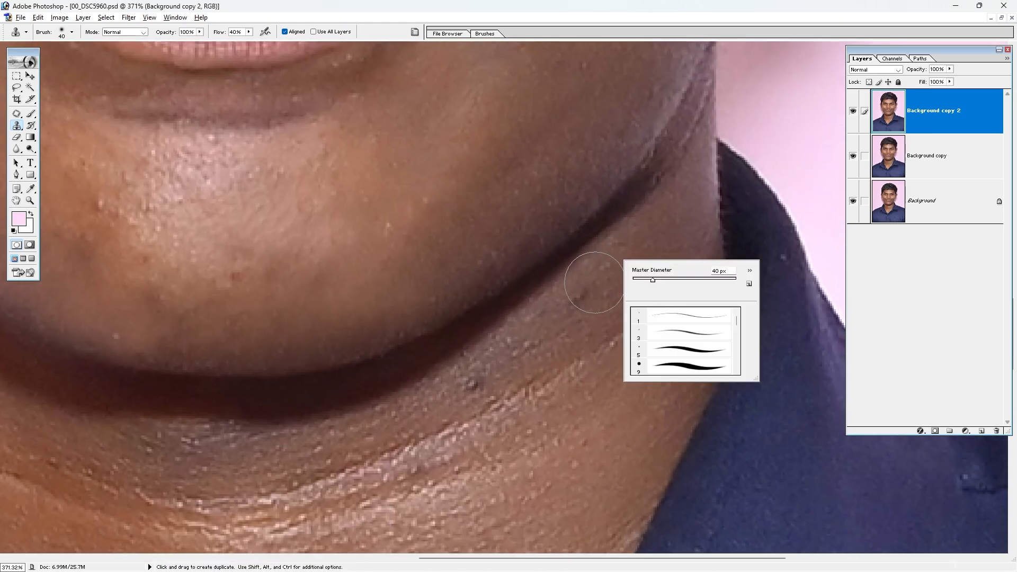
left_click(608, 270, "alt")
left_click_drag(584, 291, 576, 305)
left_click(516, 355, "alt")
left_click_drag(469, 379, 457, 388)
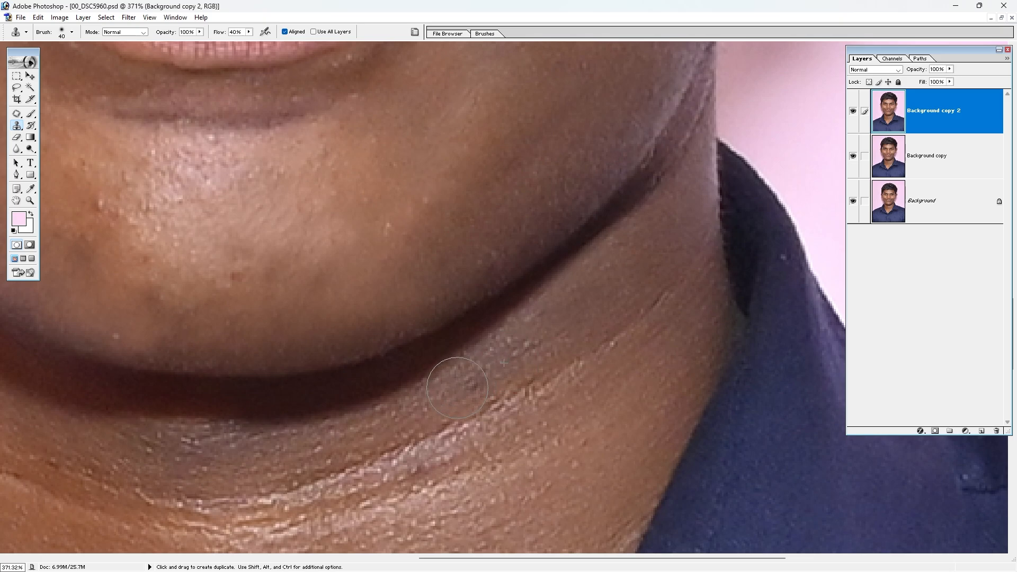
Compare the whole portrait with the retouched top layer hidden and shown to check the skin cleanup.
key("ctrl+0")
left_click(853, 111)
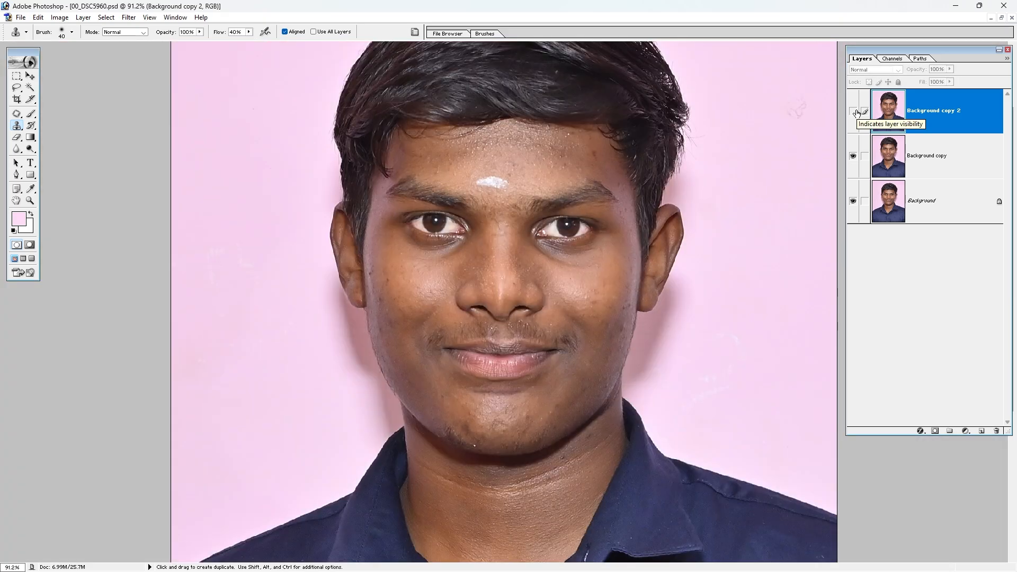
left_click(854, 112)
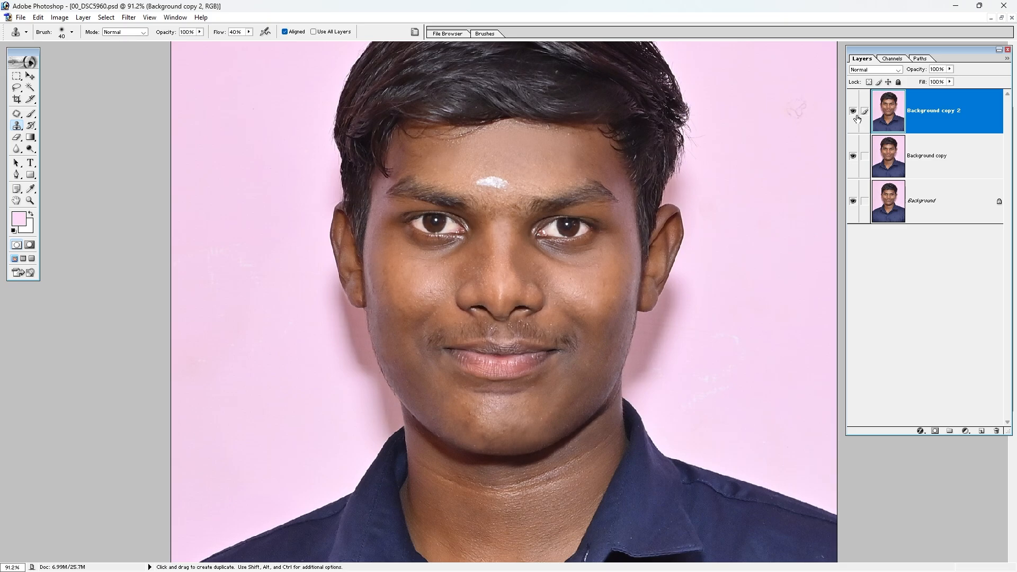
left_click(853, 114)
left_click(853, 114)
left_click(853, 114)
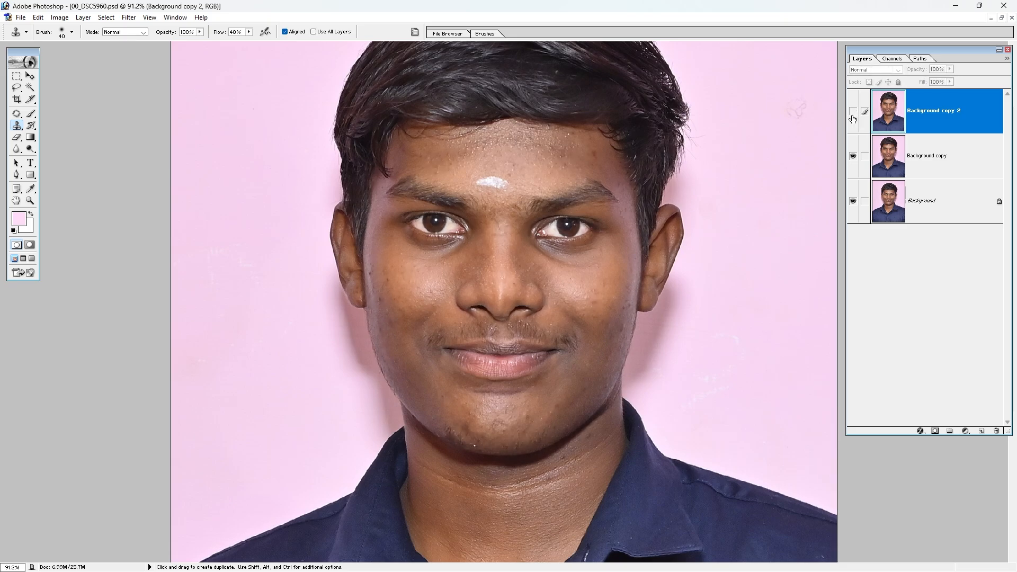
left_click(854, 113)
left_click(853, 114)
left_click(853, 113)
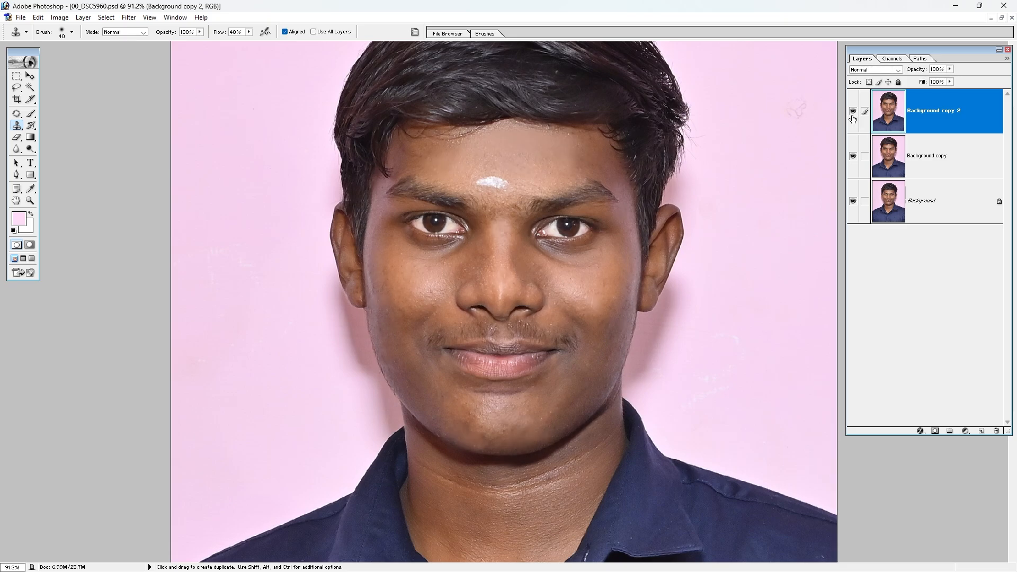
left_click(854, 114)
left_click(853, 114)
left_click(856, 123)
left_click(856, 123)
left_click(856, 123)
left_click(856, 123)
left_click(856, 125)
left_click(856, 125)
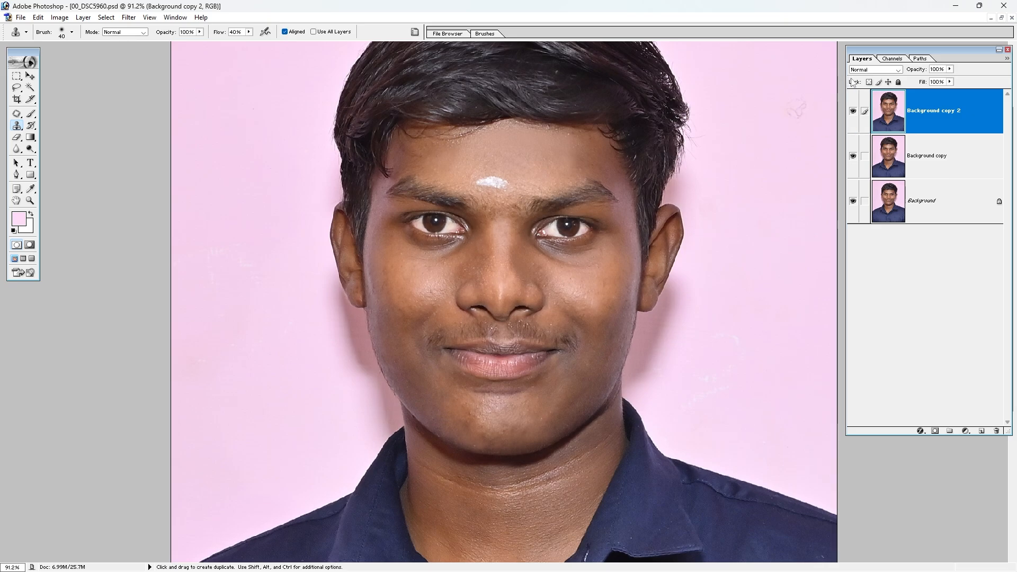
Duplicate the retouched layer and brighten the copy slightly with Curves, mapping RGB input 125 to output 129.
key("ctrl+j")
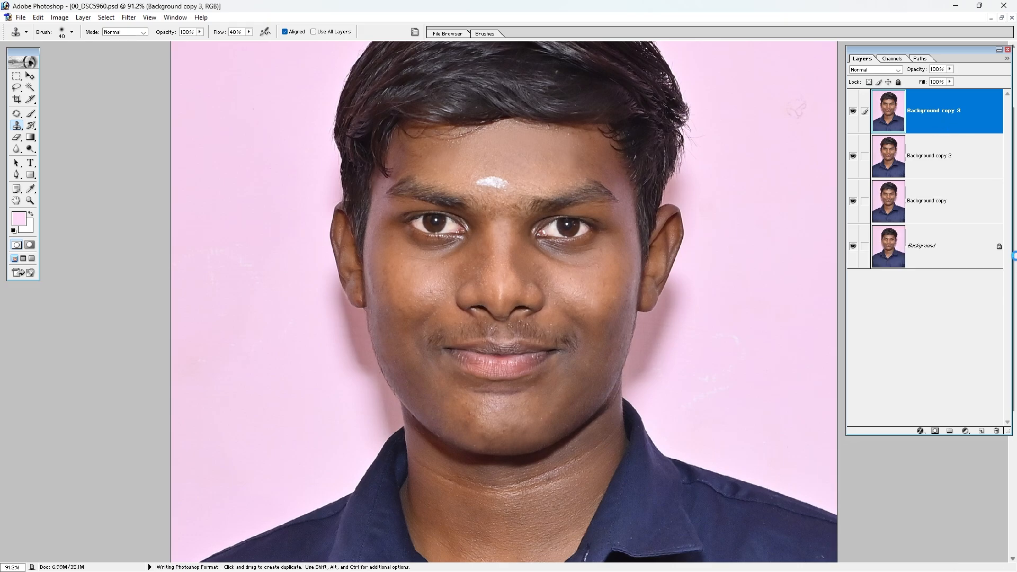
key("v")
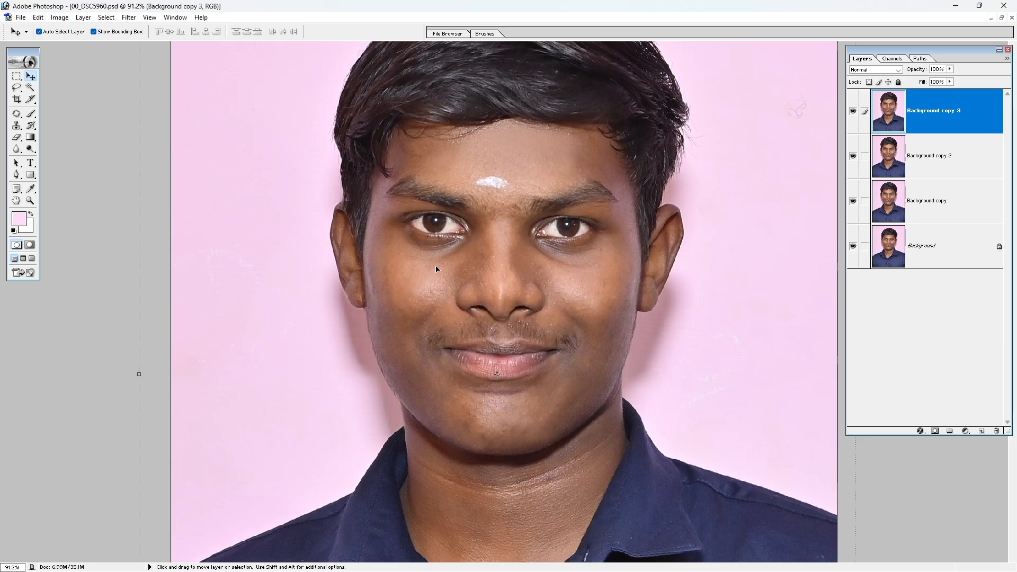
key("ctrl+m")
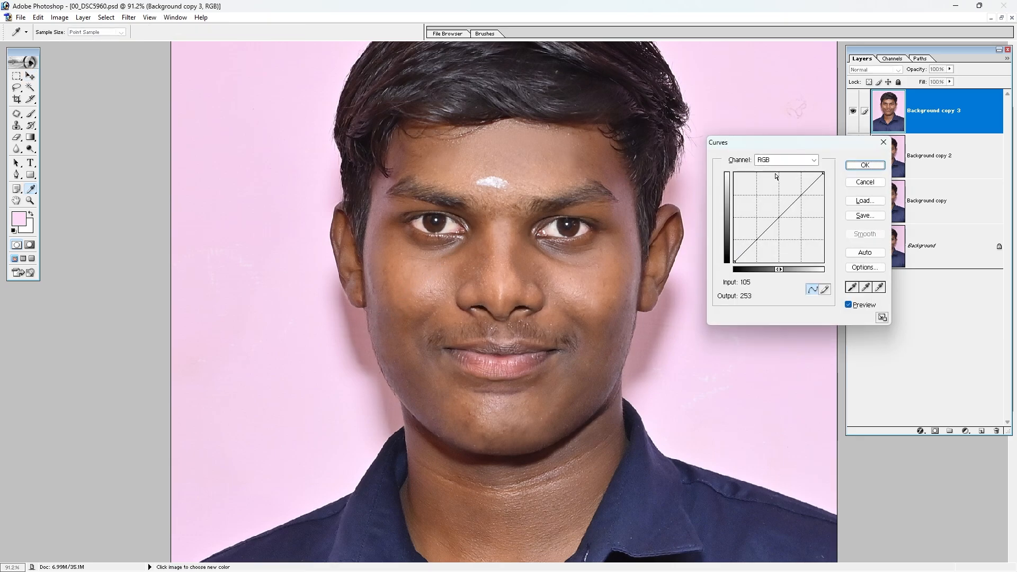
left_click_drag(763, 144, 745, 237)
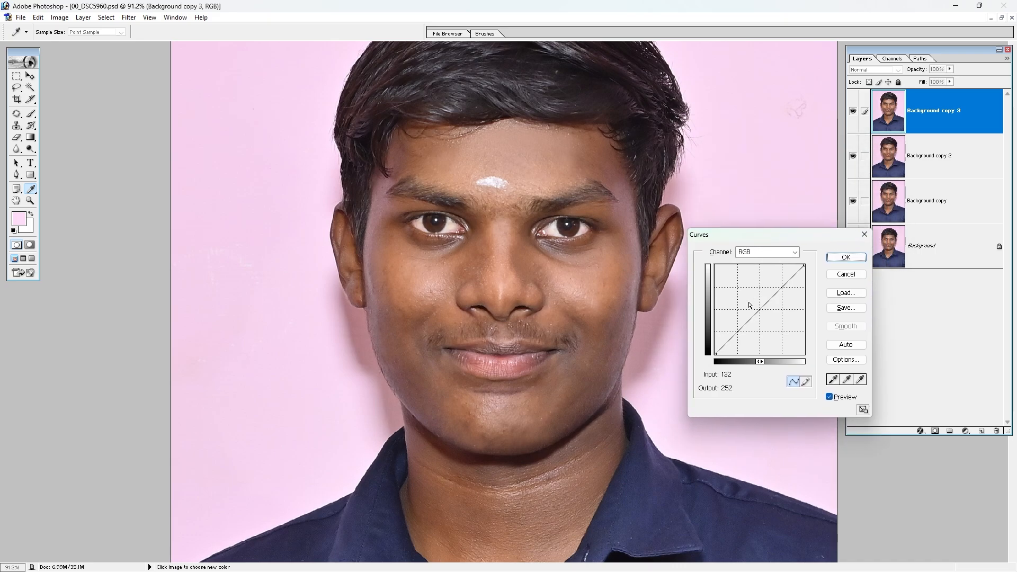
mouse_move(760, 310)
left_mouse_down()
mouse_move(734, 282)
mouse_move(783, 340)
mouse_move(759, 309)
left_mouse_up()
key("ctrl+z")
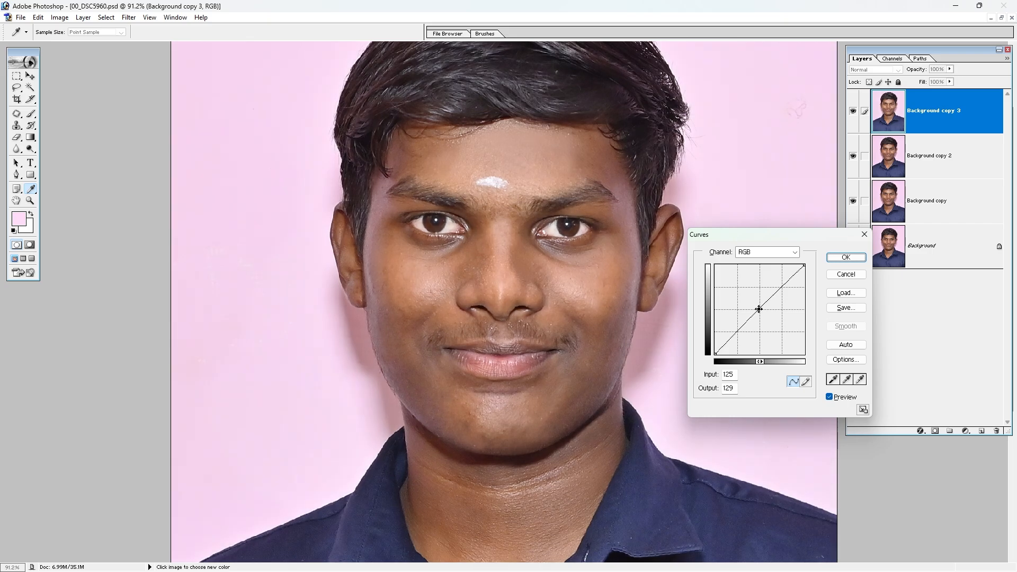
left_click(846, 258)
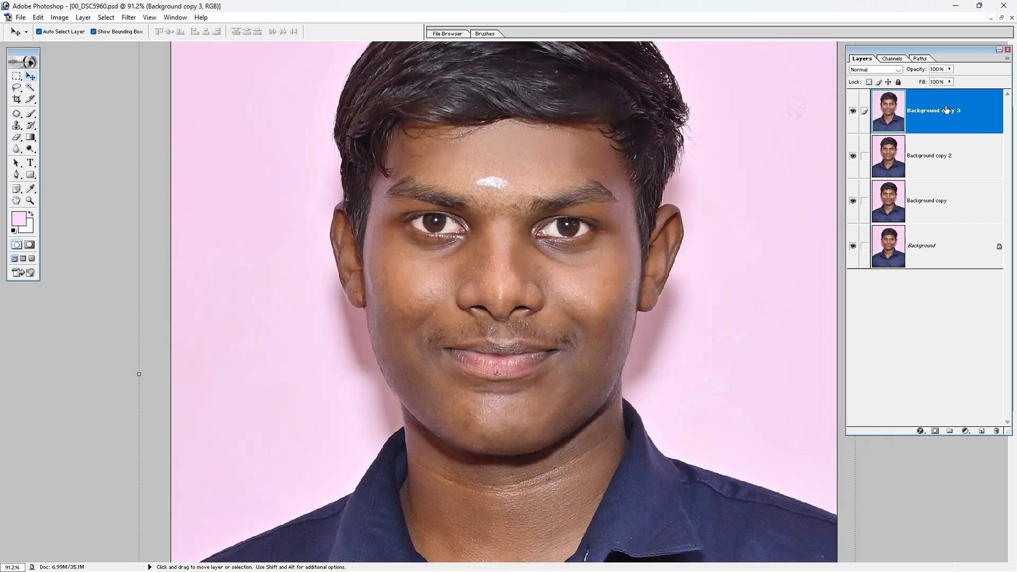
Brighten the top layer once more with Curves, mapping RGB input 117 to output 120.
key("ctrl+m")
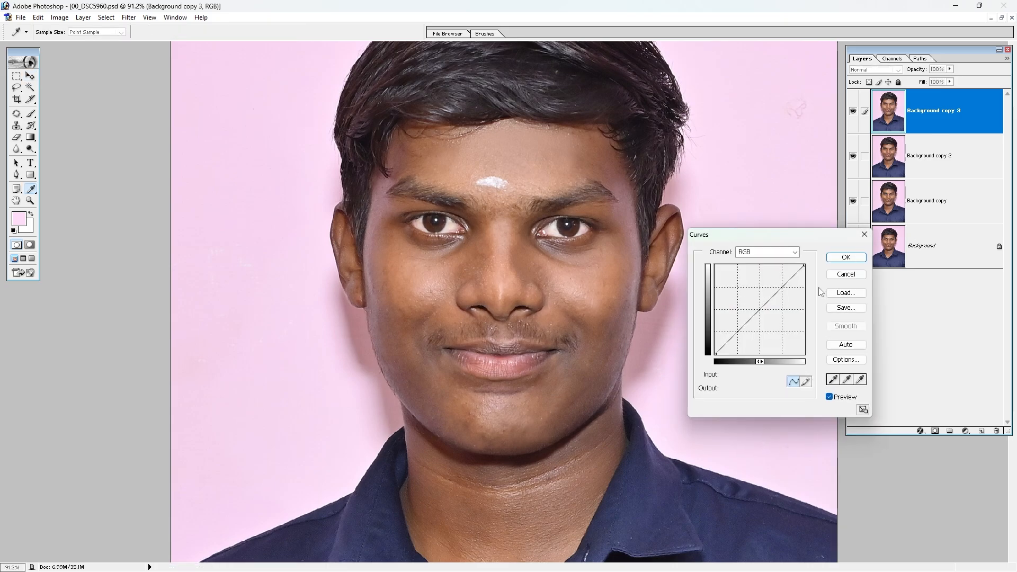
left_click_drag(760, 312, 756, 312)
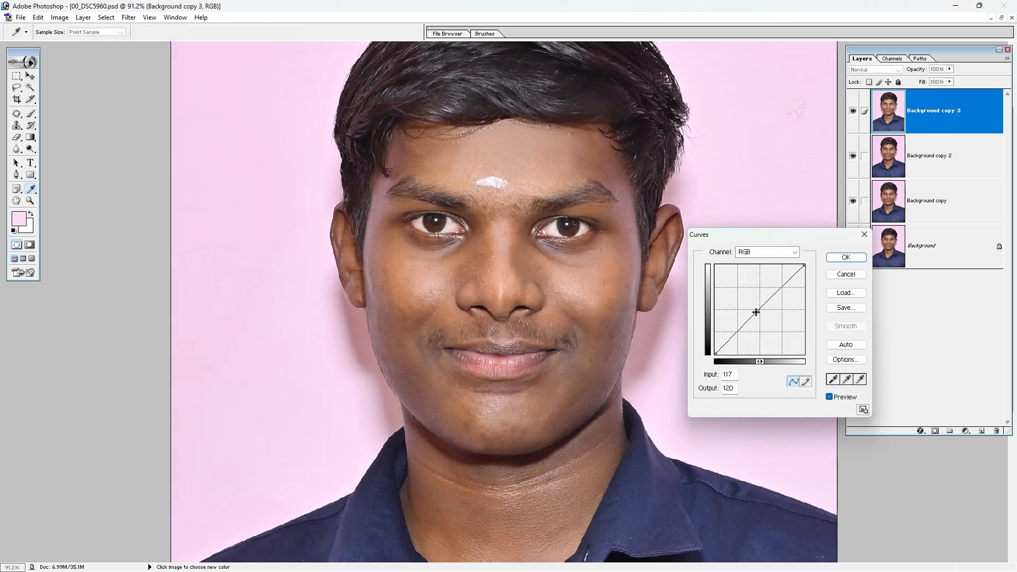
left_click(846, 258)
key("v")
key("ctrl+minus")
key("ctrl+minus")
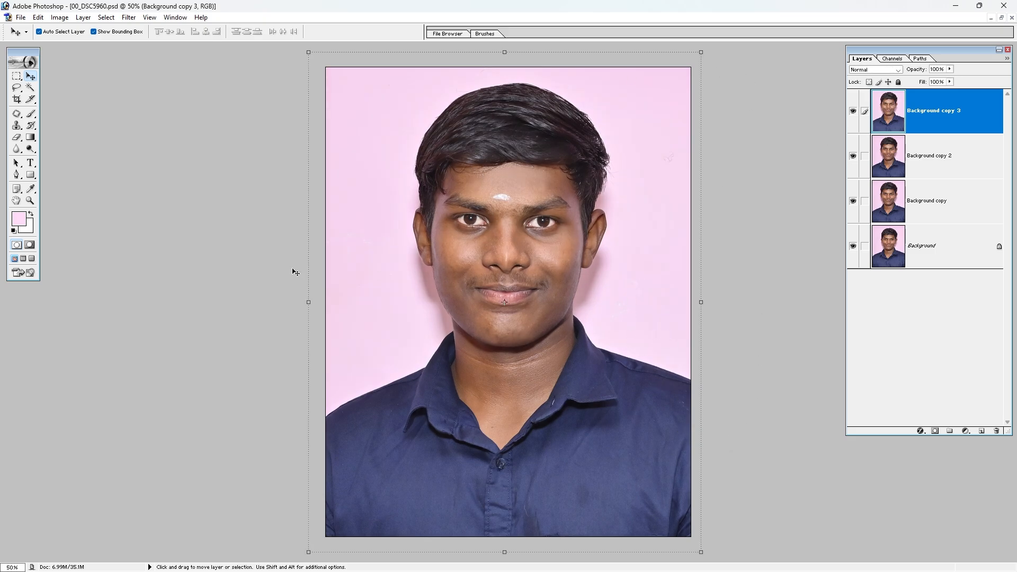
Lasso a freehand selection around the face, ears and neck and feather it by 22 pixels.
left_click(16, 88)
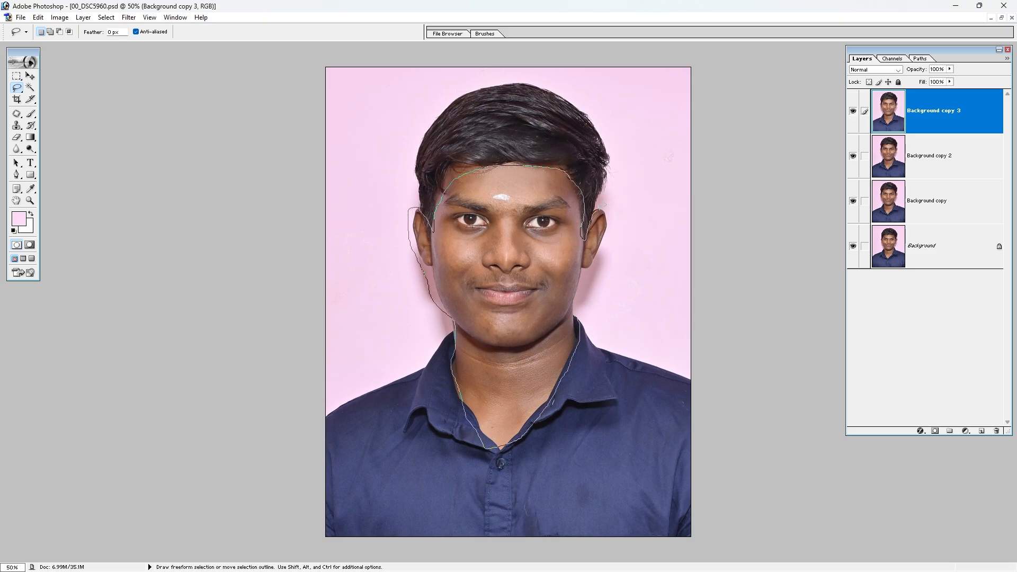
mouse_move(599, 209)
left_mouse_down()
mouse_move(613, 237)
mouse_move(576, 316)
left_mouse_up()
right_click(515, 281)
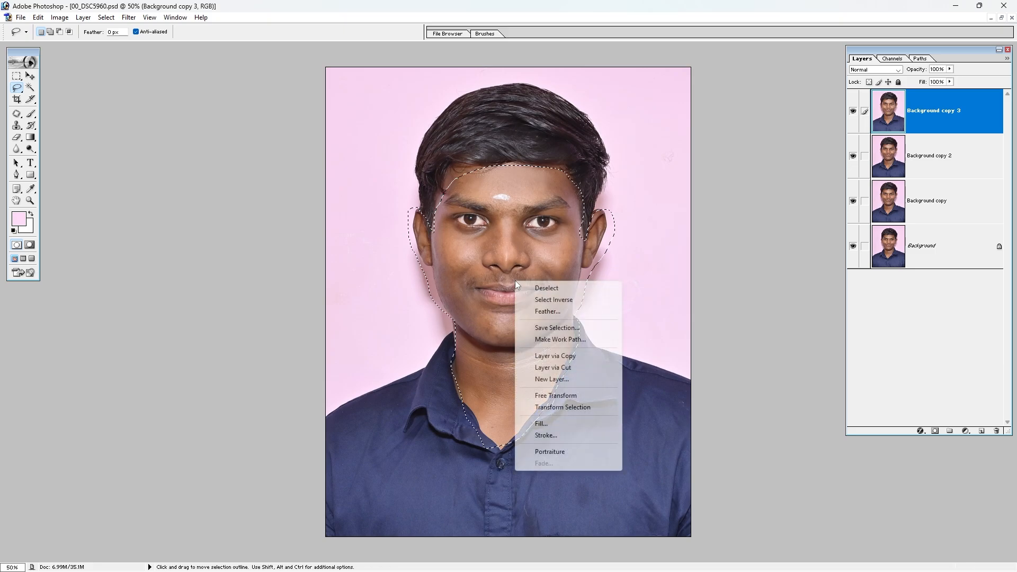
left_click(542, 312)
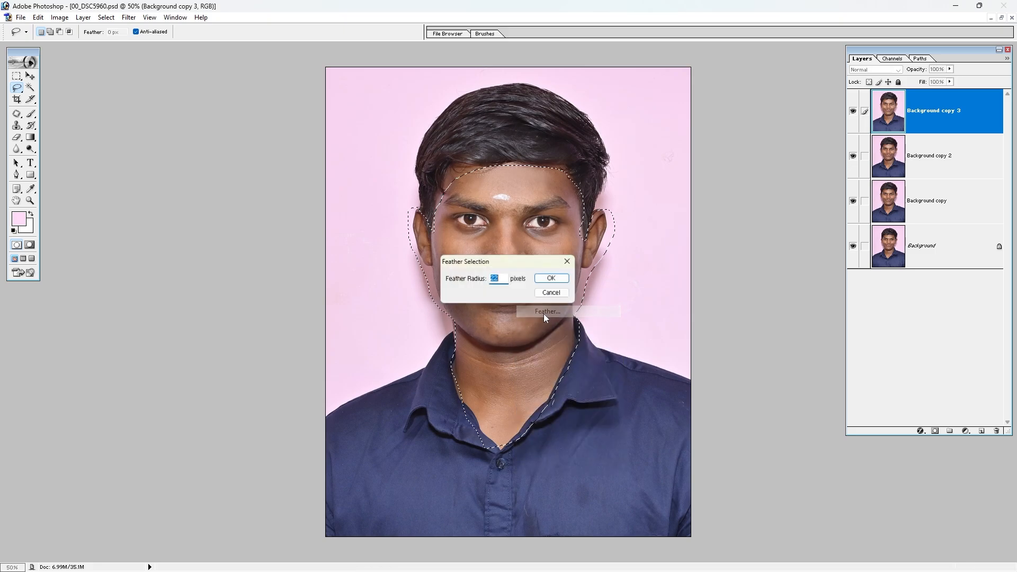
left_click(552, 281)
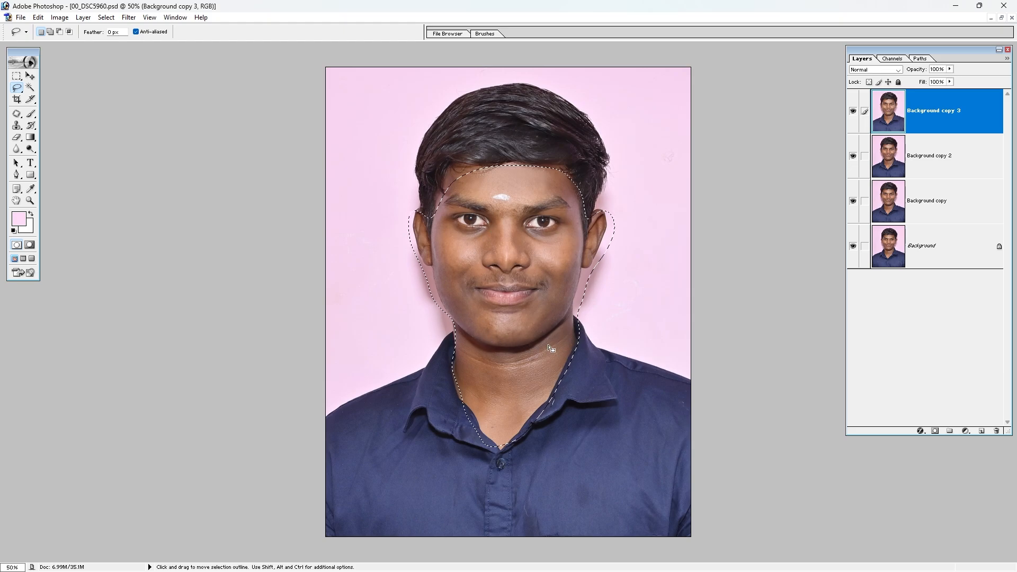
Brighten the selected skin with Curves, mapping RGB input 124 to output 135 and Red input 113 to output 130.
key("ctrl+m")
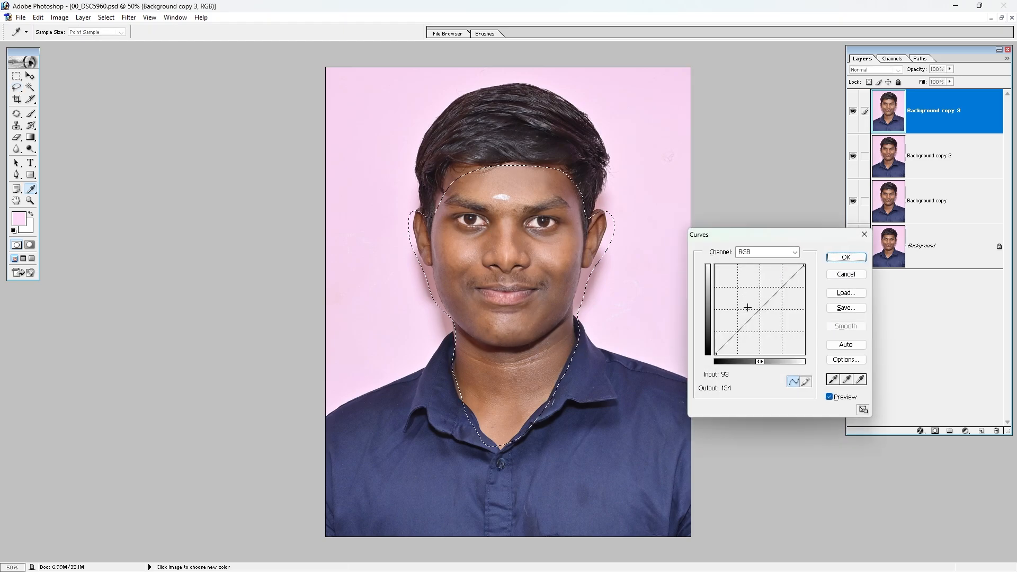
left_click_drag(759, 308, 760, 307)
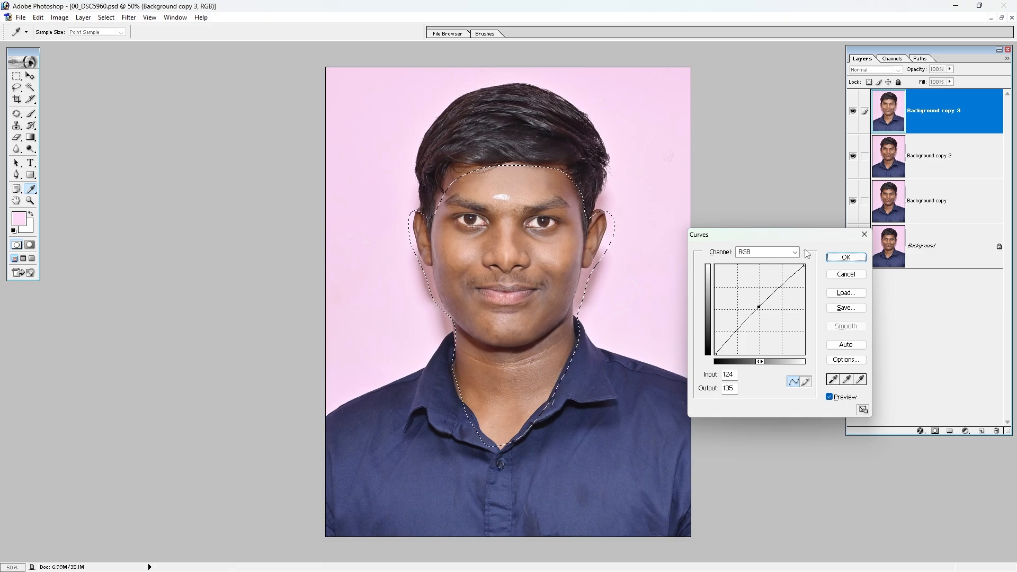
left_click(759, 254)
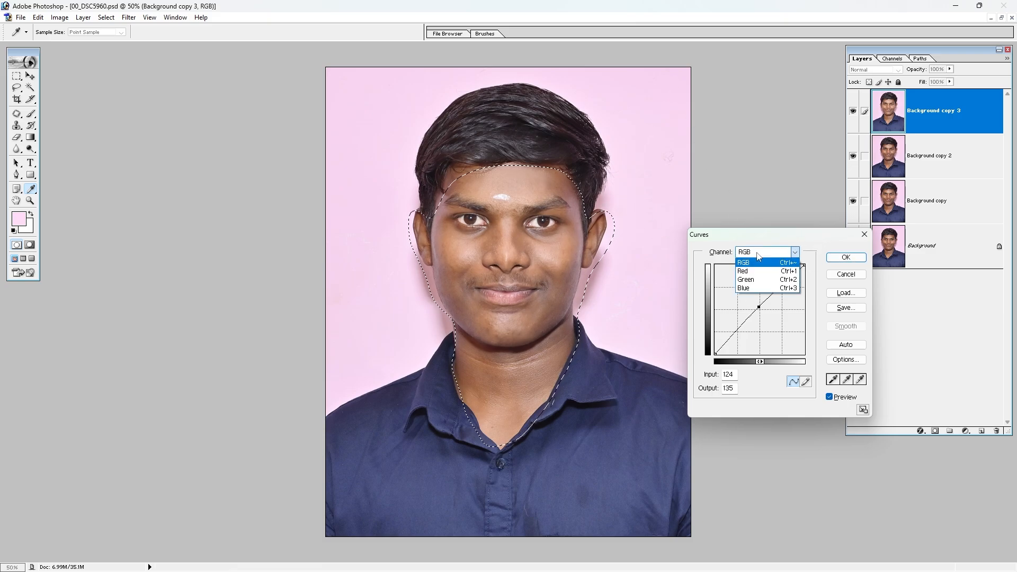
left_click(750, 272)
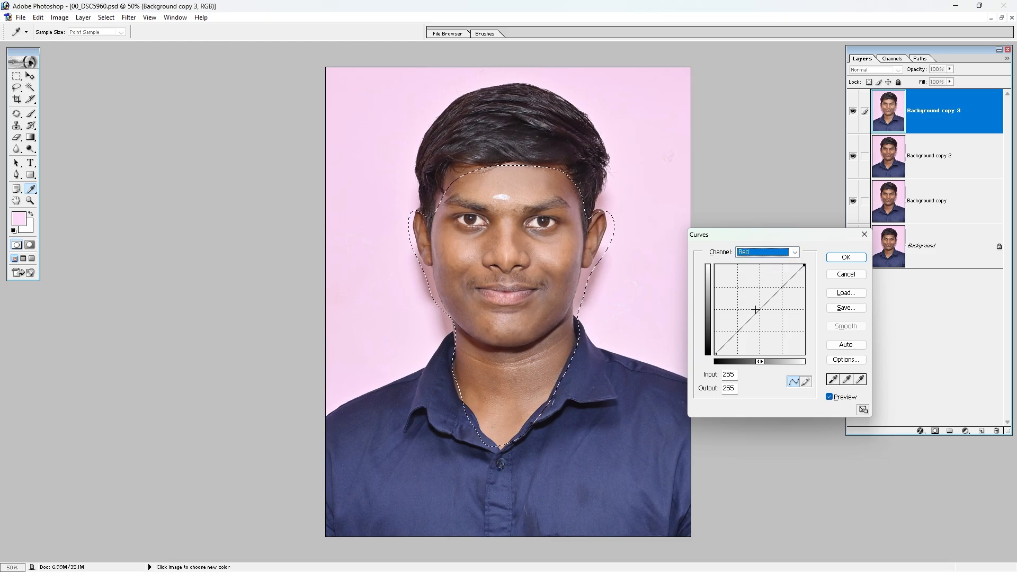
left_click_drag(756, 309, 755, 309)
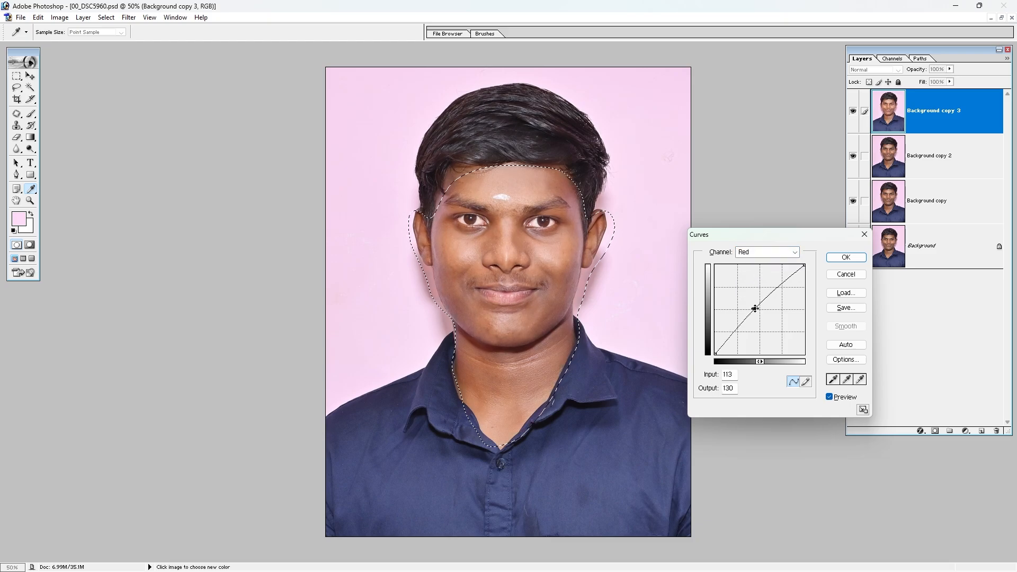
Raise the Green channel curve for the selected skin, mapping input 126 to output 135.
left_click(766, 252)
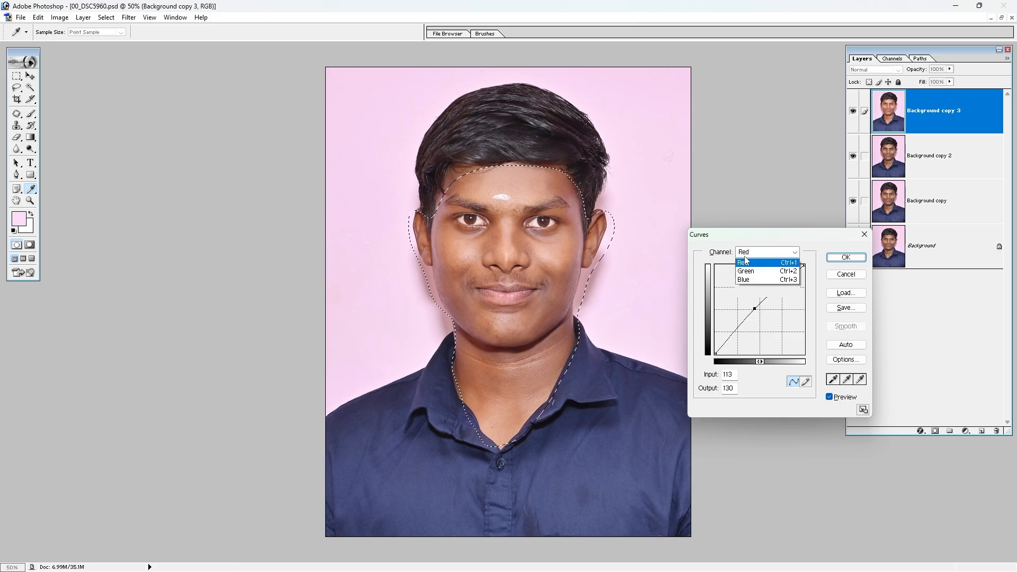
left_click(750, 278)
left_click_drag(759, 311, 760, 307)
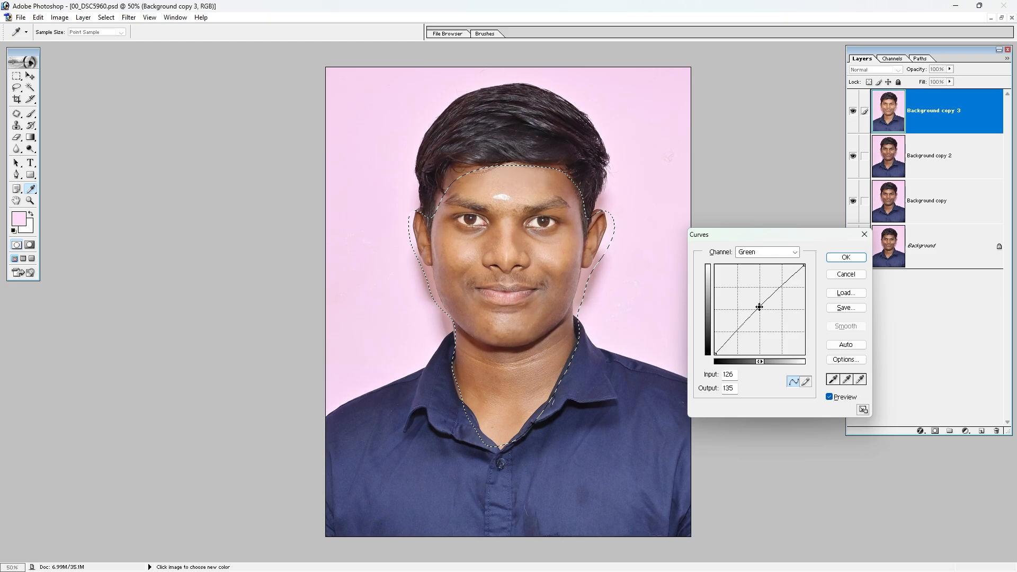
Raise the Blue channel curve for the selected skin, mapping input of about 117 to output of about 123, and apply the Curves adjustment.
left_click(768, 252)
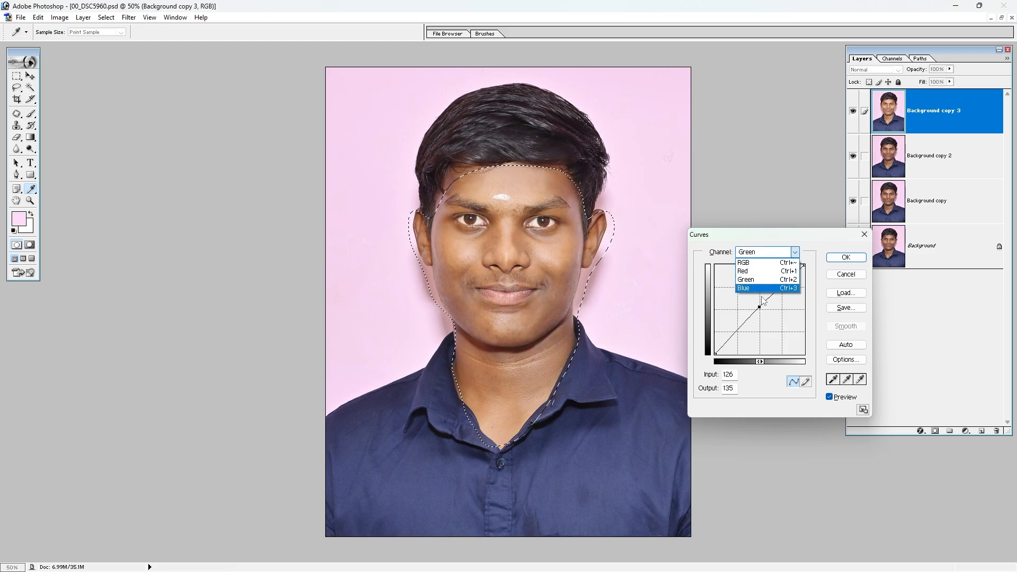
left_click(762, 288)
left_click(756, 311)
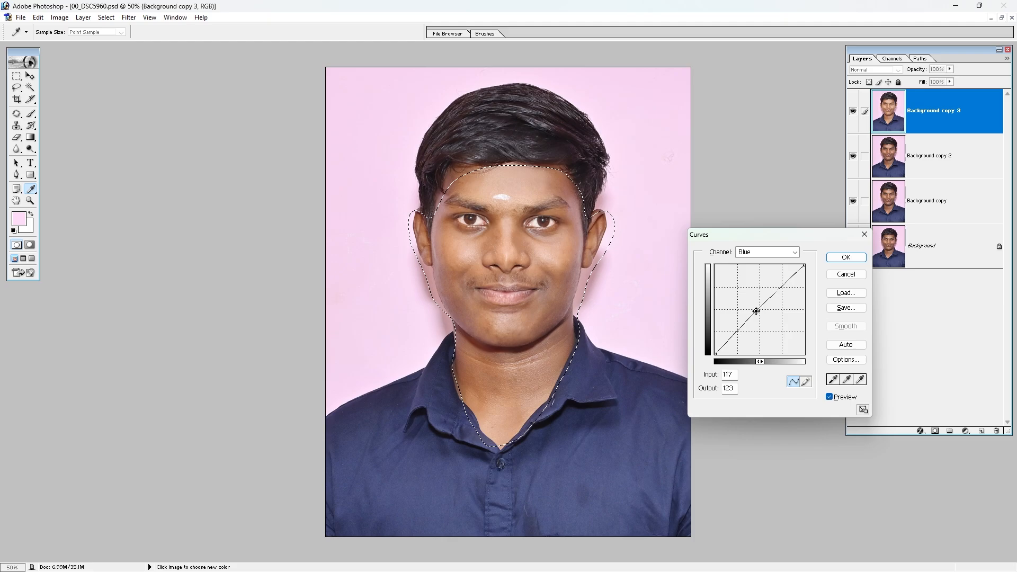
left_click_drag(756, 311, 757, 310)
left_click(857, 261)
Compare the enlarged face with and without the skin Curves adjustment and clear the face selection.
left_click_drag(626, 165, 440, 397)
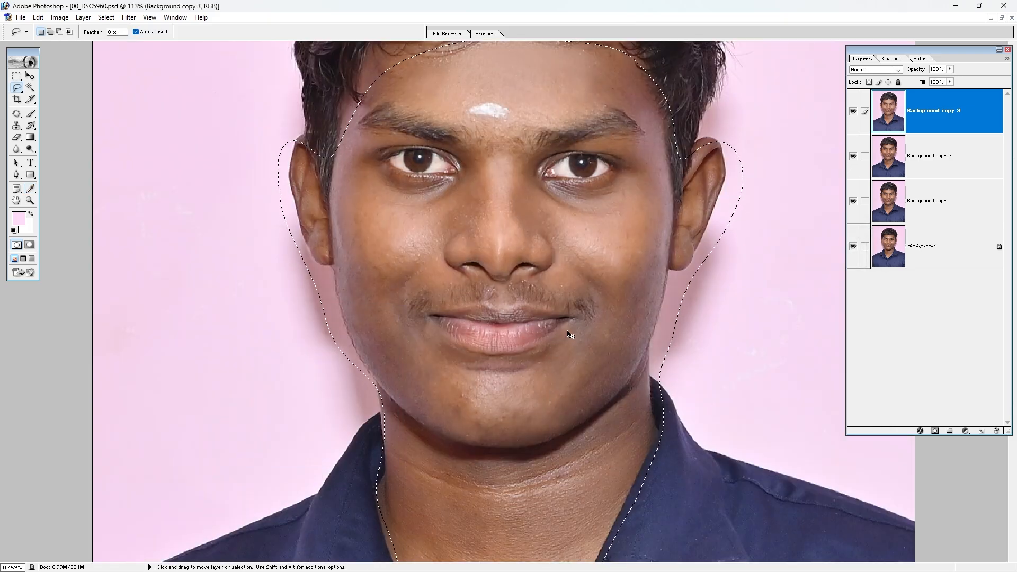
key("ctrl+z")
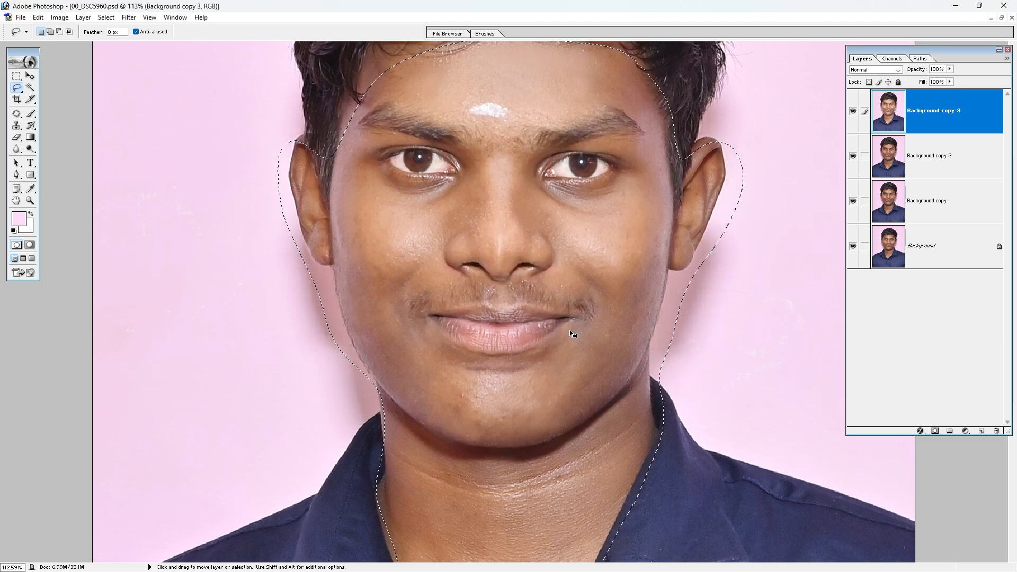
key("ctrl+0")
key("ctrl+d")
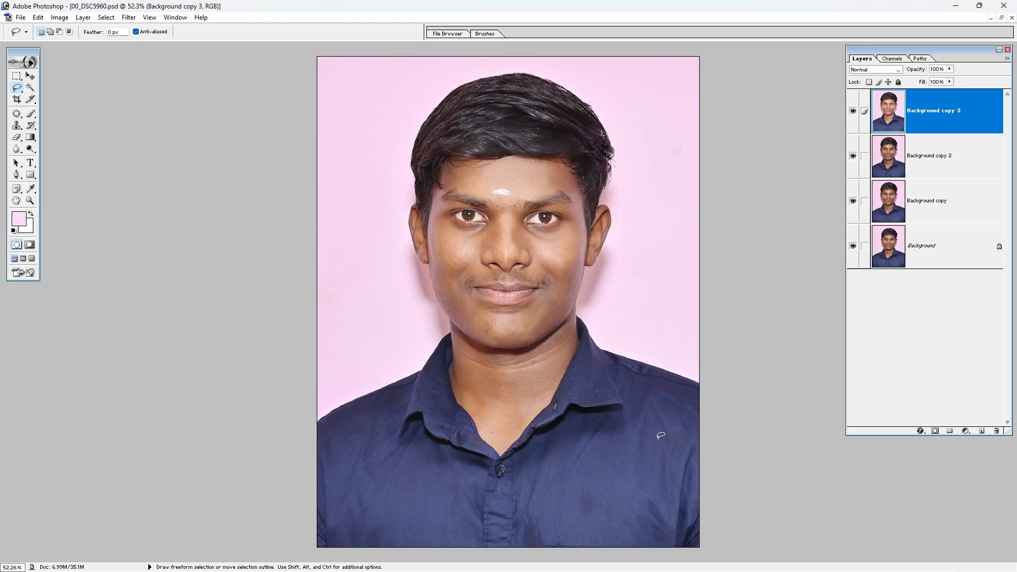
Select the whole blue shirt with the Magic Wand at tolerance 32 and feather the selection by 1 pixel.
left_click(30, 86)
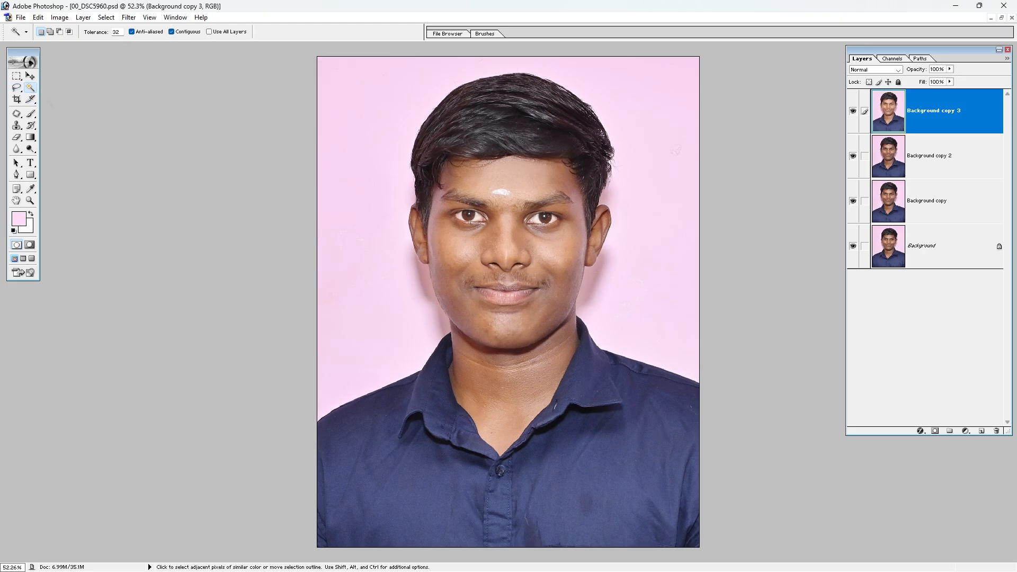
left_click(433, 412)
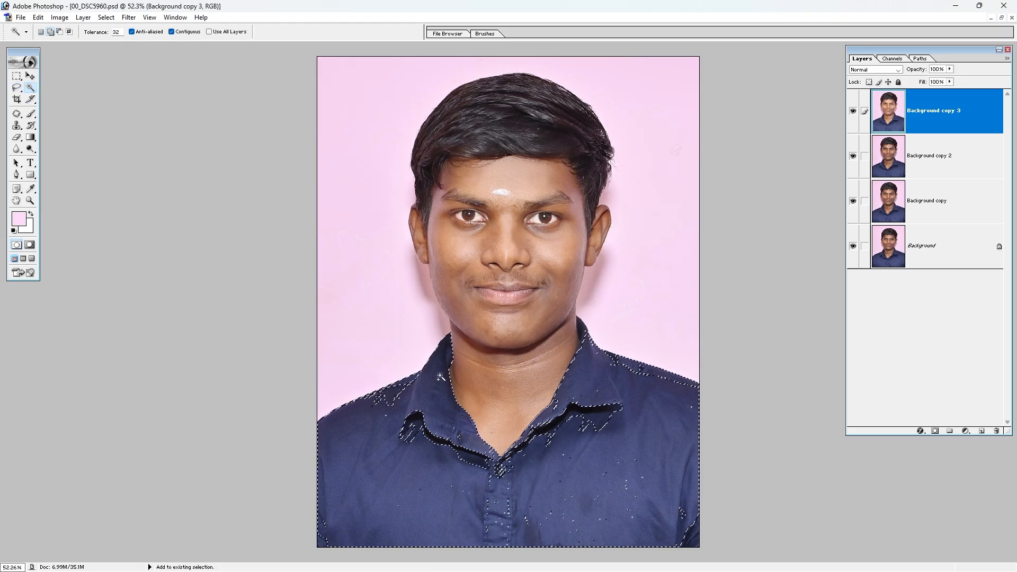
left_click(643, 462)
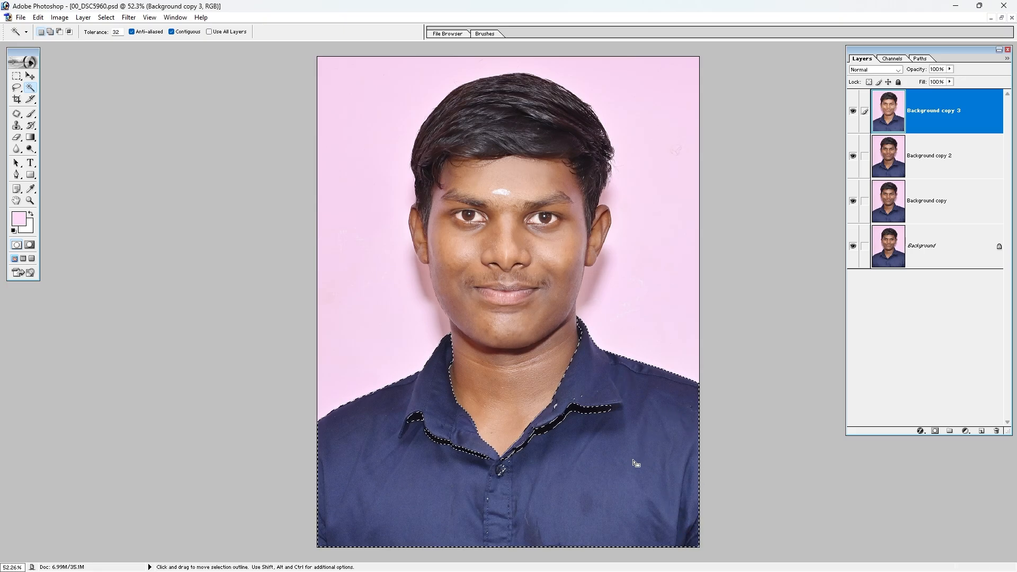
key("ctrl+alt+d")
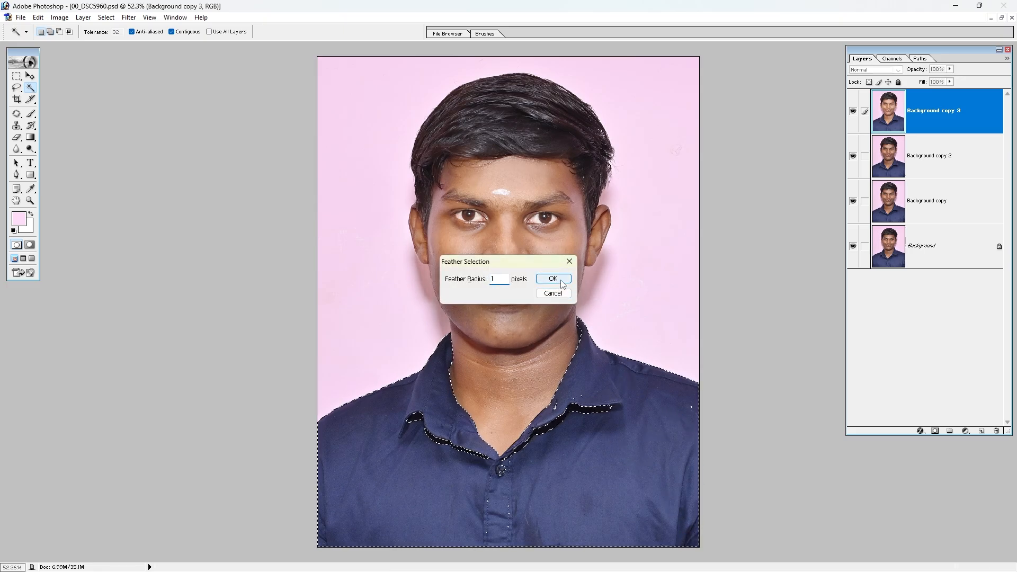
left_click(552, 279)
right_click(615, 432)
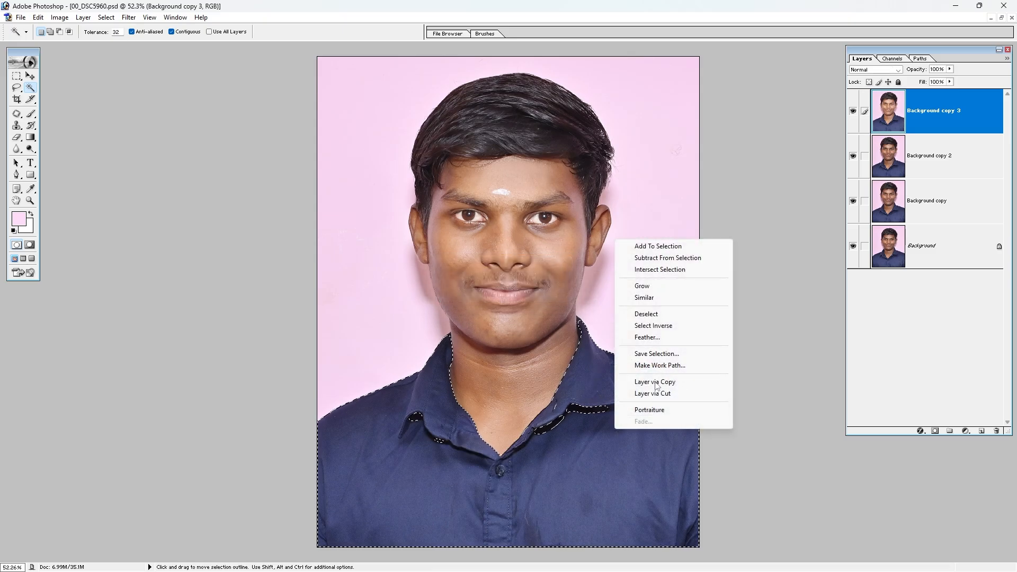
left_click(580, 500)
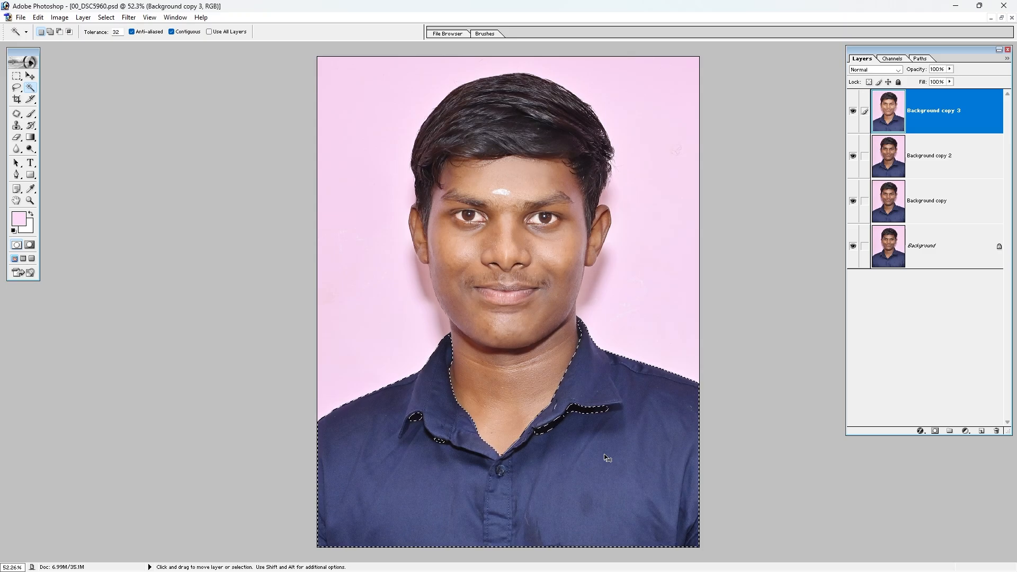
Raise the Blue channel of the selected shirt with Curves, mapping input 119 to output 159.
key("ctrl+m")
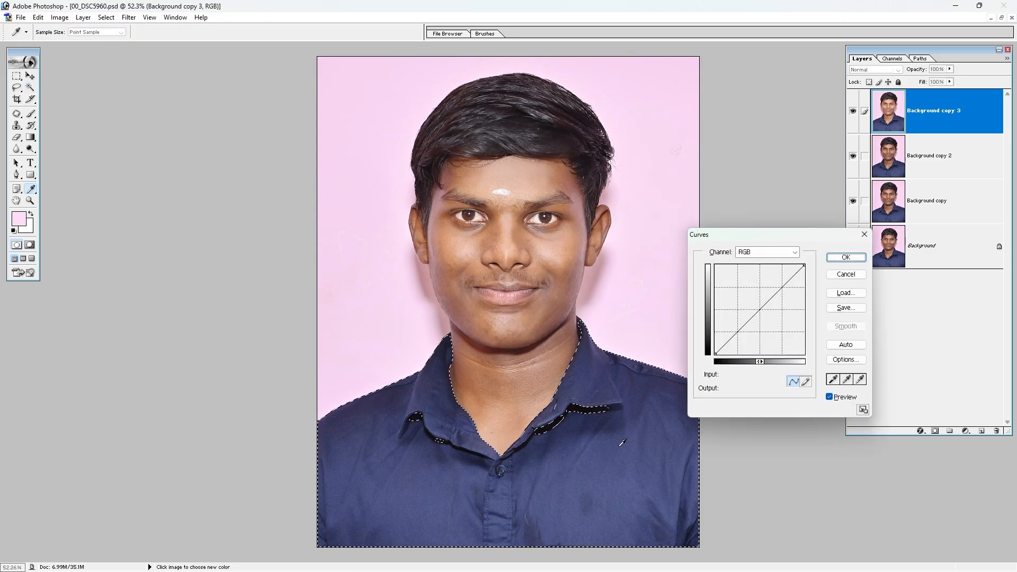
left_click(768, 252)
left_click(755, 288)
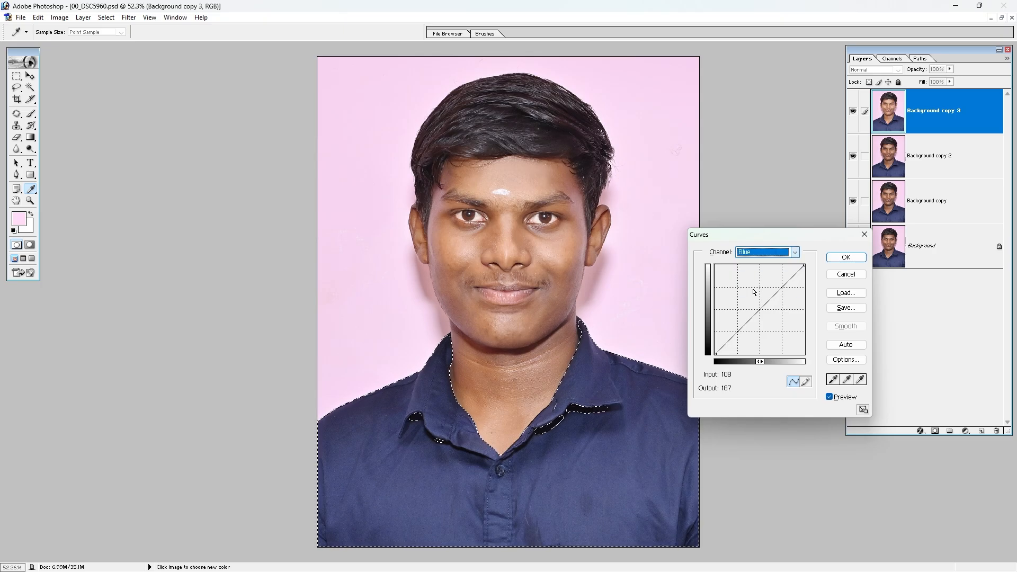
mouse_move(764, 305)
left_mouse_down()
mouse_move(765, 315)
mouse_move(757, 299)
left_mouse_up()
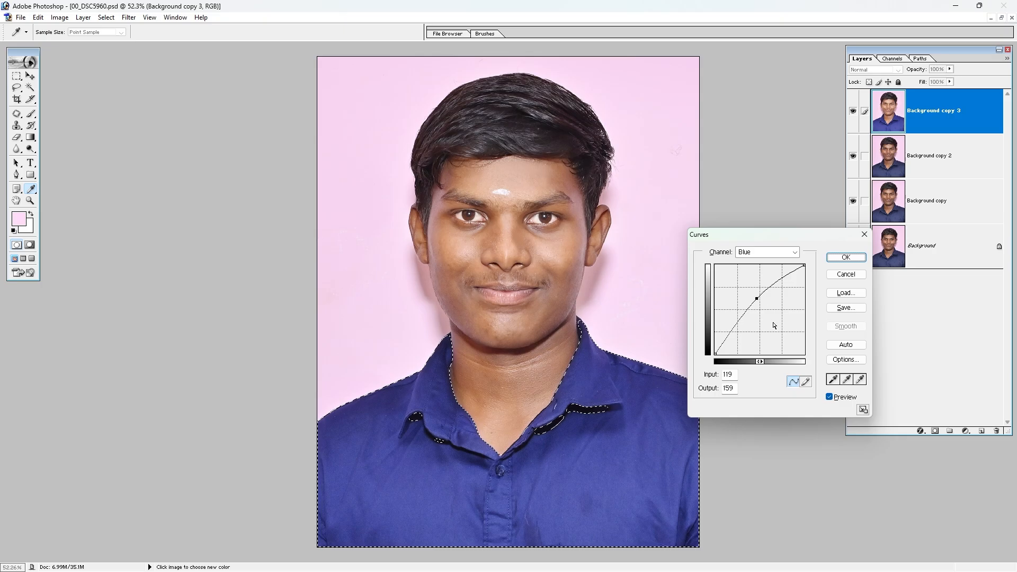
Darken the shirt in the RGB curve, mapping input 137 to output 110, then apply Curves and clear the selection.
left_click(759, 253)
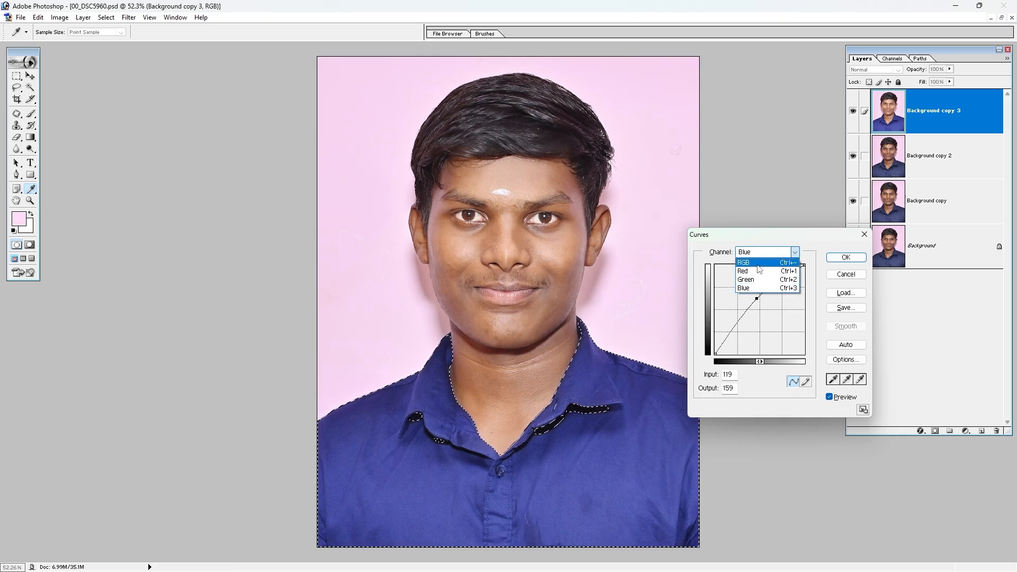
left_click(760, 269)
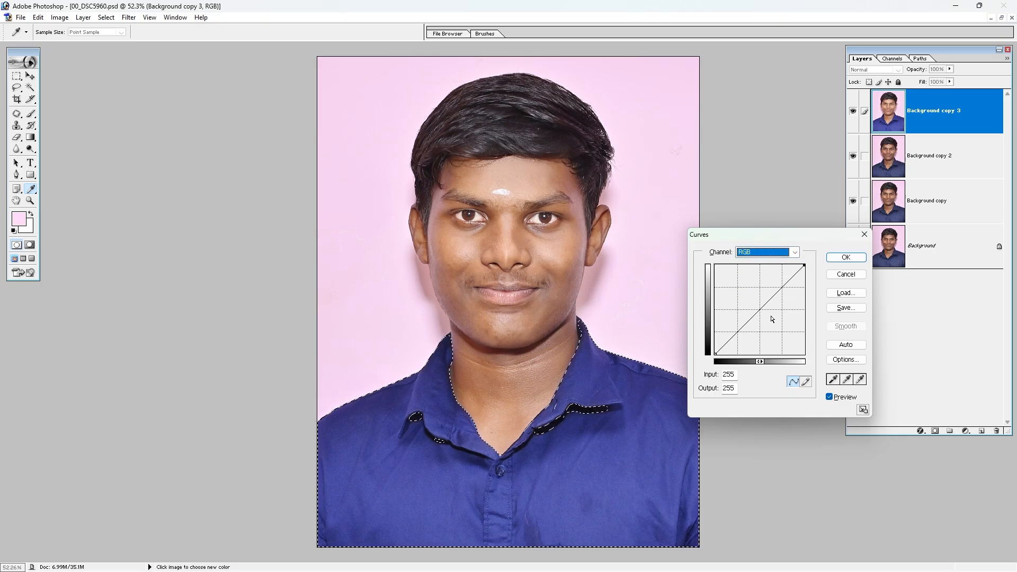
left_click_drag(761, 312, 763, 316)
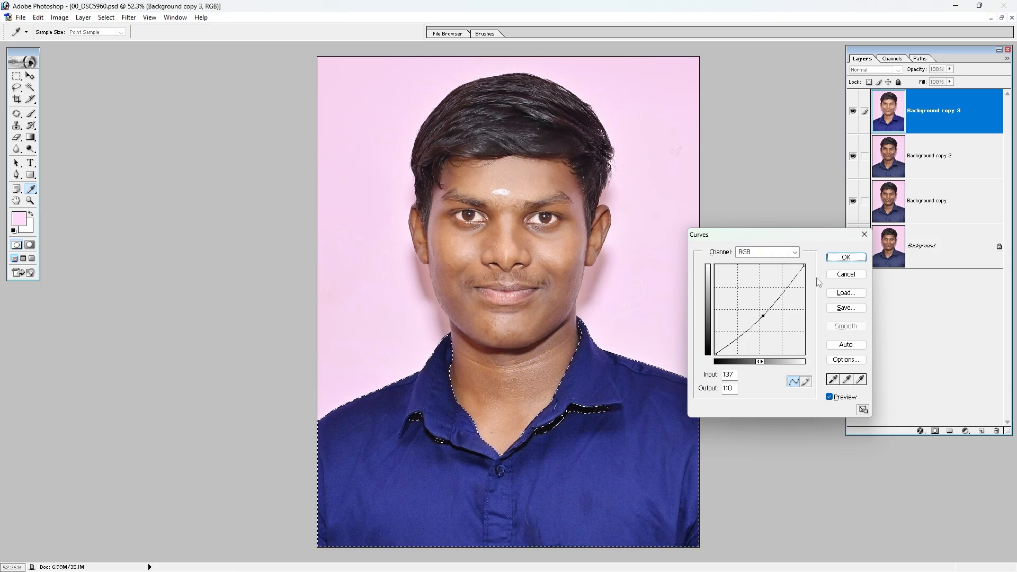
left_click(847, 257)
key("w")
key("ctrl+d")
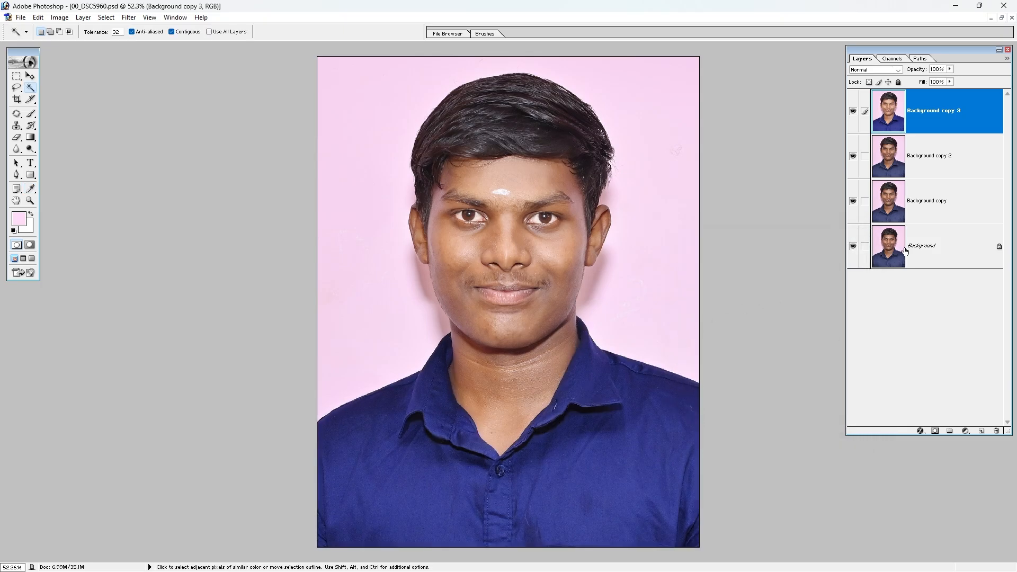
Toggle the visibility of Background copy 3 to compare the retouched portrait with the layer beneath.
left_click(853, 111)
left_click(855, 111)
left_click(854, 112)
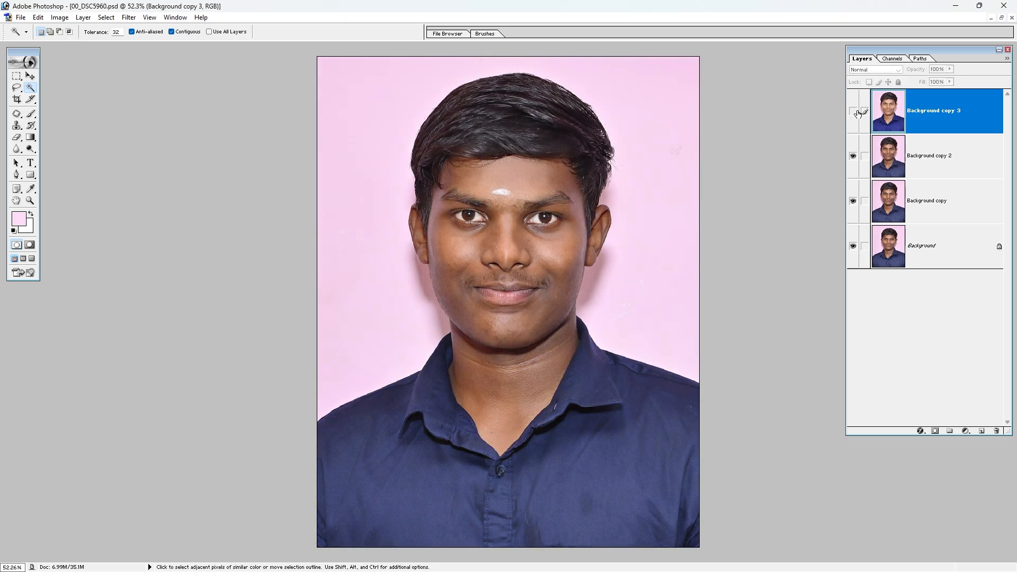
left_click(854, 111)
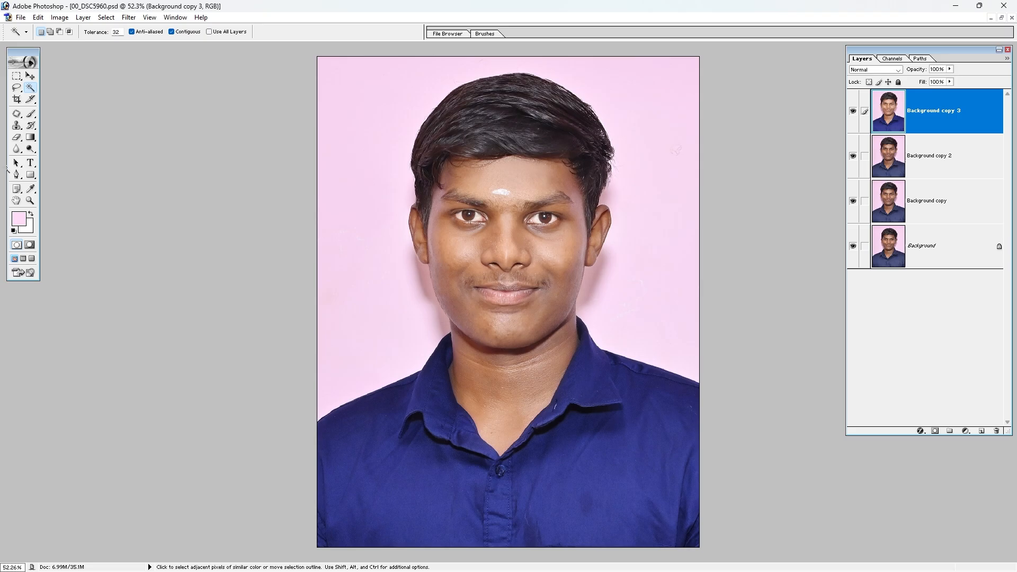
left_click(17, 175)
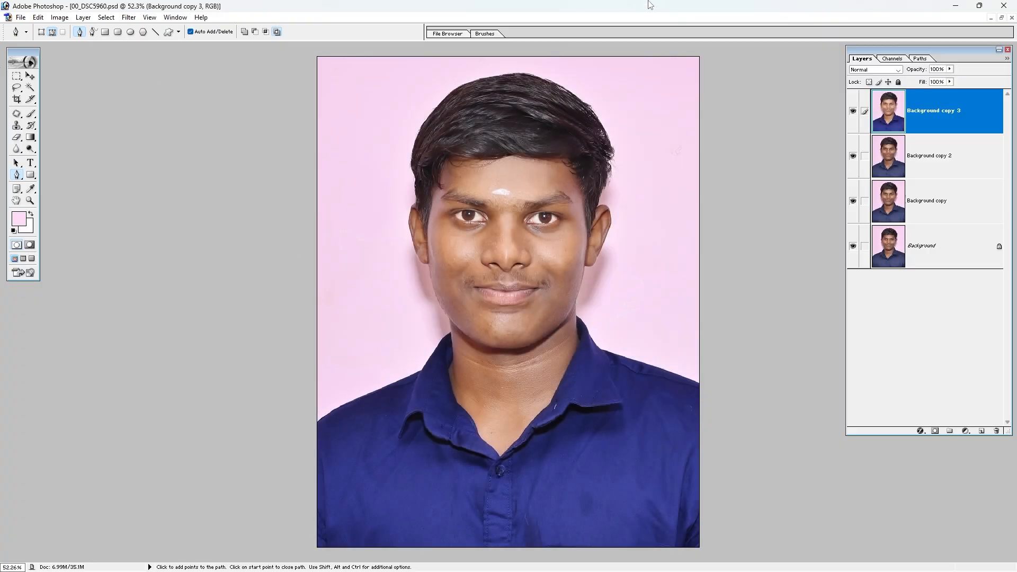
left_click(320, 348)
left_click_drag(424, 306, 431, 313)
left_click_drag(477, 374, 475, 384)
left_click_drag(432, 443, 401, 456)
left_click_drag(301, 438, 270, 416)
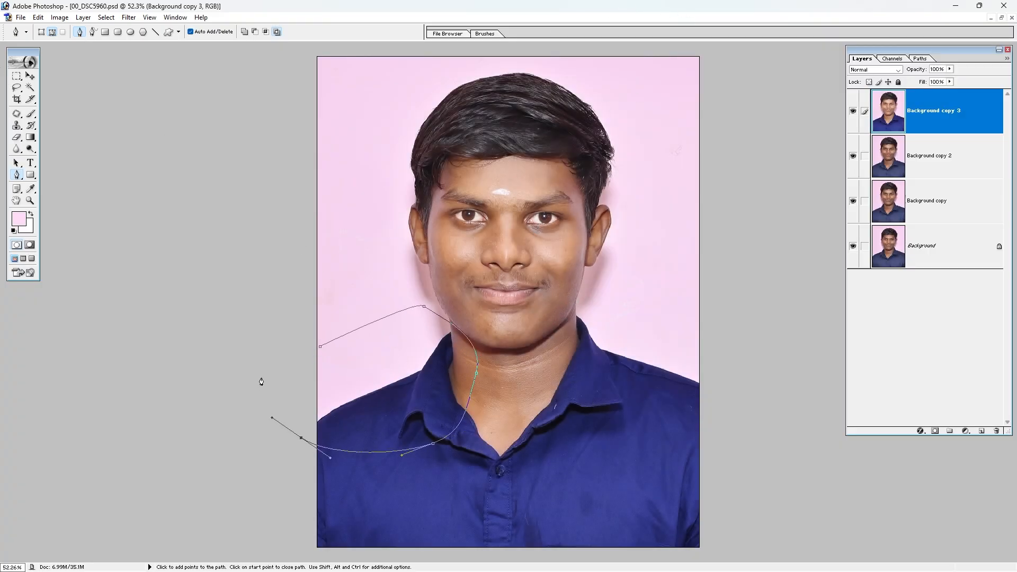
left_click_drag(263, 375, 287, 355)
left_click_drag(303, 345, 308, 344)
left_click(323, 346)
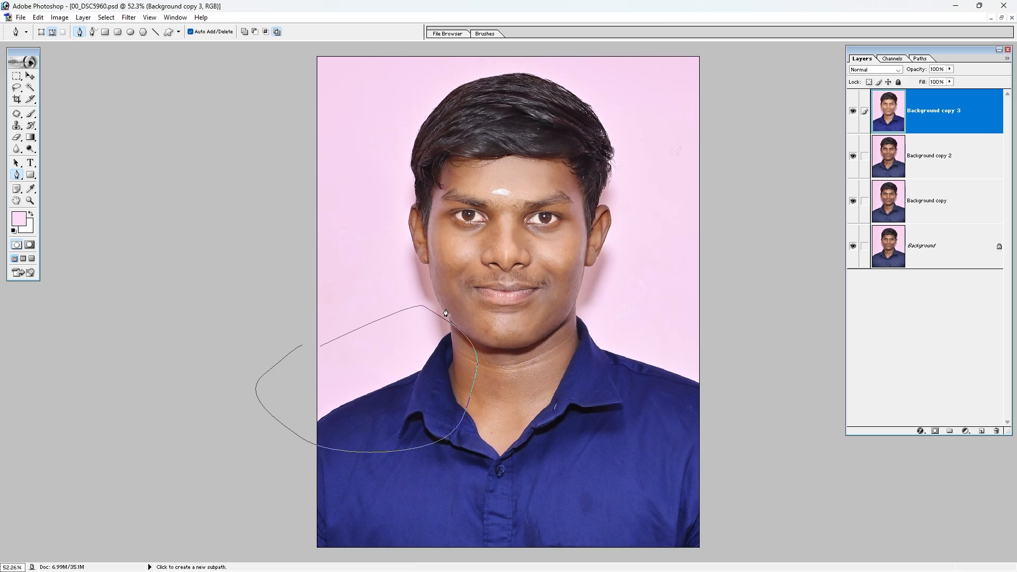
key("ctrl+h")
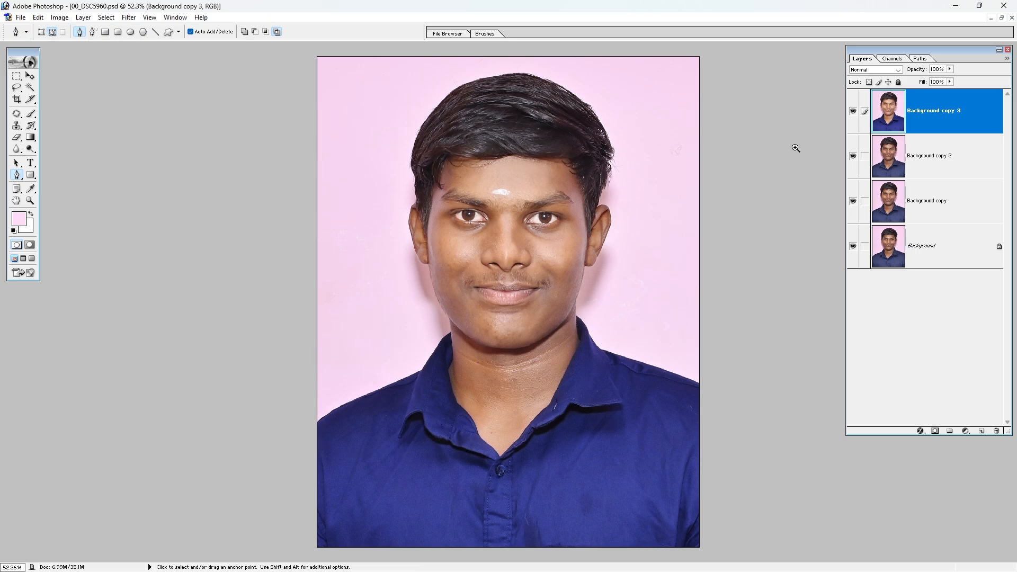
Start a Pen path at the image's left edge and trace the shirt's shoulder line up to the collar.
left_click_drag(710, 256, 408, 503)
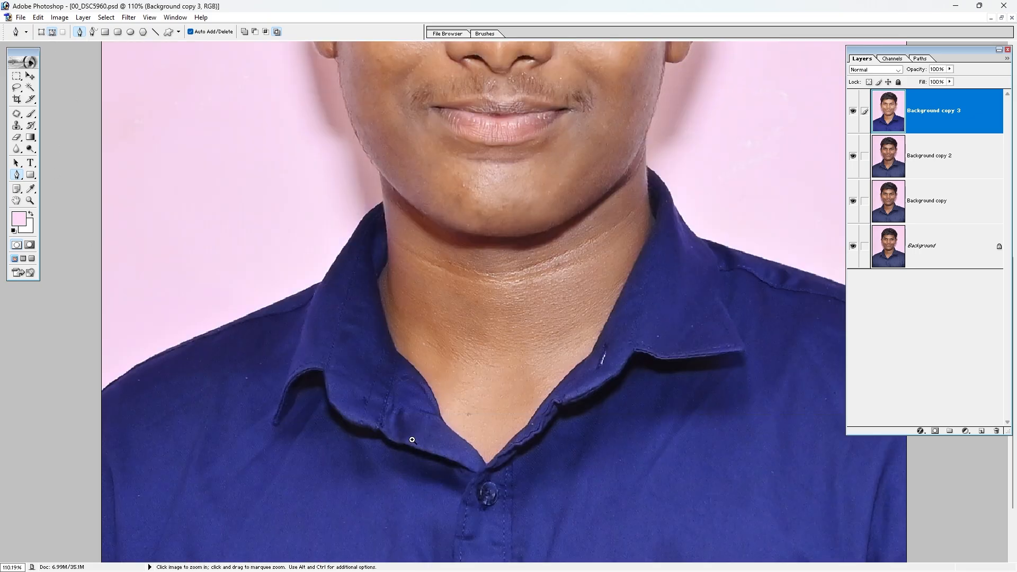
left_click(102, 395)
left_click_drag(195, 340, 253, 318)
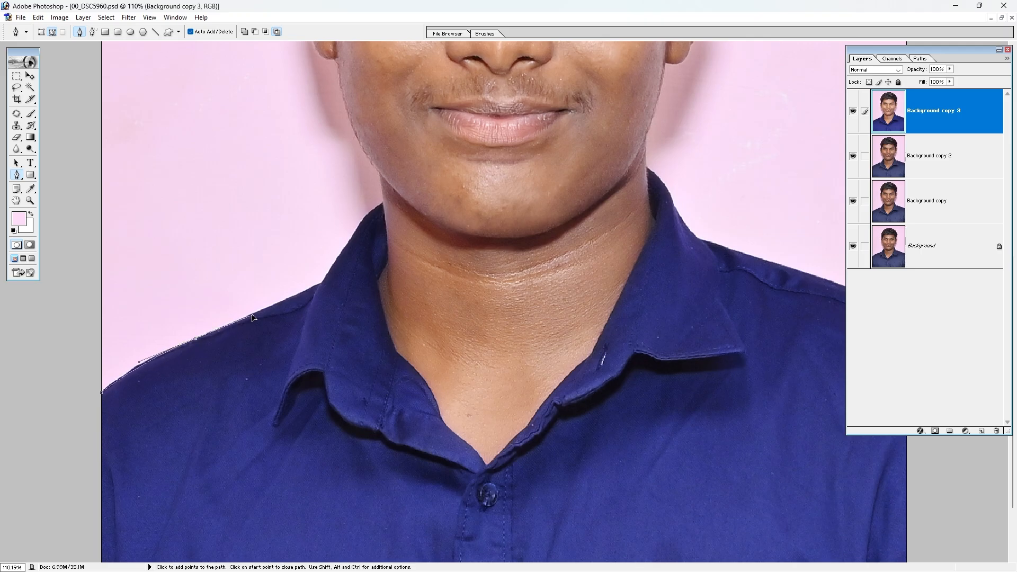
left_click(322, 284)
Continue the Pen path along the outer edge of the left collar up to where it meets the neck.
left_click_drag(304, 139, 572, 364)
left_click_drag(474, 327, 607, 438)
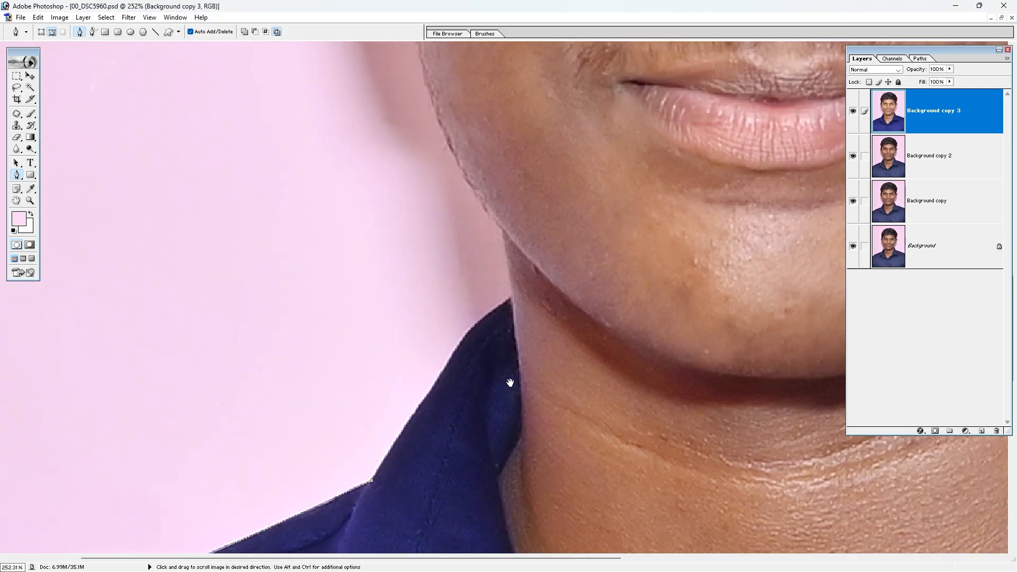
left_click_drag(419, 407, 441, 375)
left_click_drag(482, 326, 479, 353)
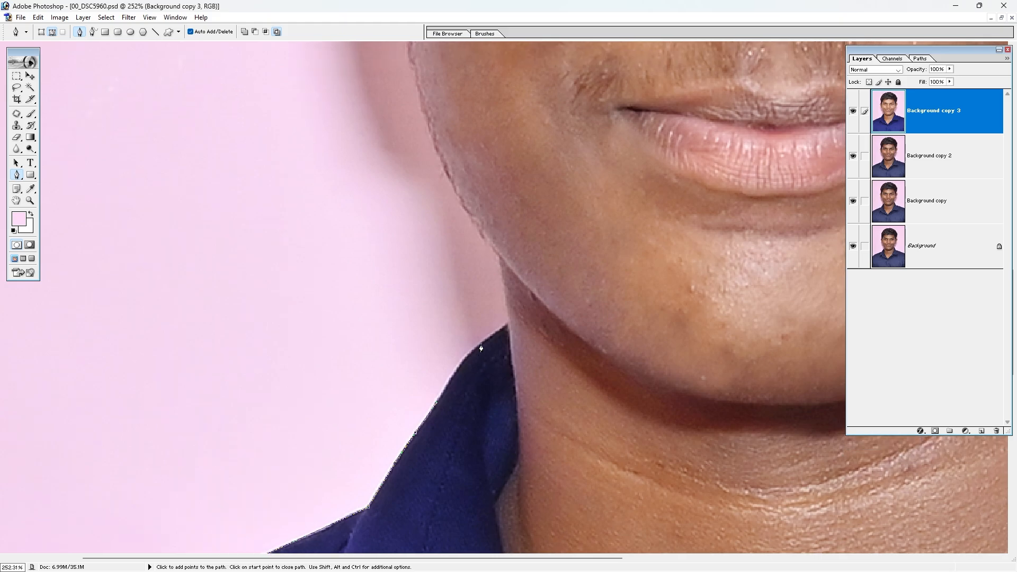
left_click(507, 325)
Extend the Pen path up the neck and jaw edge and around the lobe of the ear on the image's left.
left_click_drag(506, 295, 521, 336)
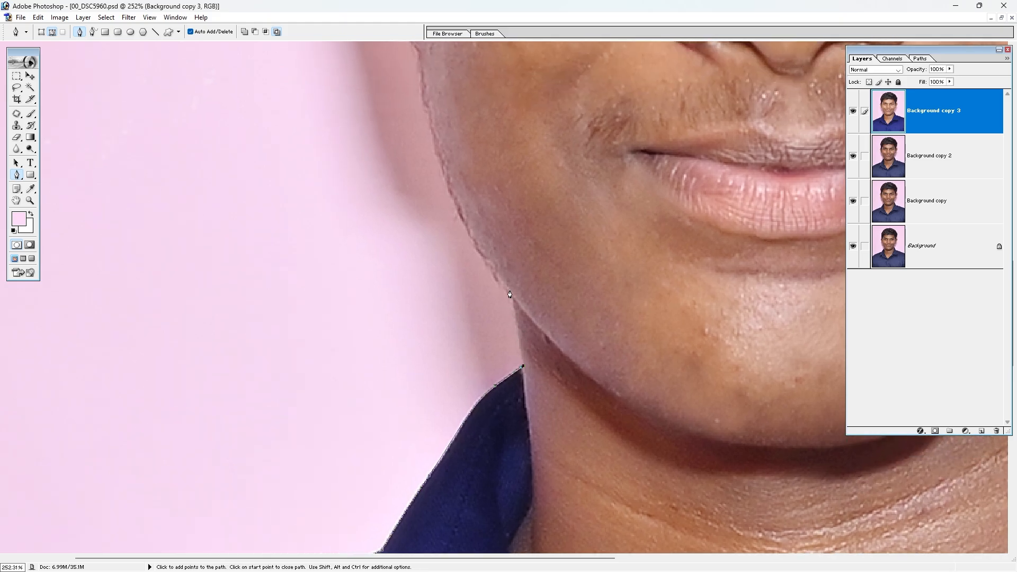
left_click_drag(513, 301, 582, 468)
left_click_drag(514, 331, 495, 259)
left_click(487, 211)
left_click_drag(456, 208, 485, 304)
left_click_drag(486, 259, 463, 338)
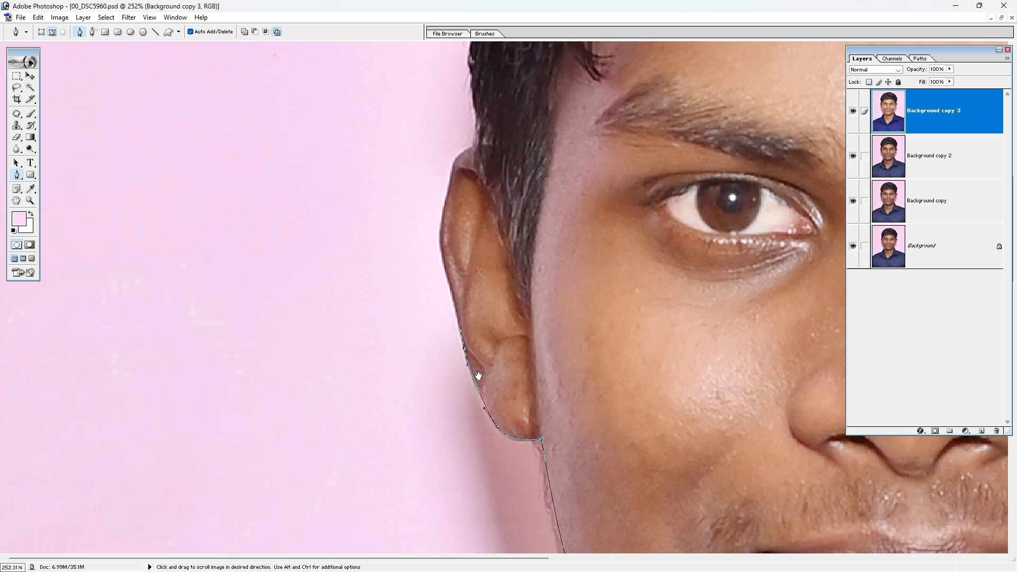
Trace the ear's outer edge with the Pen path, redoing the points over its upper tip to the hairline.
left_click_drag(551, 296, 551, 382)
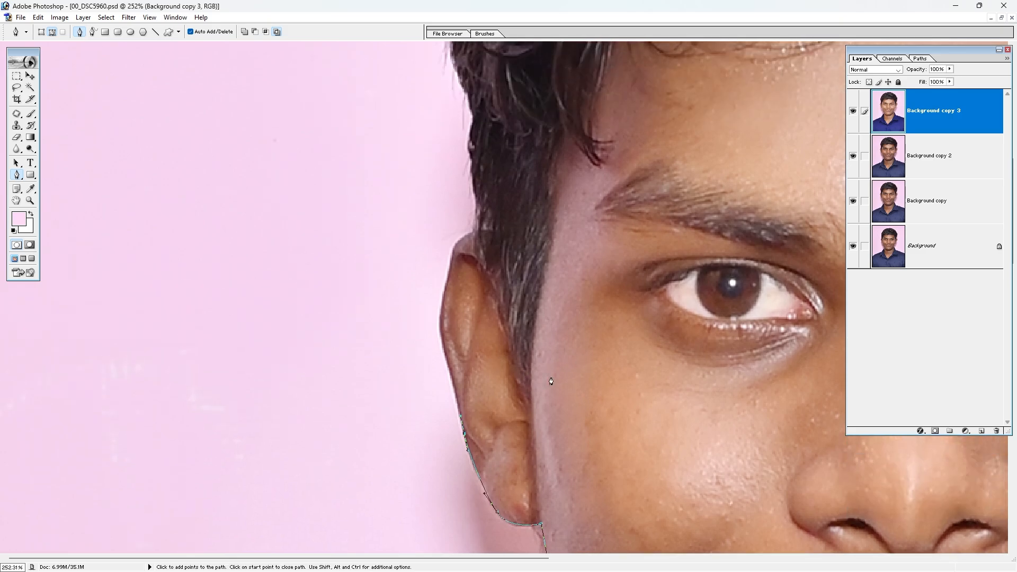
left_click_drag(447, 352, 447, 399)
left_click(443, 346)
left_click_drag(443, 346, 447, 402)
left_click_drag(462, 366, 477, 358)
key("ctrl+alt+z")
key("ctrl+alt+z")
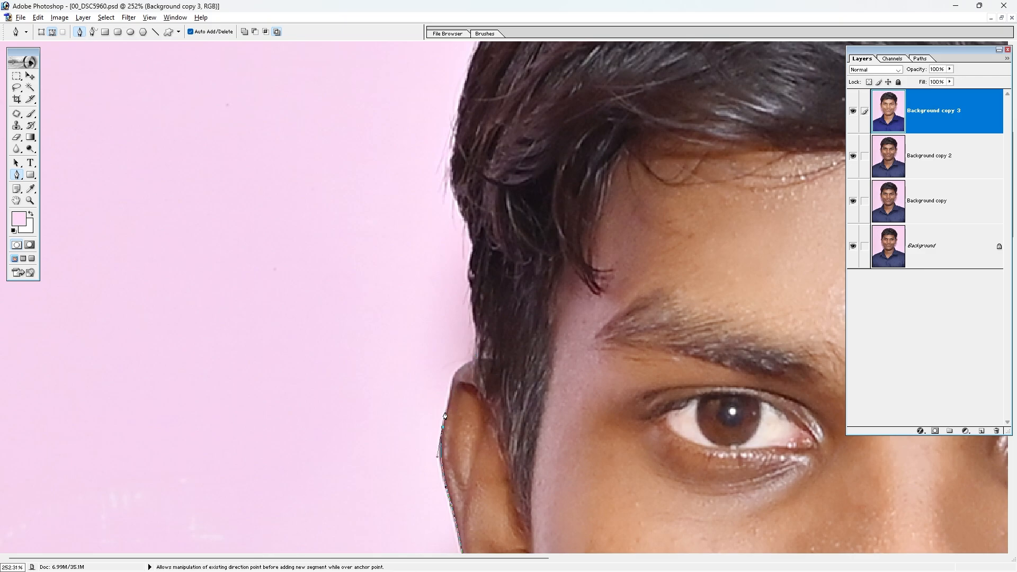
left_click(462, 371)
left_click(476, 358)
Continue the Pen path from the ear's tip up the sideburn and along the outer edge of the hair at the temple.
left_click_drag(480, 339, 482, 471)
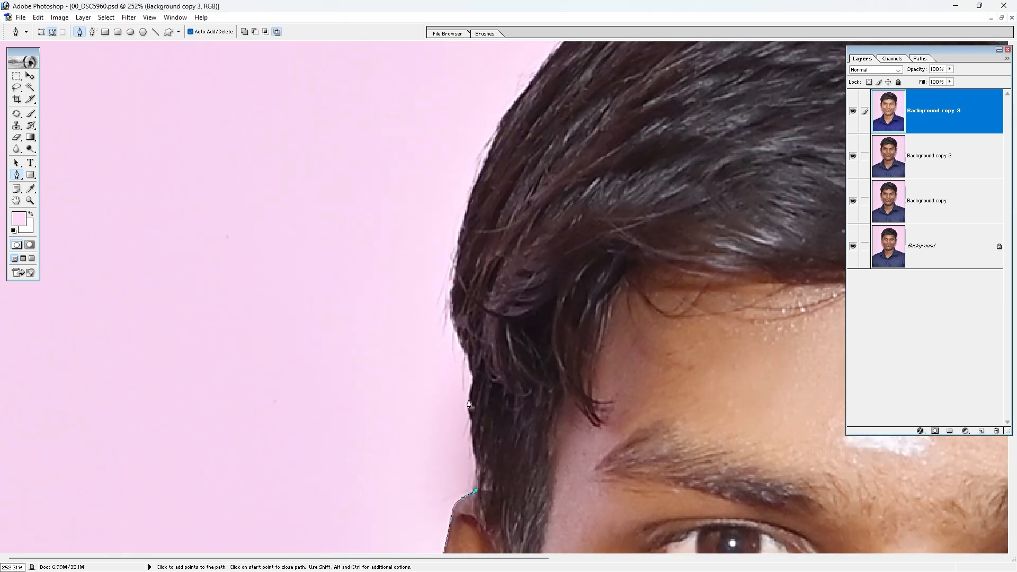
left_click(470, 402)
left_click_drag(470, 393, 460, 461)
left_click(475, 373)
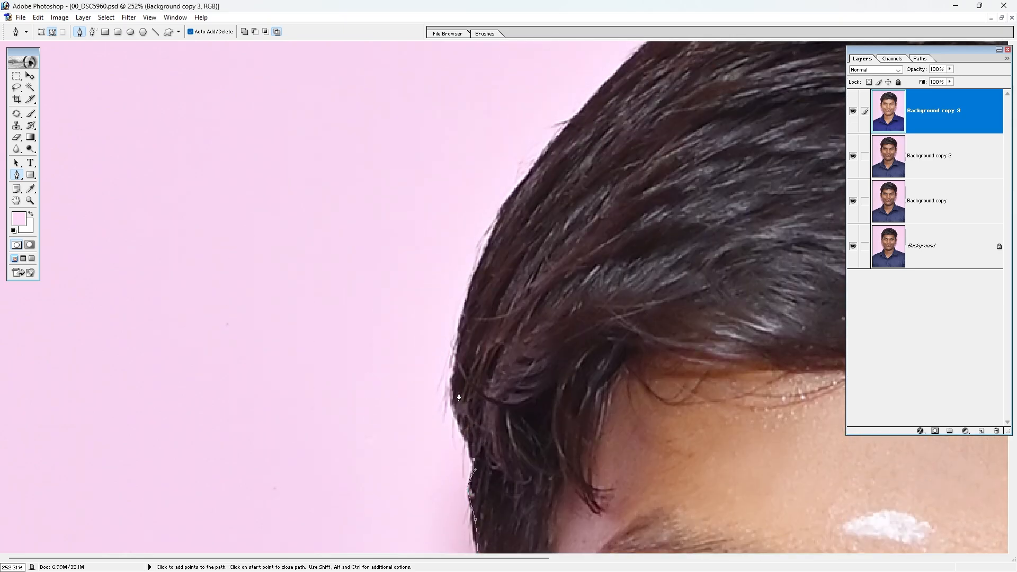
left_click_drag(454, 373, 462, 337)
left_click_drag(502, 299, 503, 408)
left_click_drag(490, 356, 515, 300)
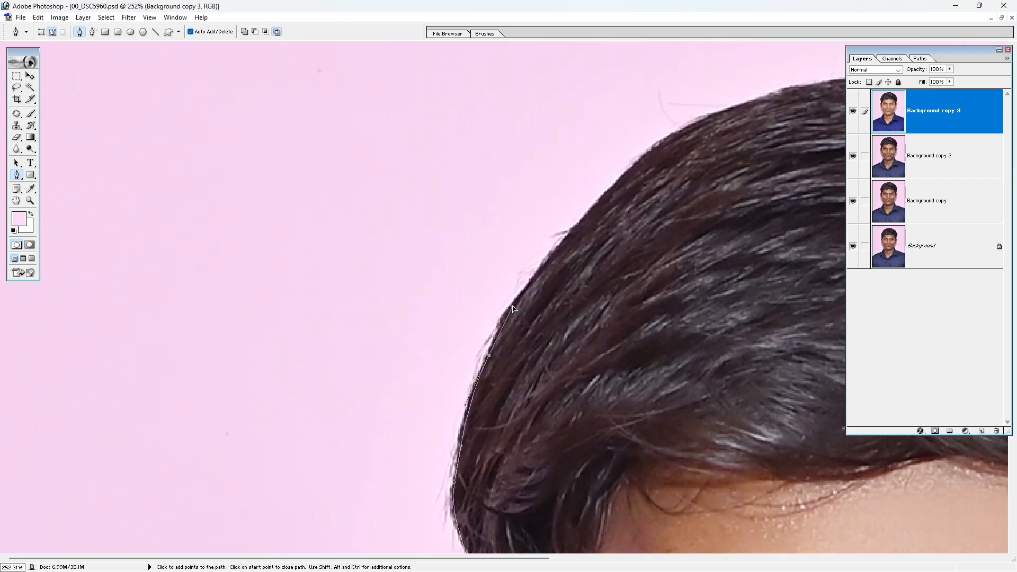
Trace the Pen path over the crown of the hair and down toward the opposite temple.
left_click_drag(610, 375, 475, 434)
left_click_drag(488, 237, 543, 189)
left_click_drag(647, 284, 518, 294)
left_click_drag(562, 145, 675, 126)
left_click_drag(813, 129, 617, 207)
left_click_drag(708, 264, 663, 286)
left_click_drag(747, 399, 663, 291)
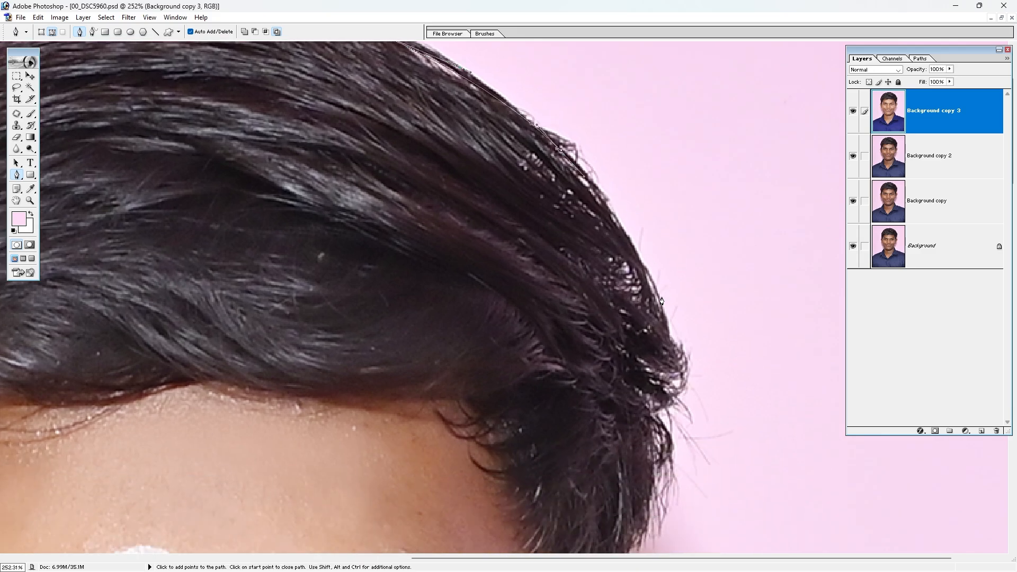
Continue the Pen path down the hair's edge on the image's right to where it meets the ear.
left_click(669, 340)
left_click_drag(664, 390, 653, 299)
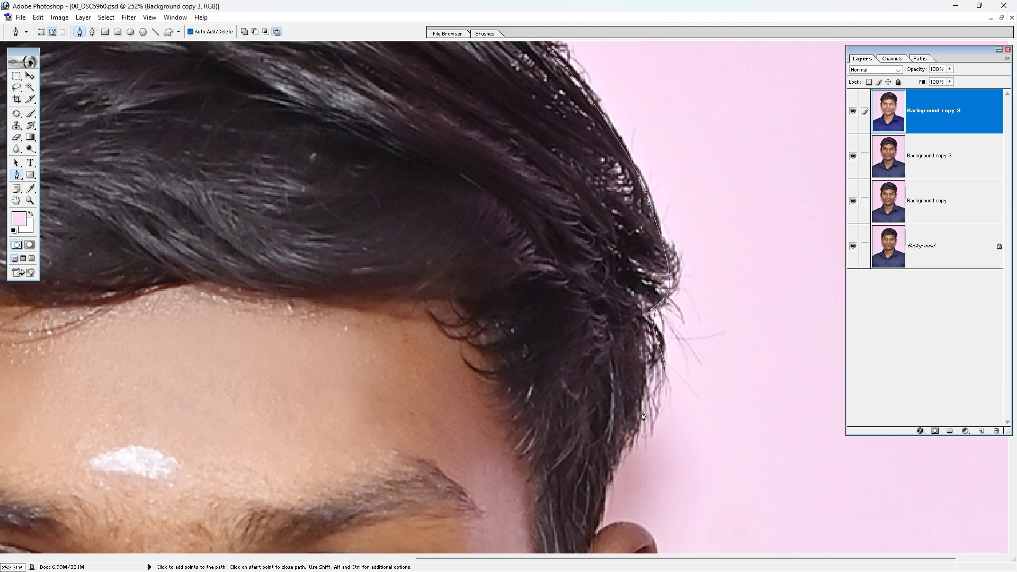
left_click(616, 469)
left_click_drag(603, 504, 670, 421)
left_click(619, 386)
left_click(611, 419)
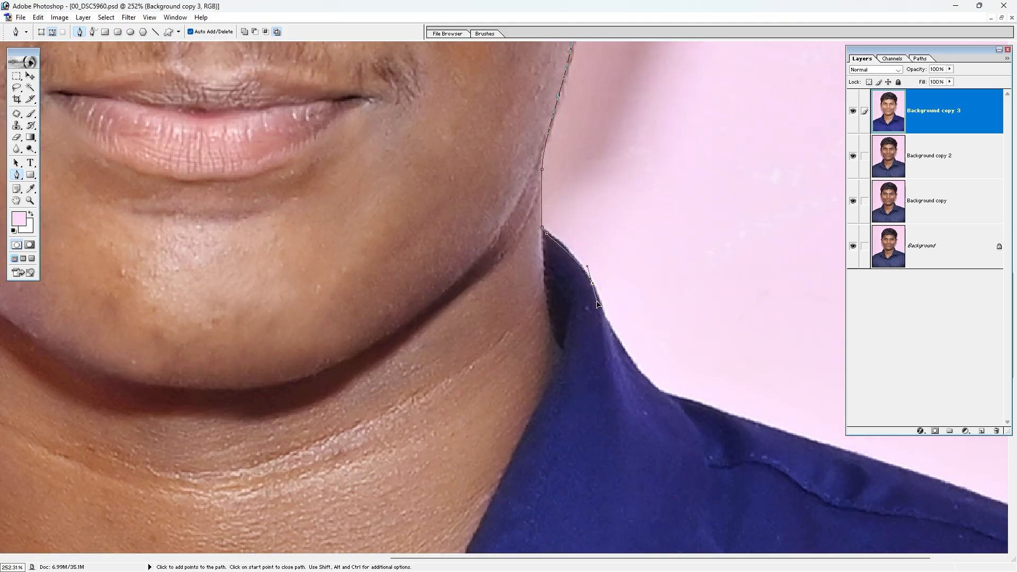
Extend the Pen path along the outer curve of the collar on the image's right to the start of the shoulder.
left_click_drag(593, 284, 603, 310)
left_click_drag(623, 359, 688, 403)
left_click_drag(768, 428, 697, 396)
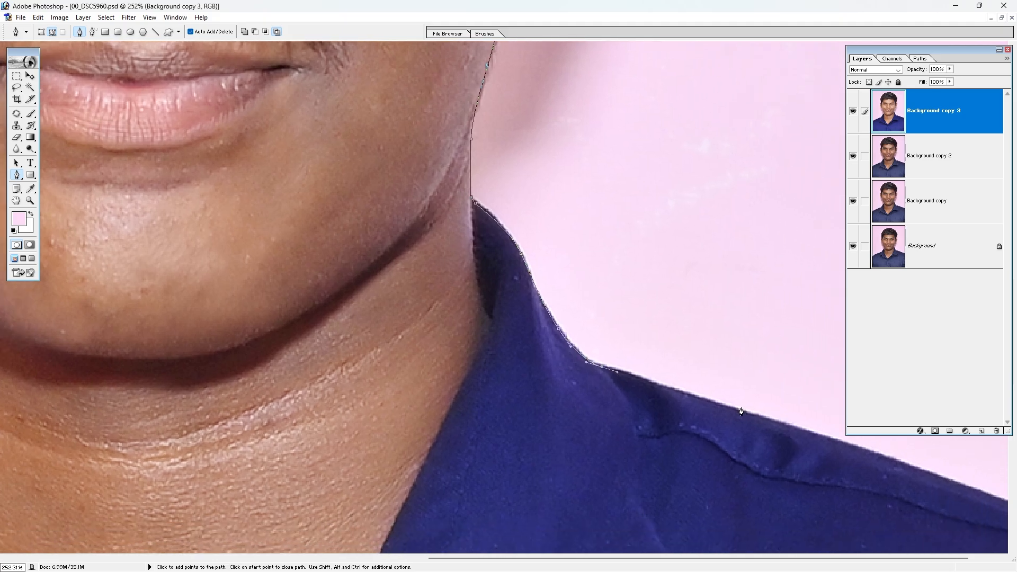
Trace the shoulder line with the Pen tool from the collar to the image's right edge.
left_click(748, 419)
left_click_drag(747, 420, 716, 362)
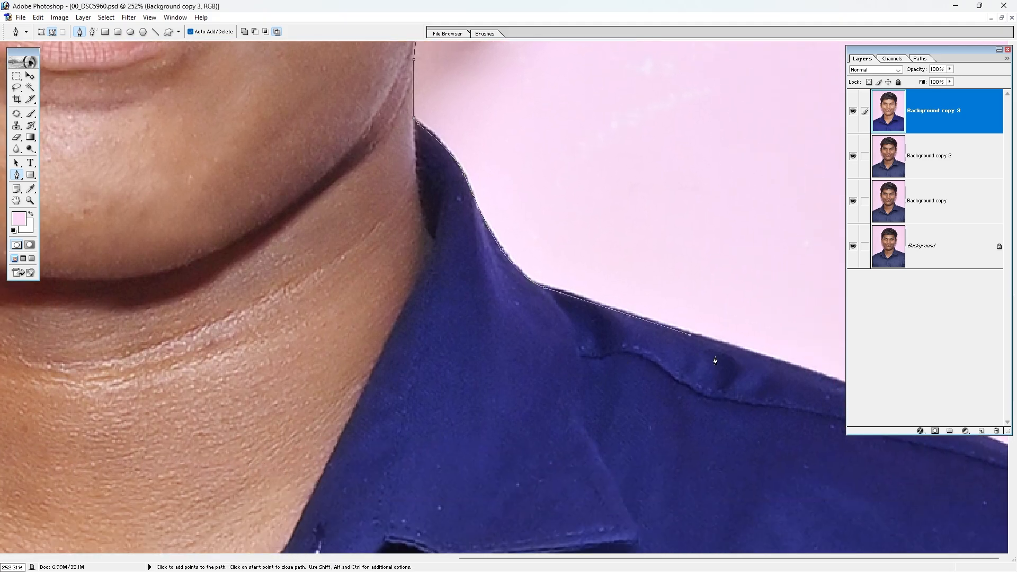
left_click(751, 354)
key("Tab")
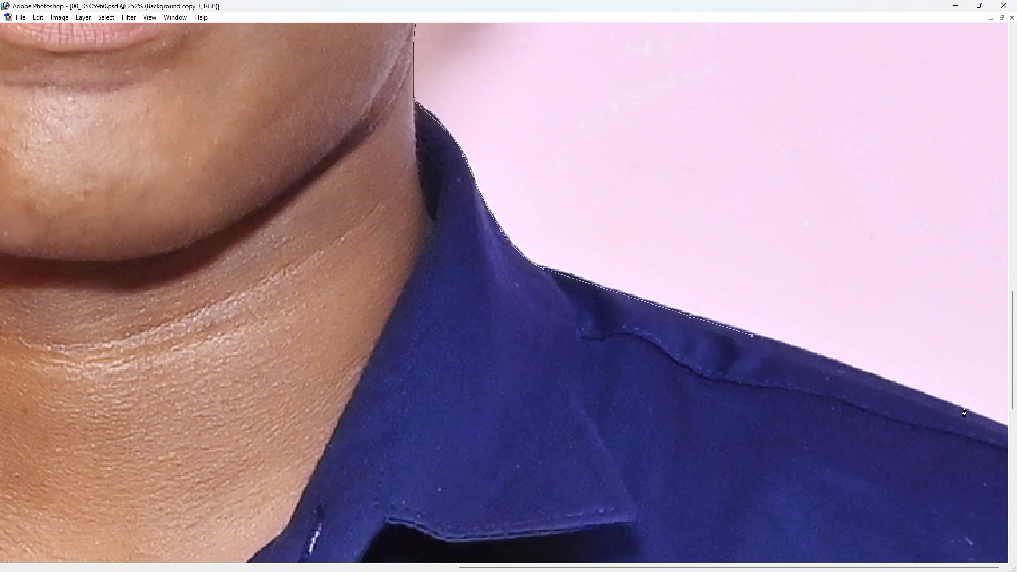
left_click(931, 398)
scroll(901, 371, "down", 3)
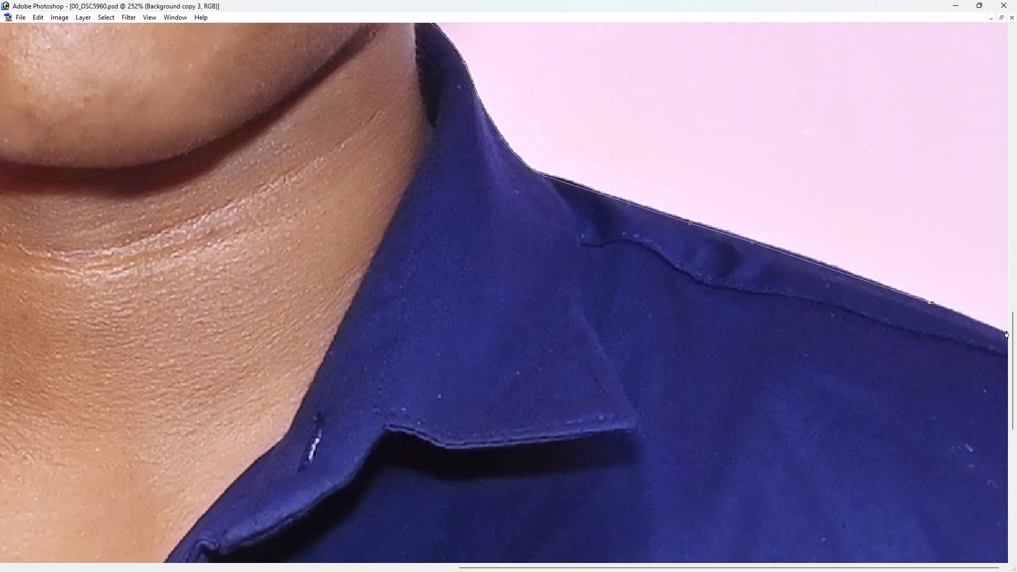
left_click(1006, 331)
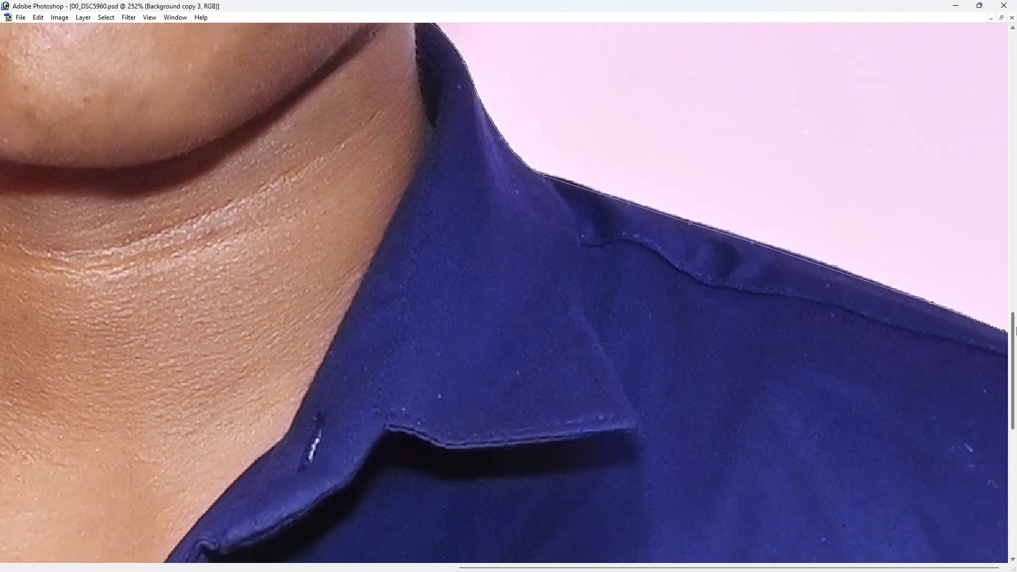
Route the Pen path outside the canvas around the bottom of the shirt and convert it to a selection.
key("ctrl+0")
left_click(769, 434)
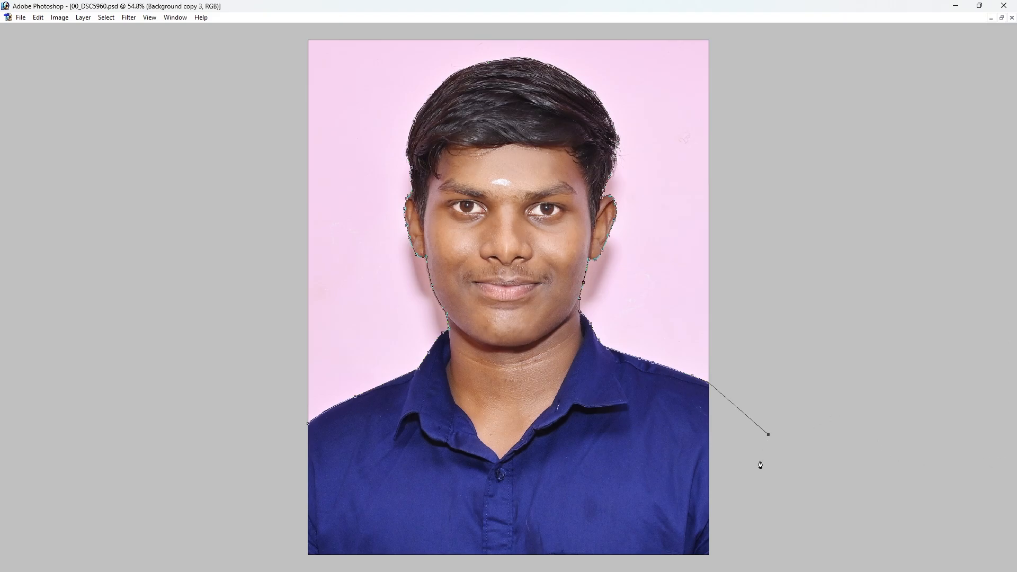
left_click_drag(726, 560, 716, 564)
left_click(261, 558)
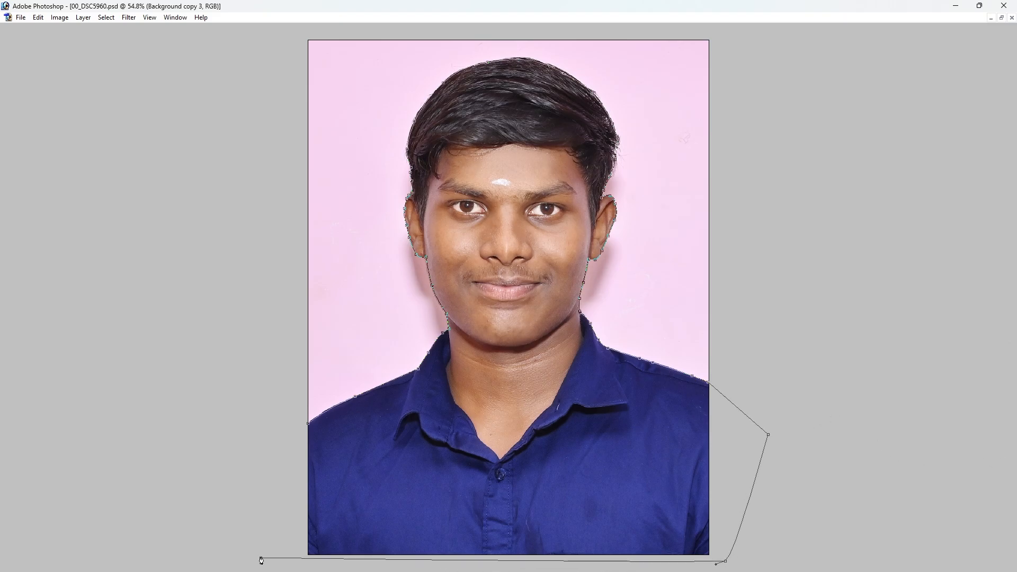
key("ctrl+Return")
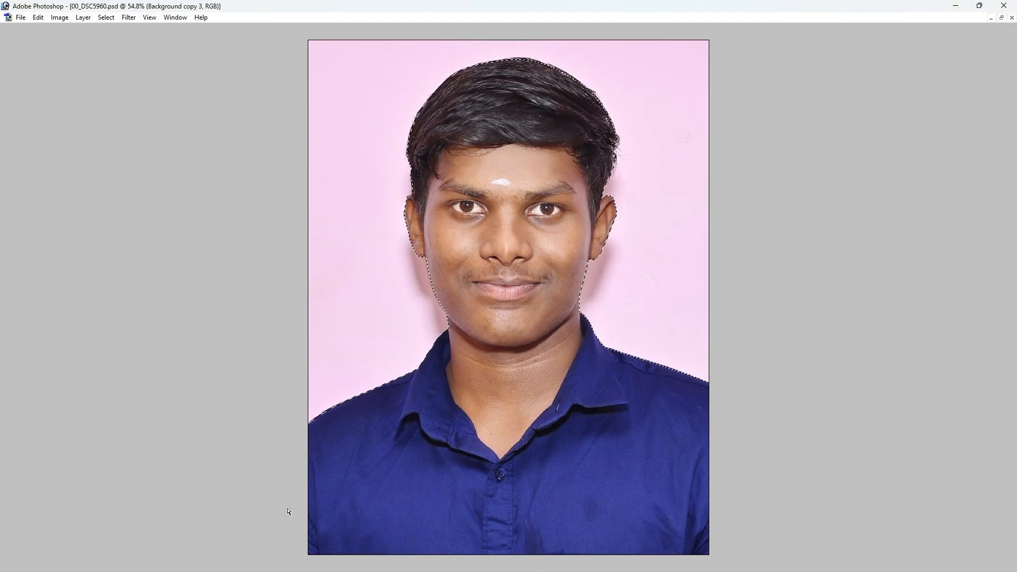
Feather the person's selection by 2 pixels, copy it to a new layer and check the cutout on its own.
key("ctrl+alt+d")
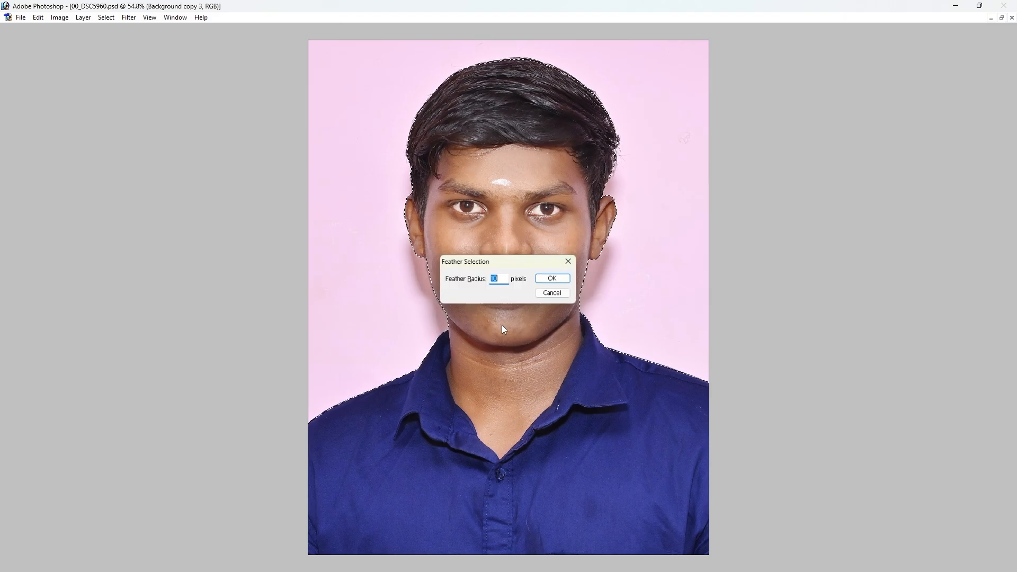
type("2")
left_click(553, 279)
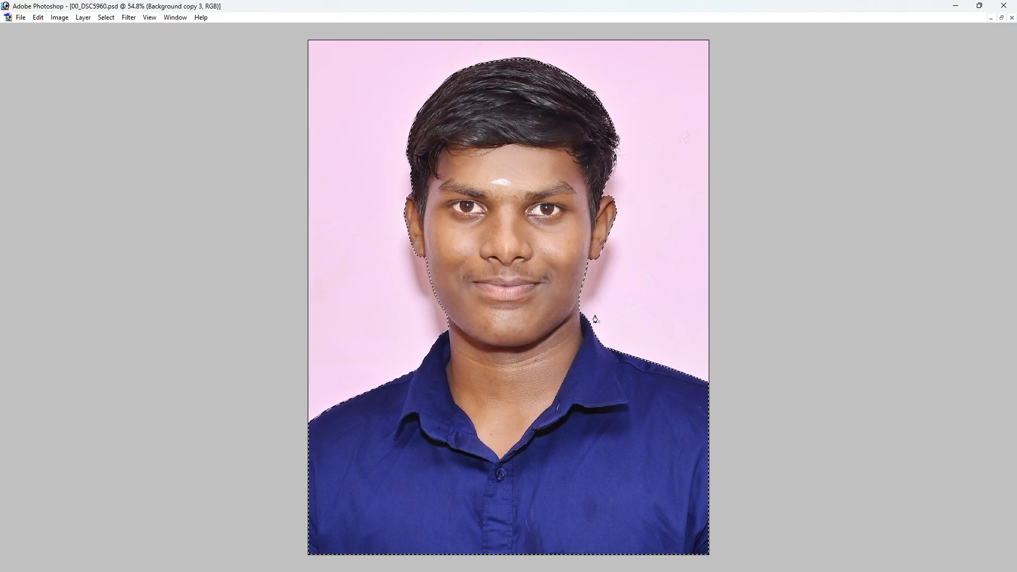
key("ctrl+j")
key("Tab")
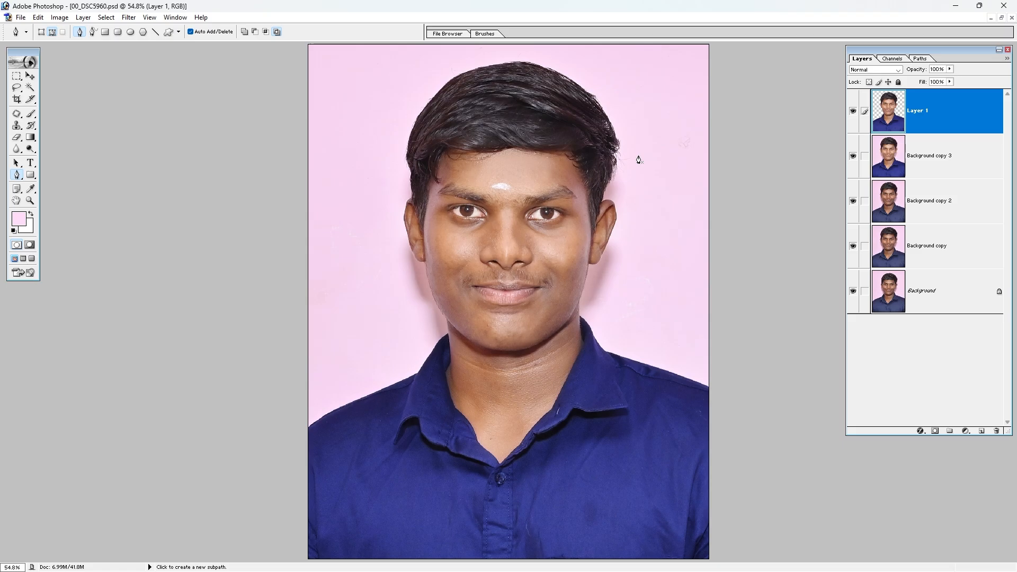
left_click(853, 111, "alt")
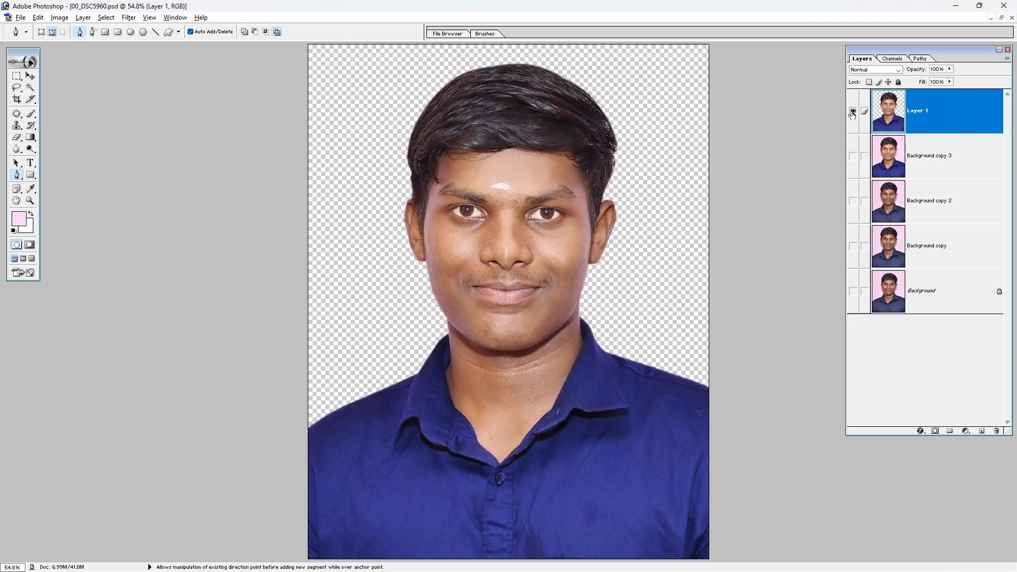
left_click(853, 111, "alt")
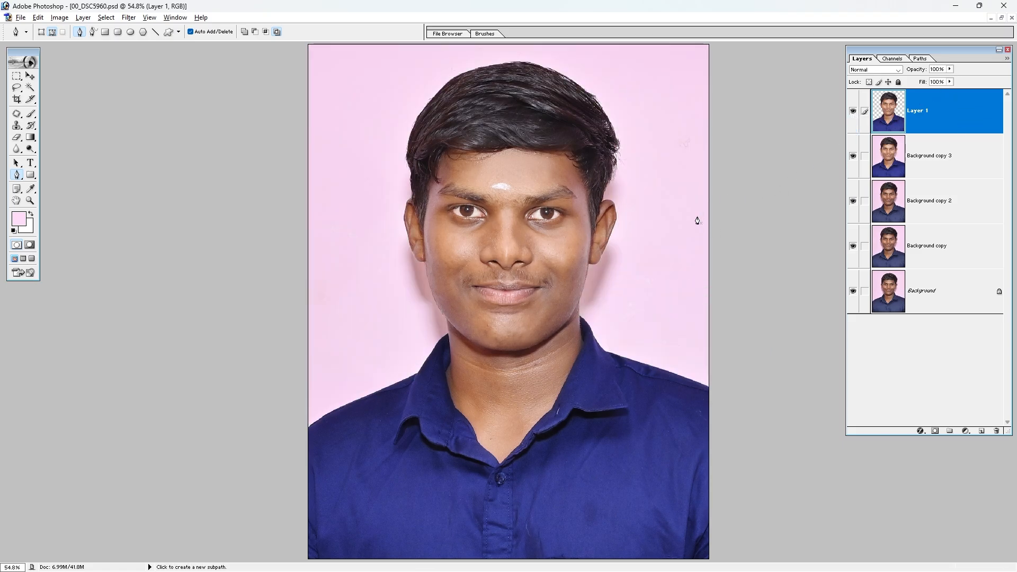
Select a rectangle around the head and hair and copy that area of Background copy 3 to a new layer.
key("m")
left_click_drag(376, 51, 634, 272)
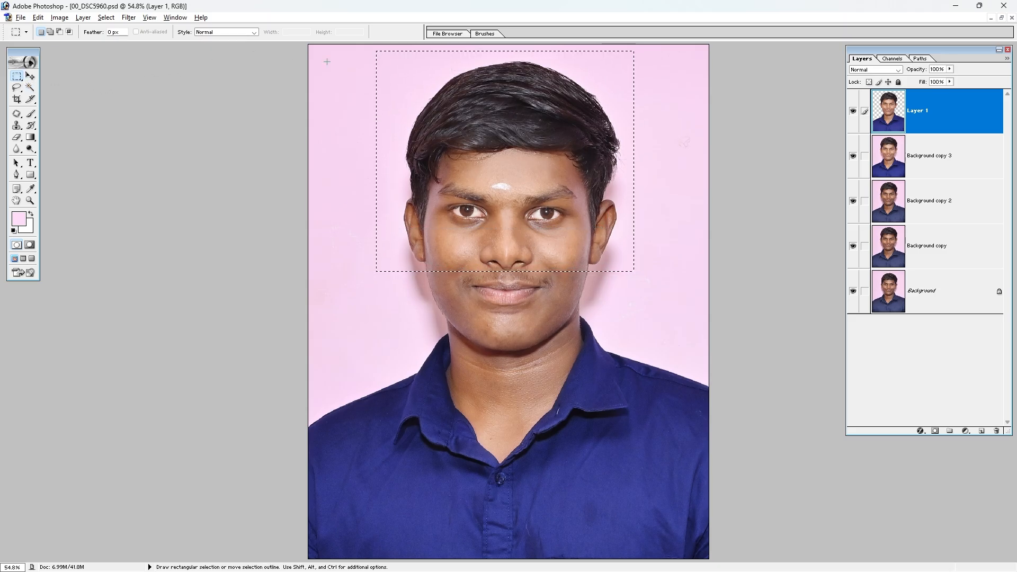
left_click(944, 159)
key("ctrl+j")
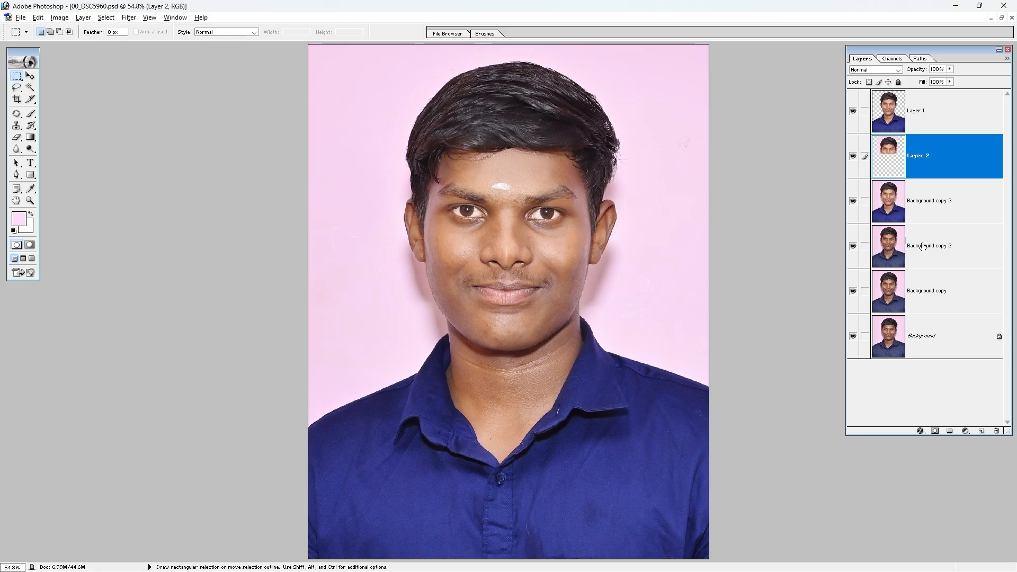
Add a Solid Color fill layer directly above Background copy 3 with C 100, M 0, Y 0, K 0.
left_click(948, 217)
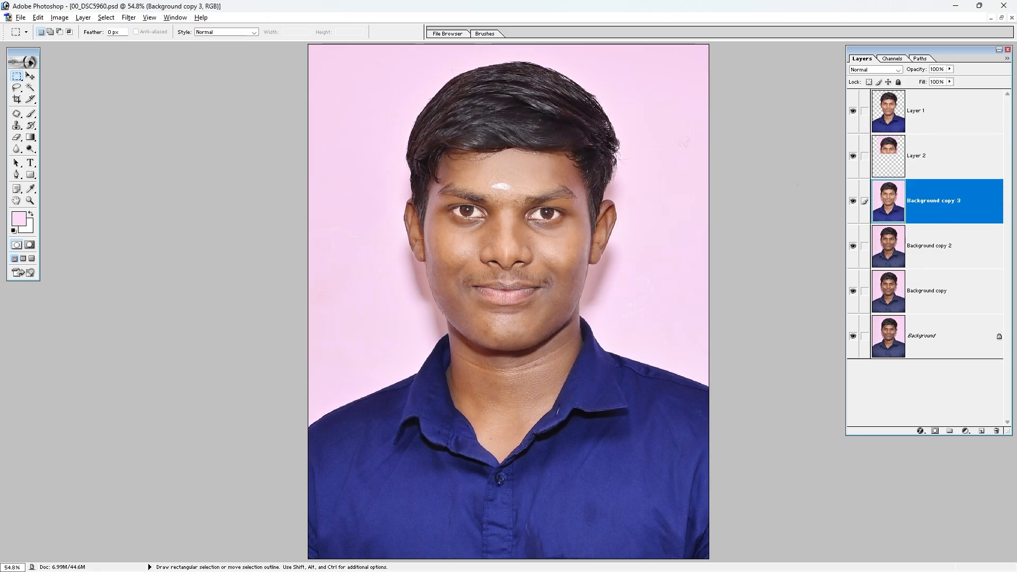
left_click(966, 431)
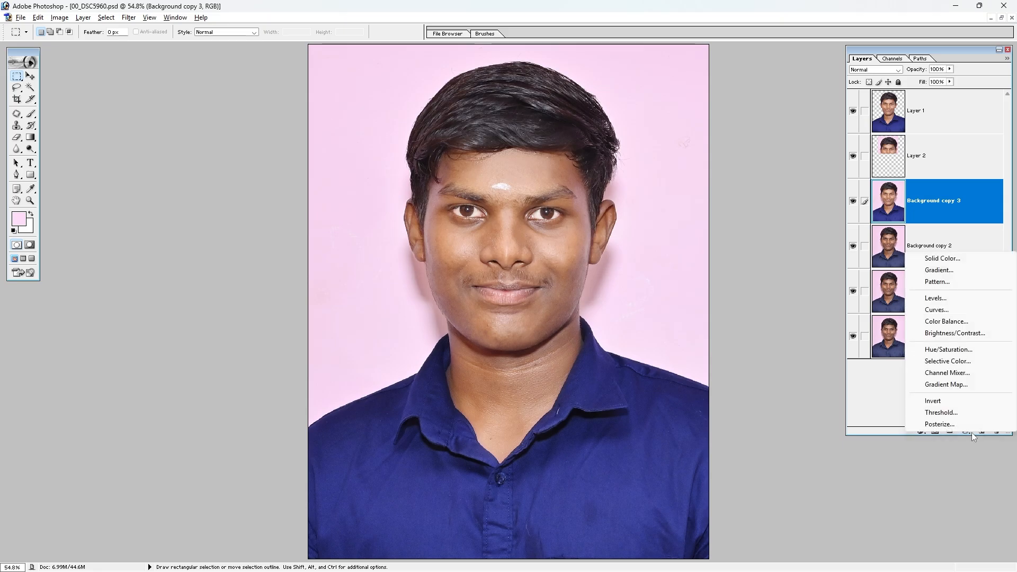
left_click(951, 261)
double_click(614, 309)
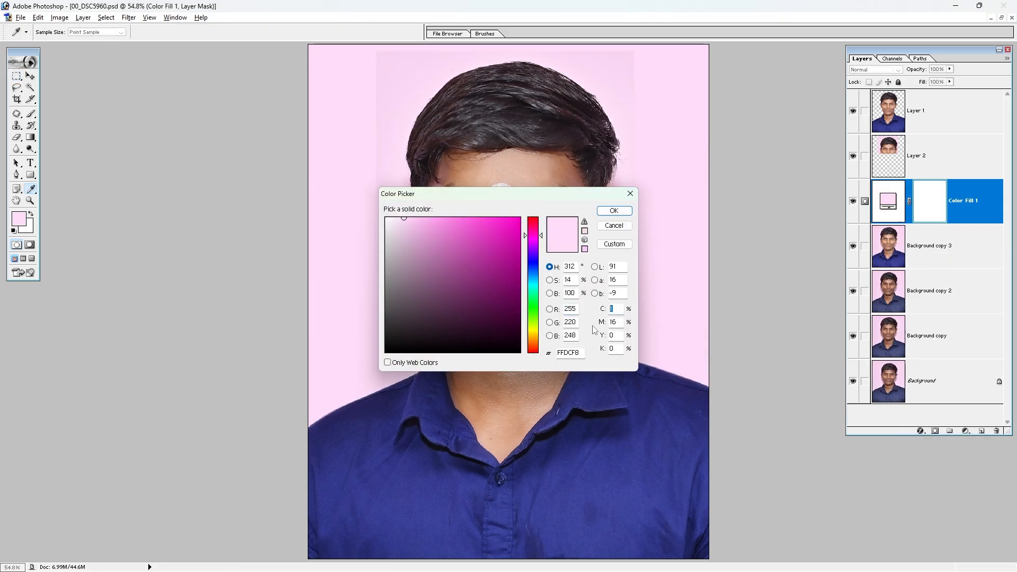
type("100")
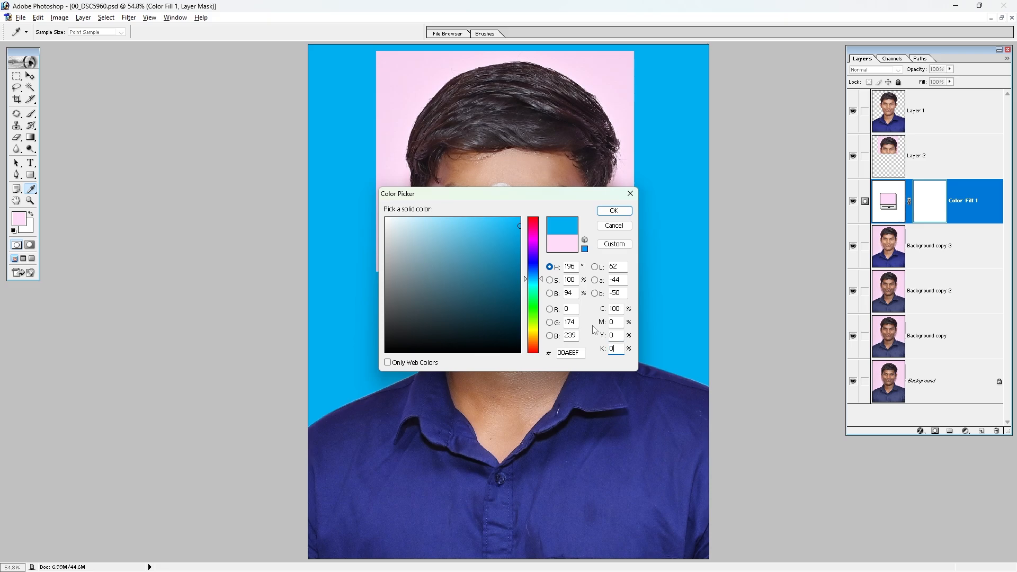
key("Return")
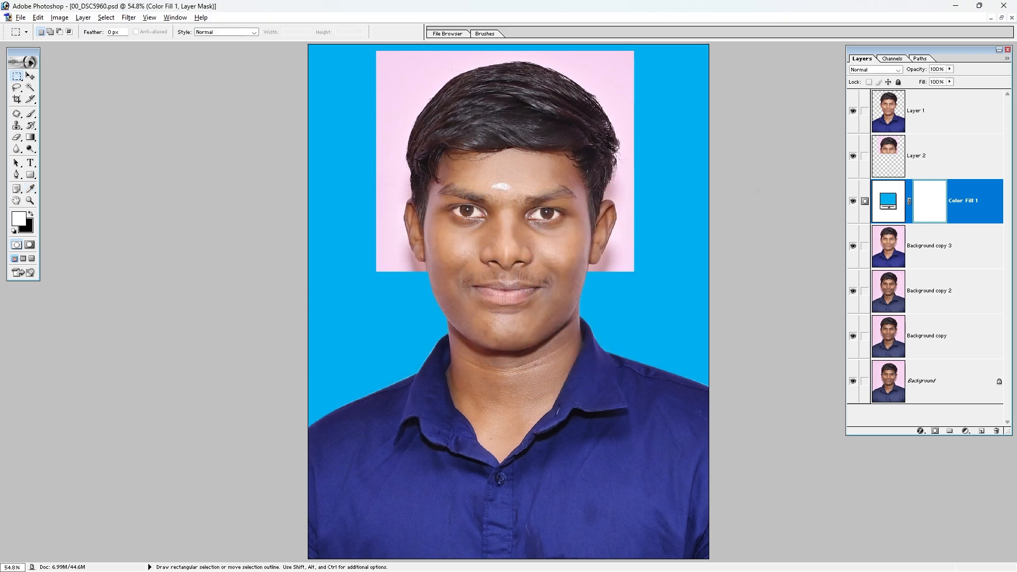
Compare the head patch and cutout by toggling their visibility, and desaturate the head patch on Layer 2.
left_click(923, 164)
left_click(853, 156)
left_click(853, 155)
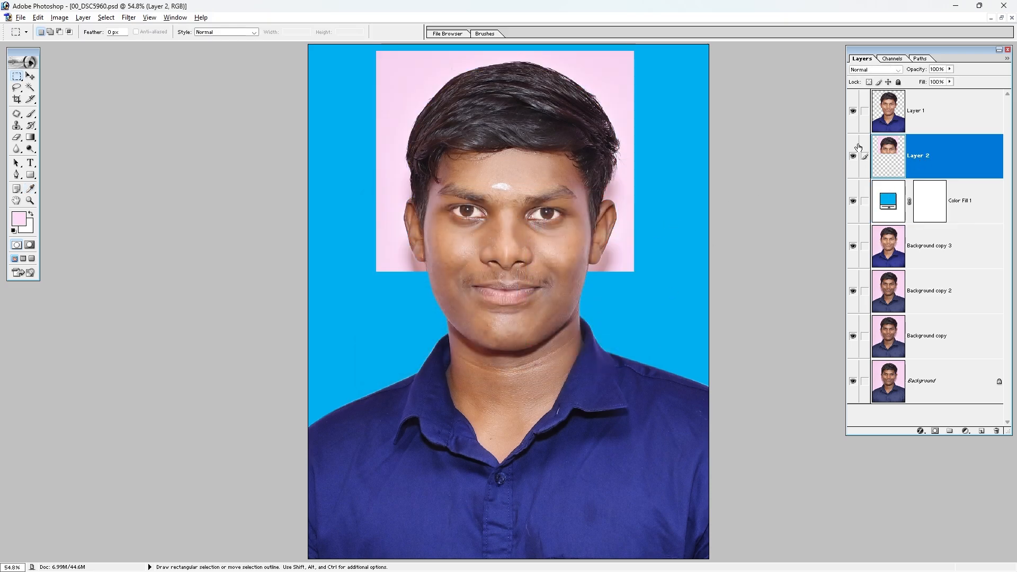
left_click(853, 111)
left_click(853, 110)
key("ctrl+shift+u")
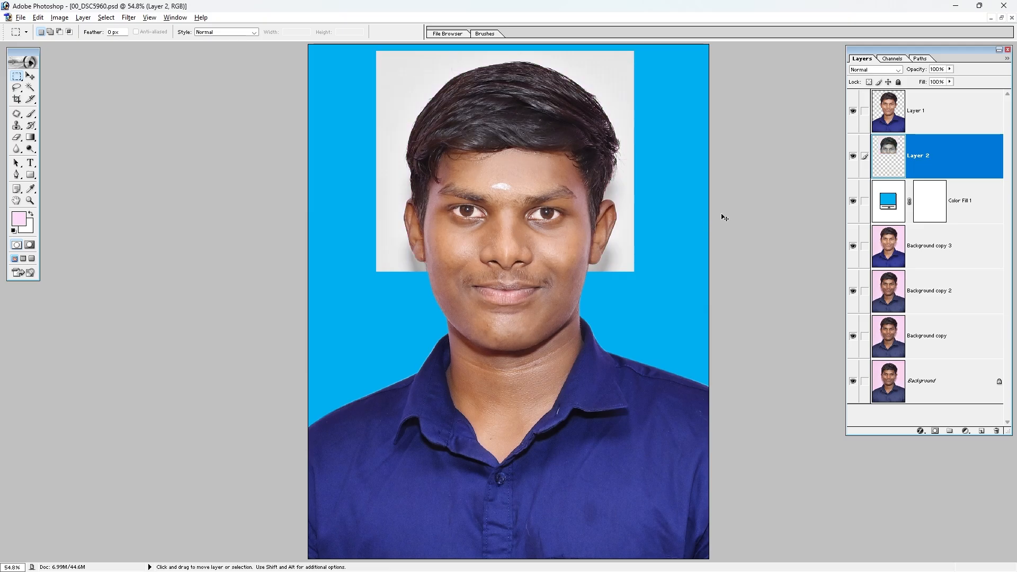
Whiten Layer 2's grey backdrop with the Curves white-point eyedropper, resampling around the hair and settling on the shaded spot above the right-hand ear.
key("ctrl+m")
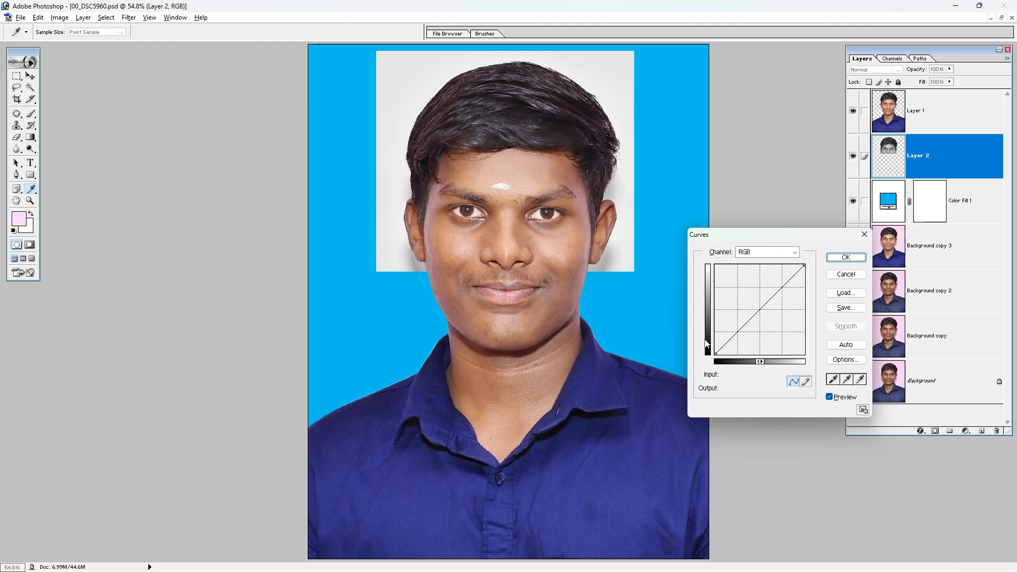
left_click(860, 380)
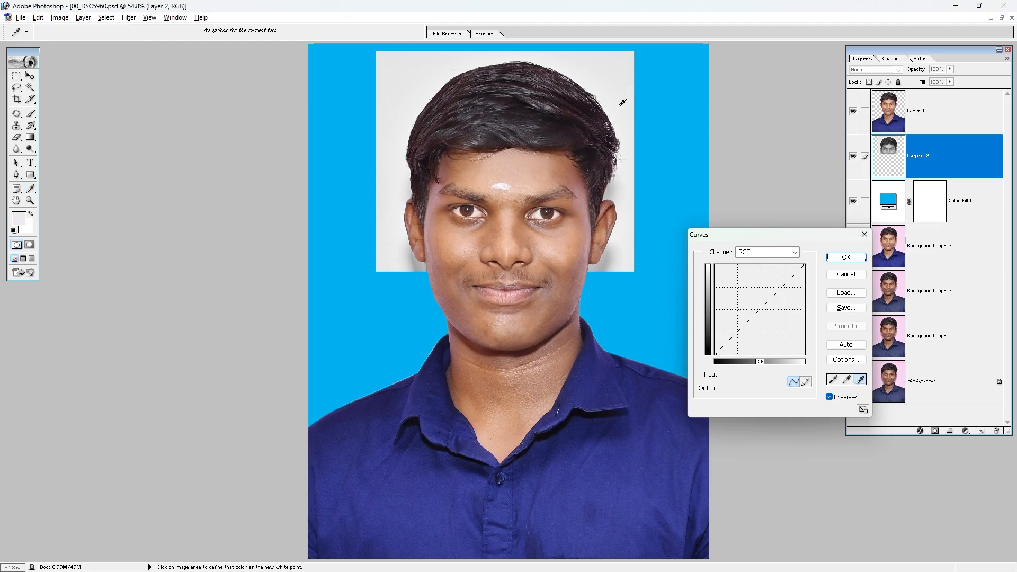
left_click(620, 106)
left_click(607, 189)
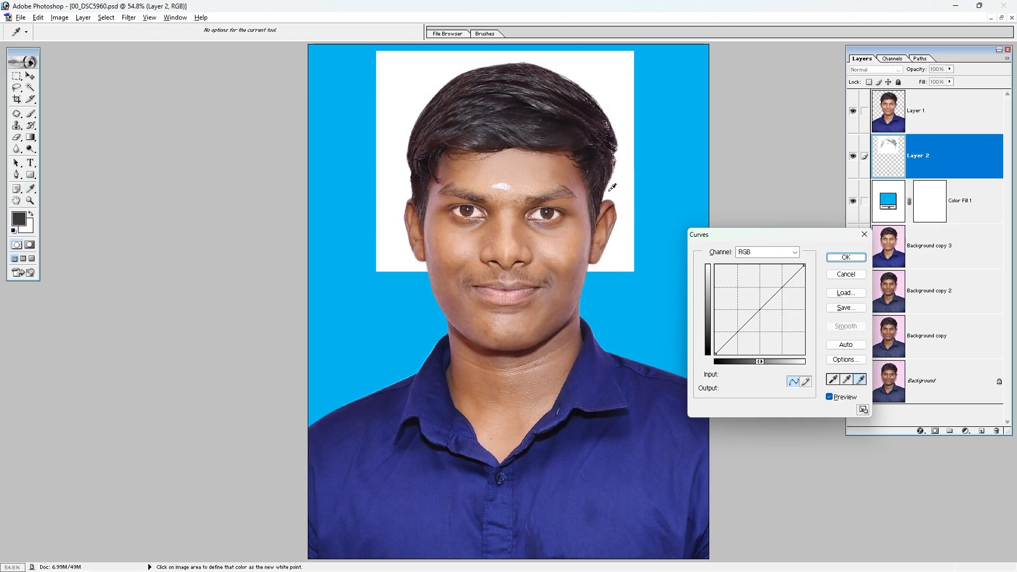
key("ctrl+z")
left_click(615, 189)
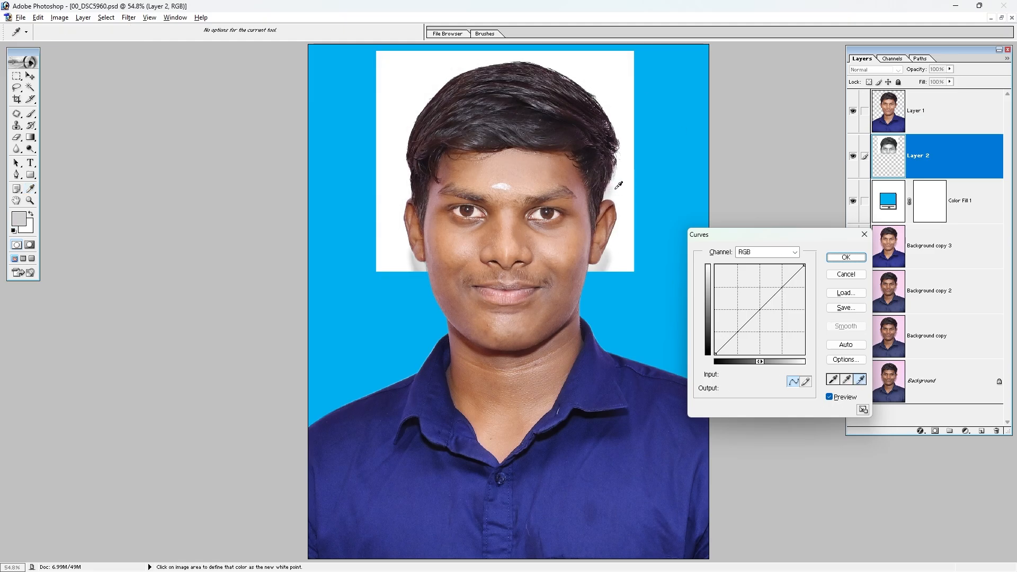
left_click(415, 78)
left_click(609, 74)
left_click(617, 98)
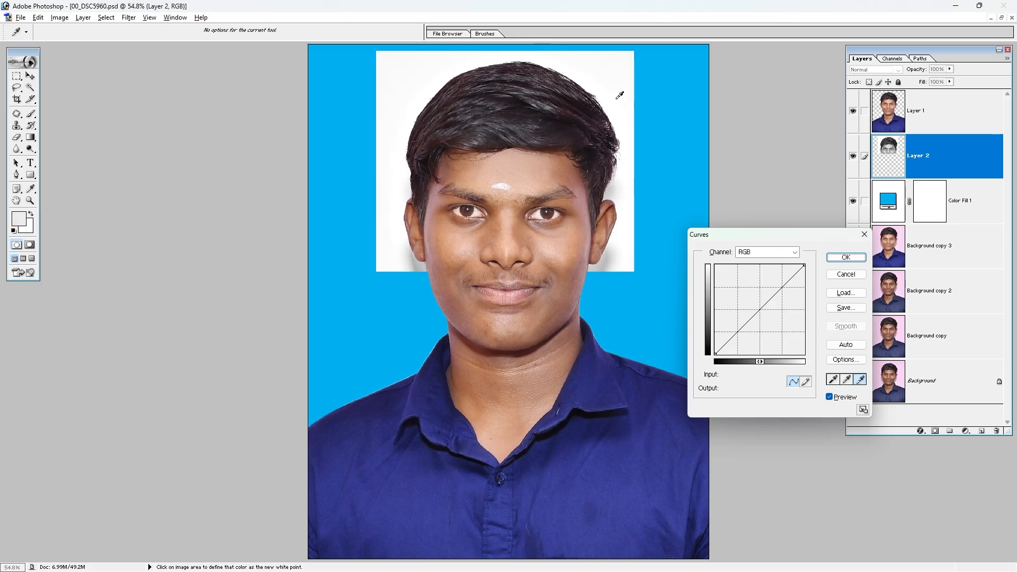
left_click(622, 114)
left_click(621, 187)
left_click(617, 188)
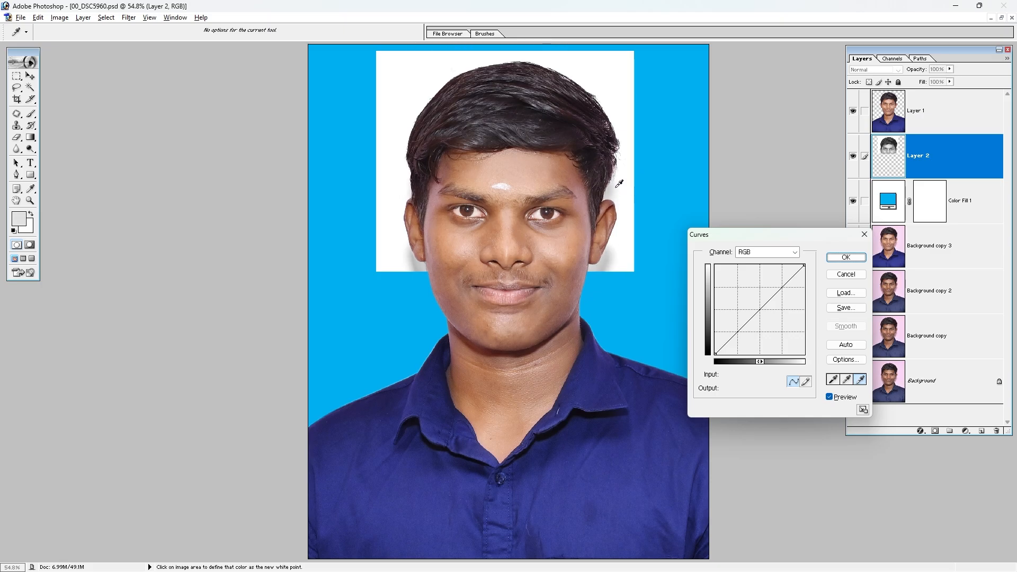
left_click(853, 258)
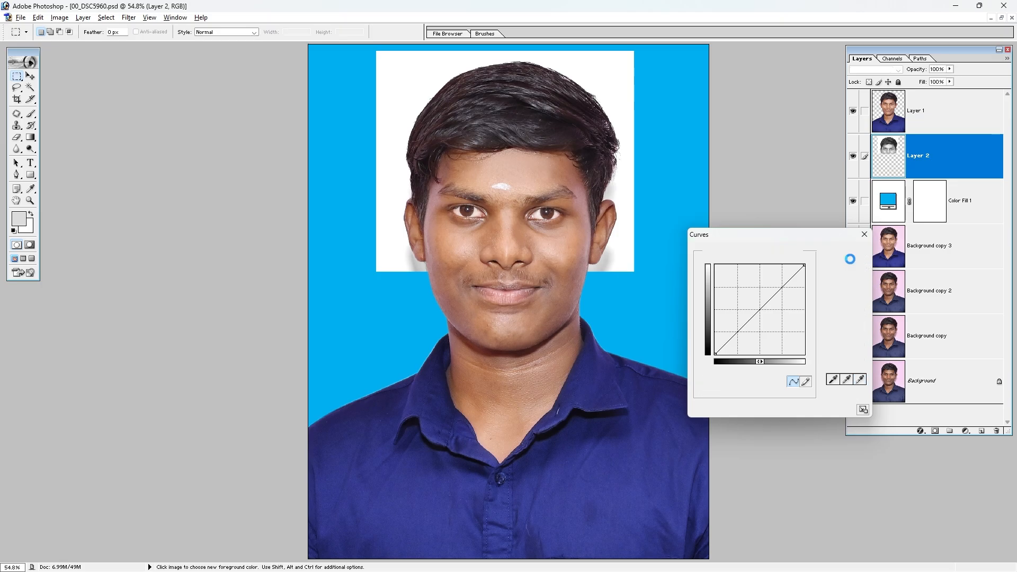
Try Multiply blending on Layer 2, and undo it along with the last Curves whitening of that layer.
left_click(877, 69)
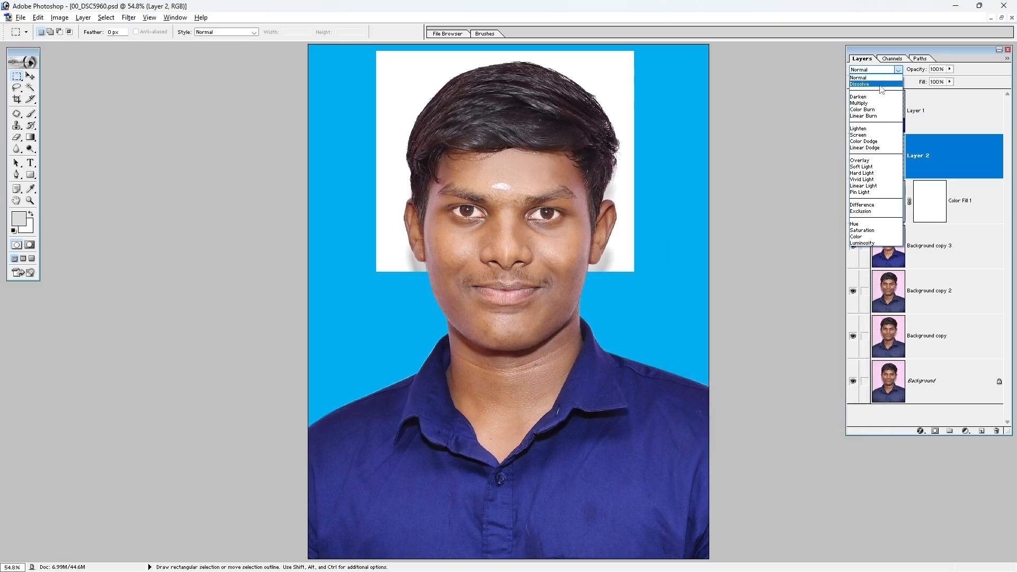
left_click(875, 102)
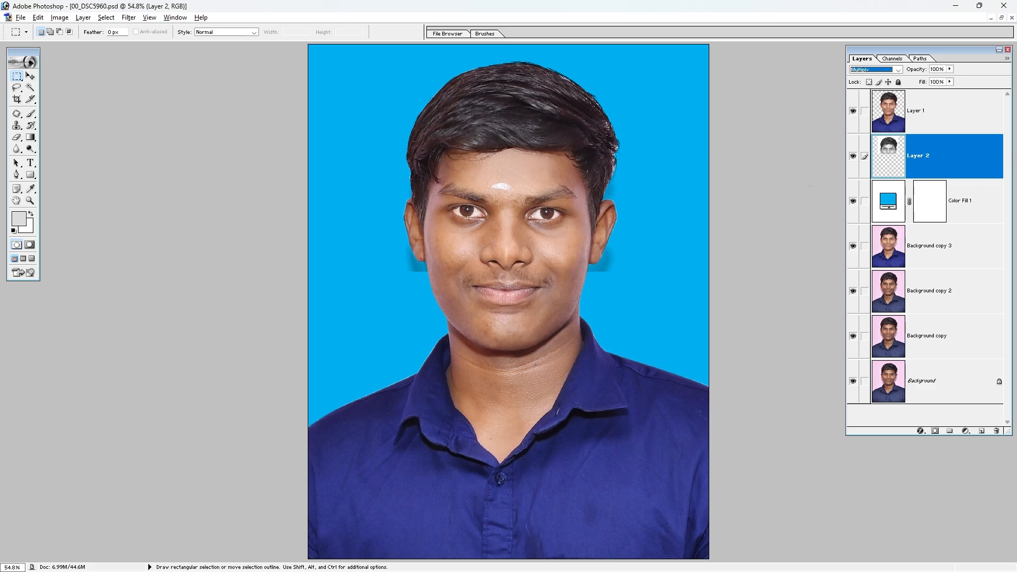
key("ctrl+z")
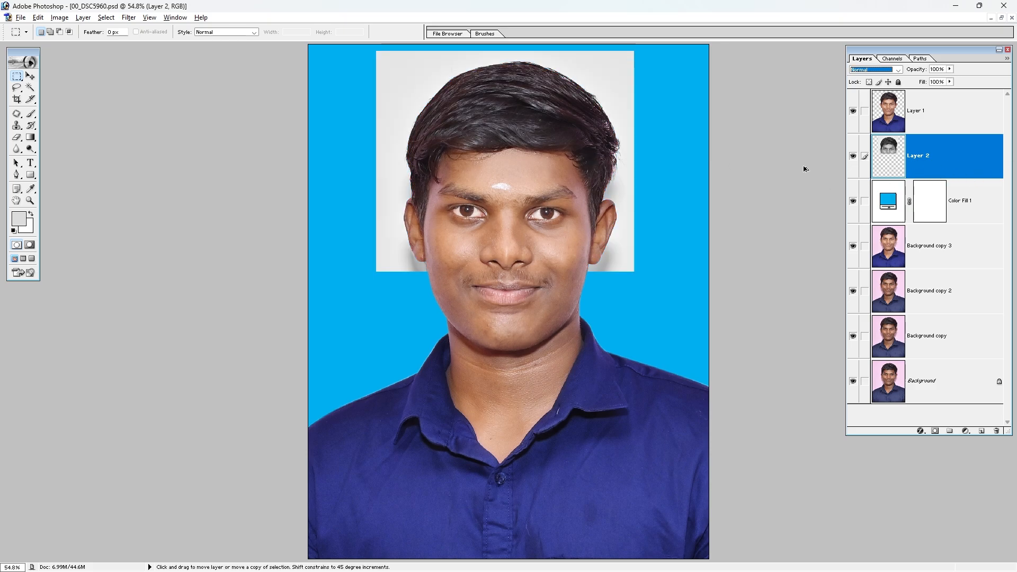
key("ctrl+alt+z")
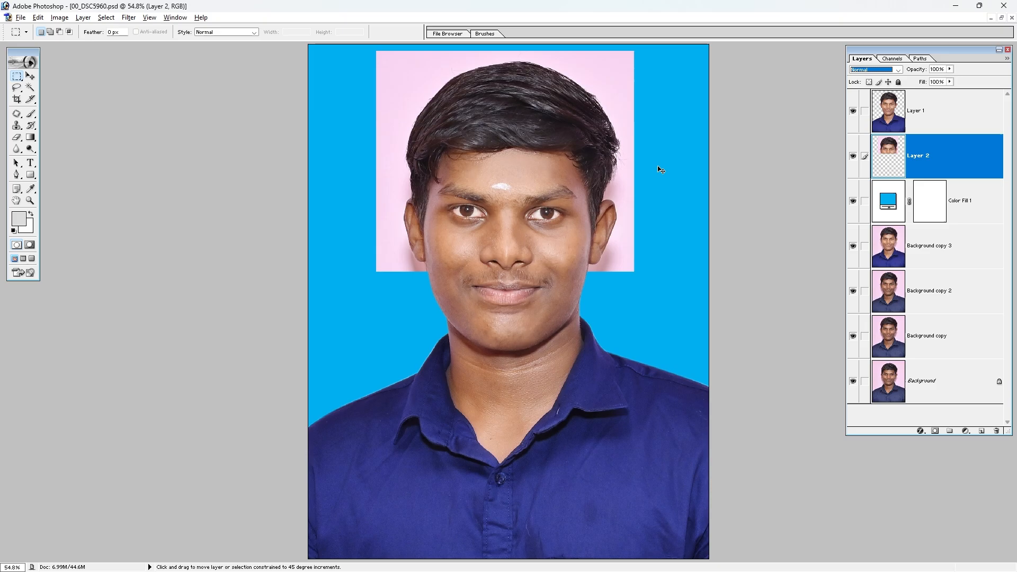
key("ctrl+z")
Whiten Layer 2's backdrop by setting the Curves white point beside the hair above the right-hand ear, and set its blend mode to Multiply.
key("ctrl+m")
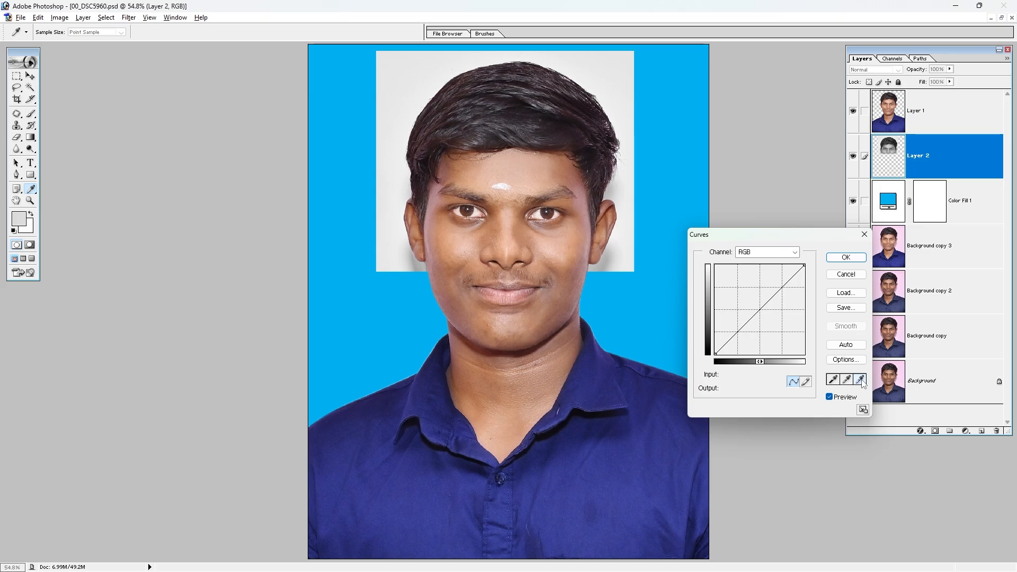
left_click(860, 380)
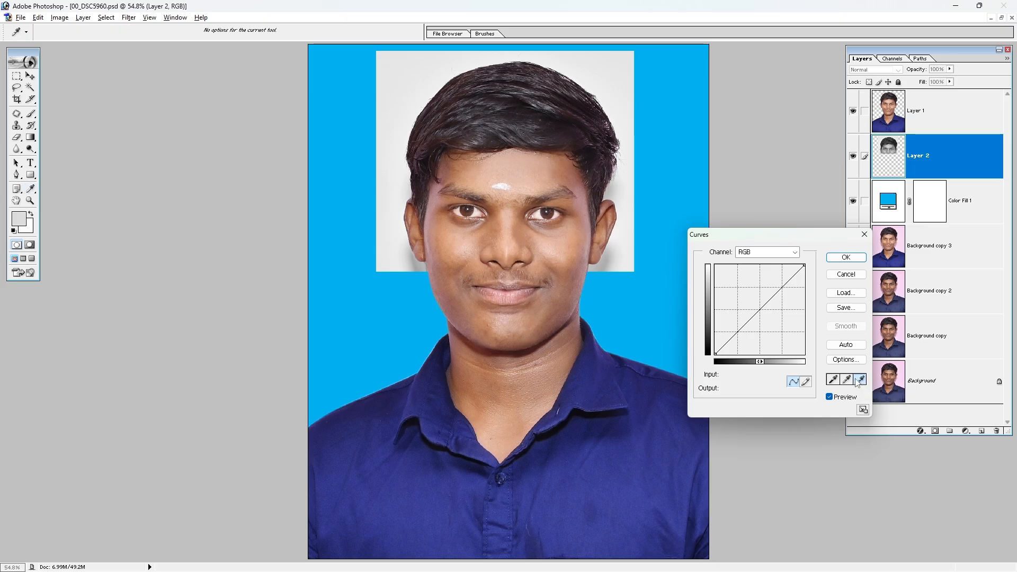
left_click(613, 196)
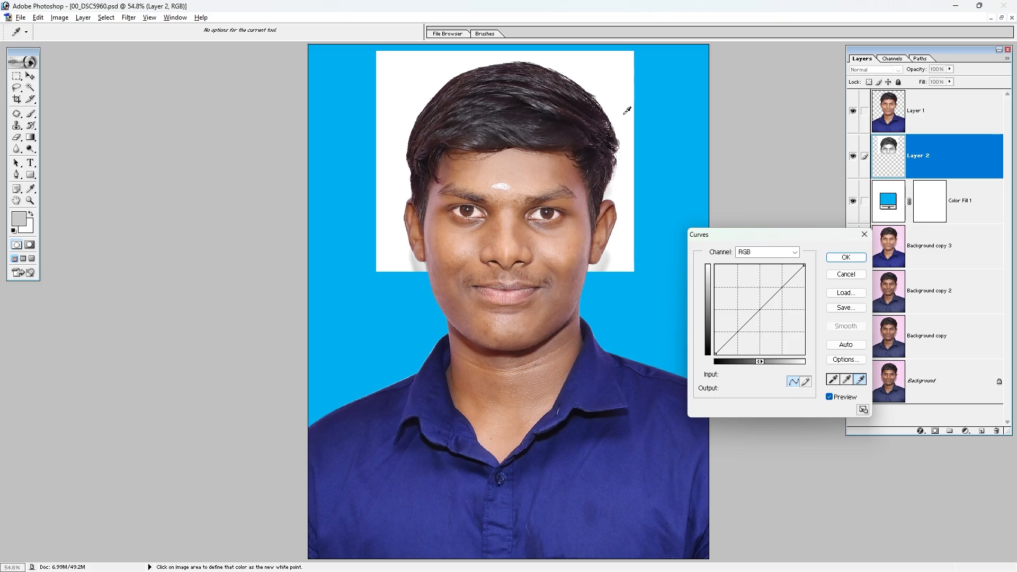
left_click(855, 258)
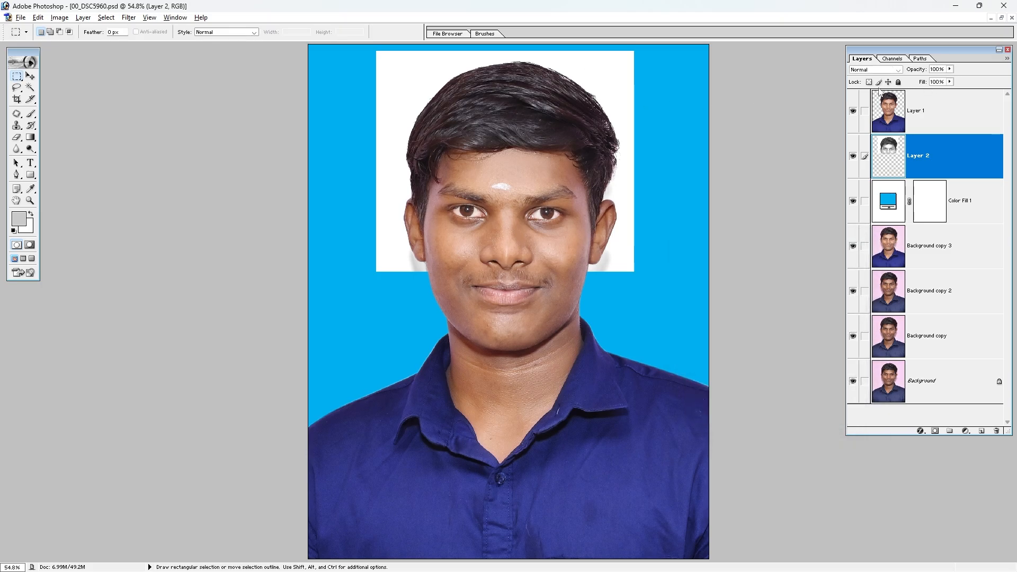
left_click(880, 70)
left_click(877, 104)
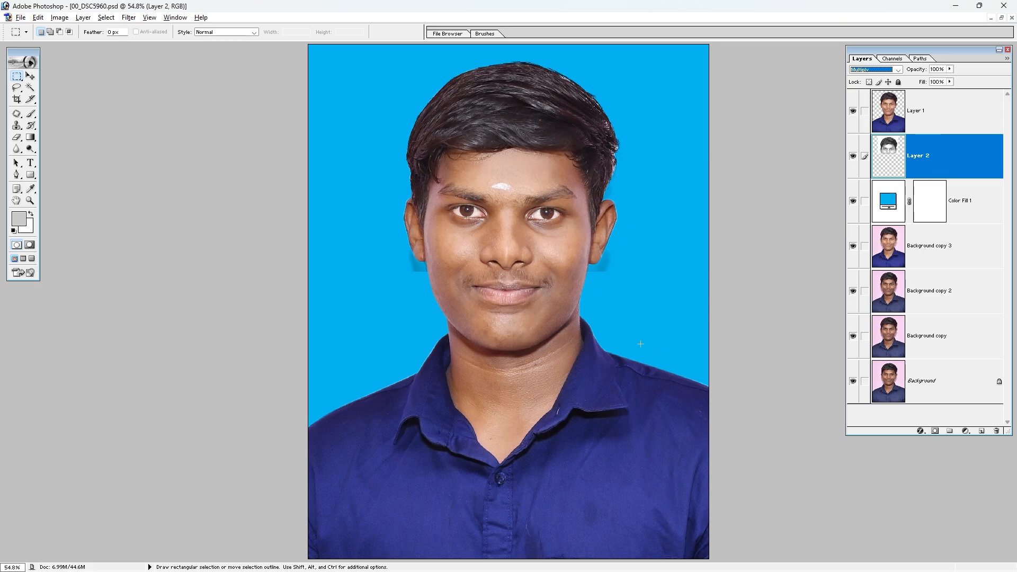
Erase the leftover shadow patches beside both ears on Layer 2.
left_click(17, 137)
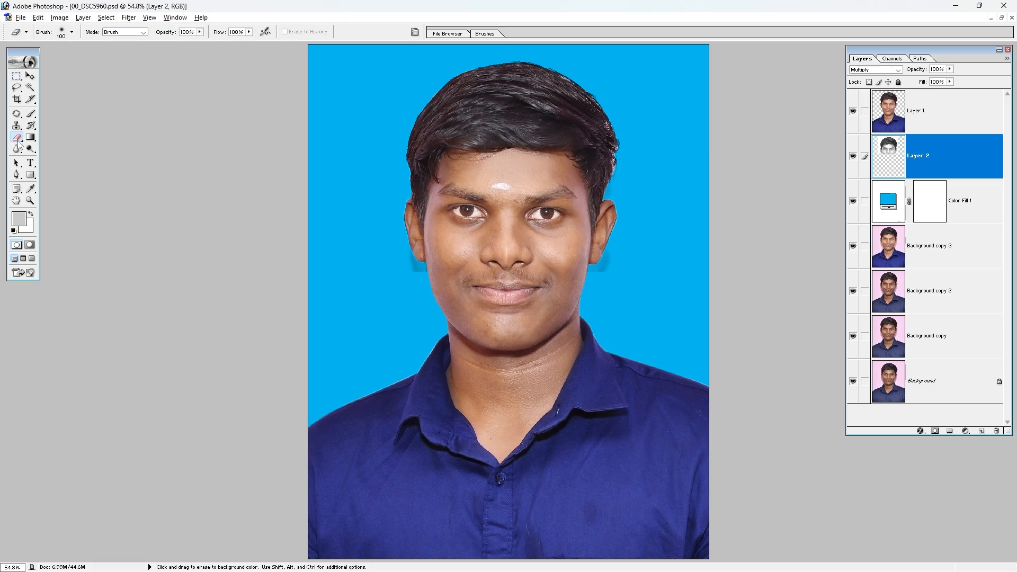
mouse_move(621, 279)
left_mouse_down()
mouse_move(610, 261)
mouse_move(592, 276)
left_mouse_up()
left_click_drag(421, 267, 414, 248)
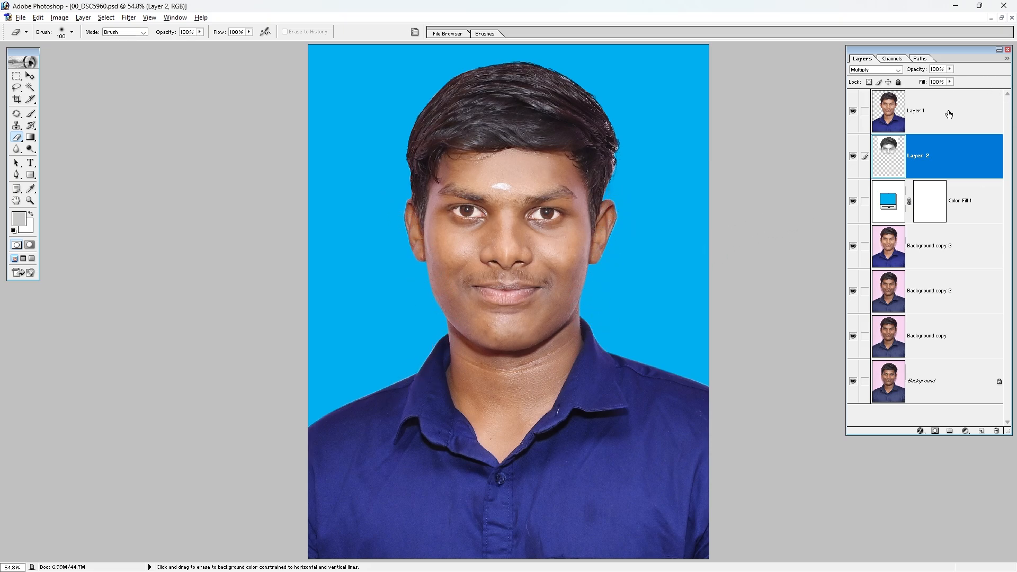
Make Layer 1 active with Layer 2 linked to it, and test moving them over the blue fill, undoing each move.
left_click(881, 116)
key("v")
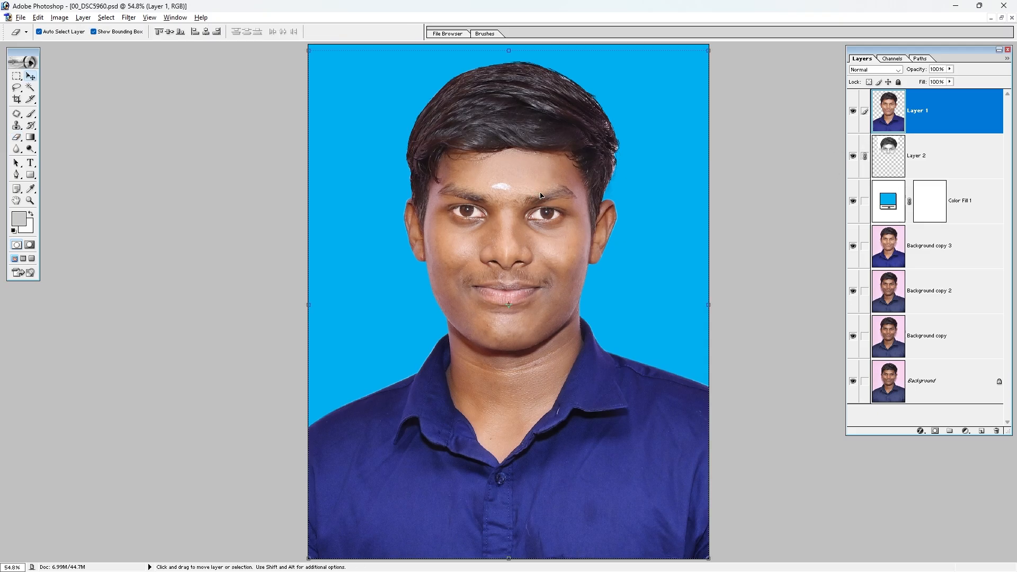
left_click_drag(542, 194, 554, 249)
key("ctrl+z")
left_click_drag(507, 201, 434, 202)
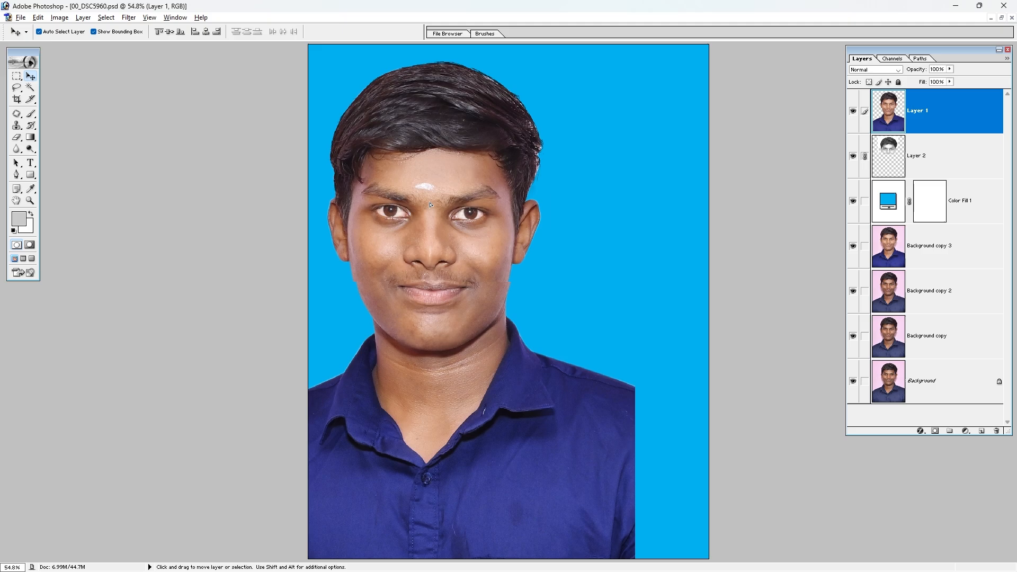
key("ctrl+z")
Erase Layer 1 along the outer hair edge with the 100-pixel Eraser, across the top and down the right-hand side.
key("ctrl+space")
left_click_drag(700, 232, 271, 9)
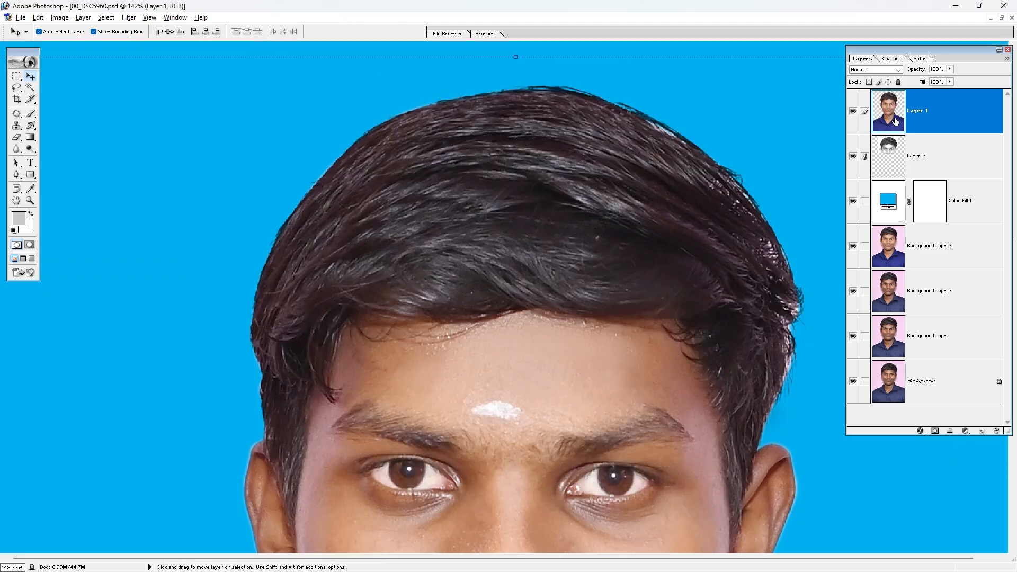
key("e")
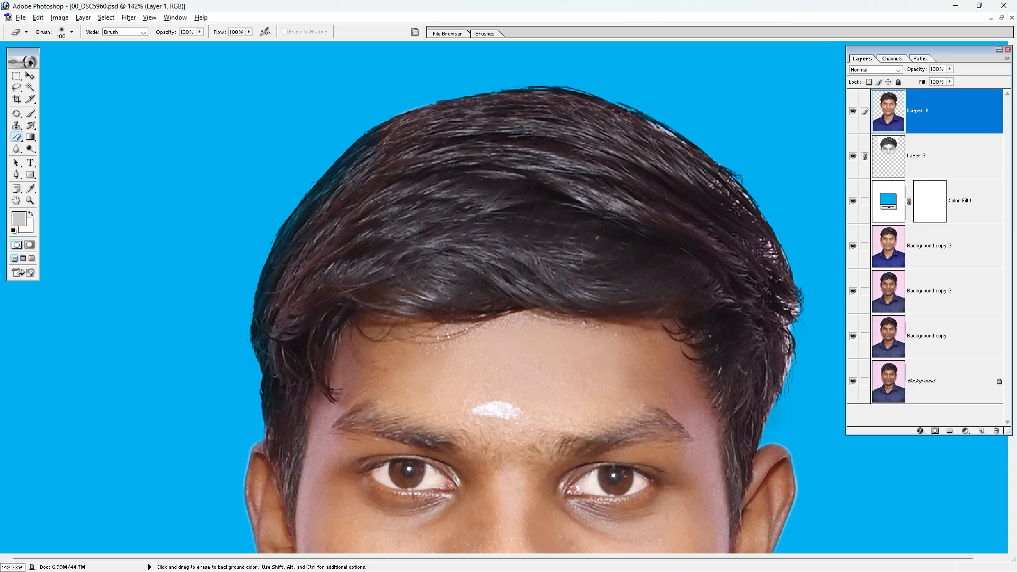
mouse_move(366, 137)
left_mouse_down()
mouse_move(390, 97)
mouse_move(520, 57)
mouse_move(512, 66)
mouse_move(637, 98)
mouse_move(722, 146)
mouse_move(707, 140)
mouse_move(750, 200)
mouse_move(723, 144)
left_mouse_up()
mouse_move(709, 141)
left_mouse_down()
mouse_move(769, 243)
mouse_move(783, 315)
left_mouse_up()
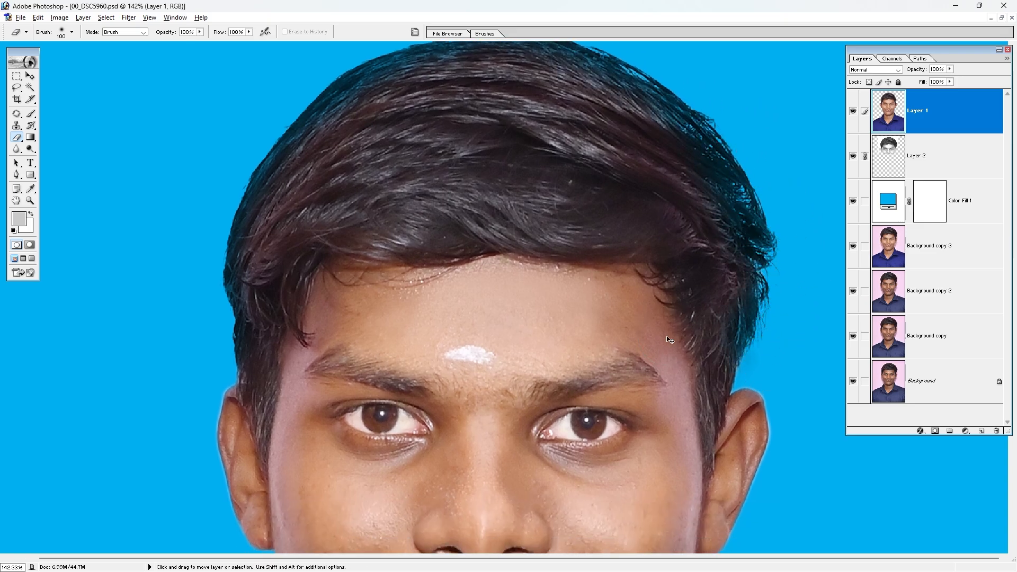
Select the hair on Layer 1 with a freehand Lasso outline following the hairline and feather the selection by 15.
key("ctrl+0")
key("l")
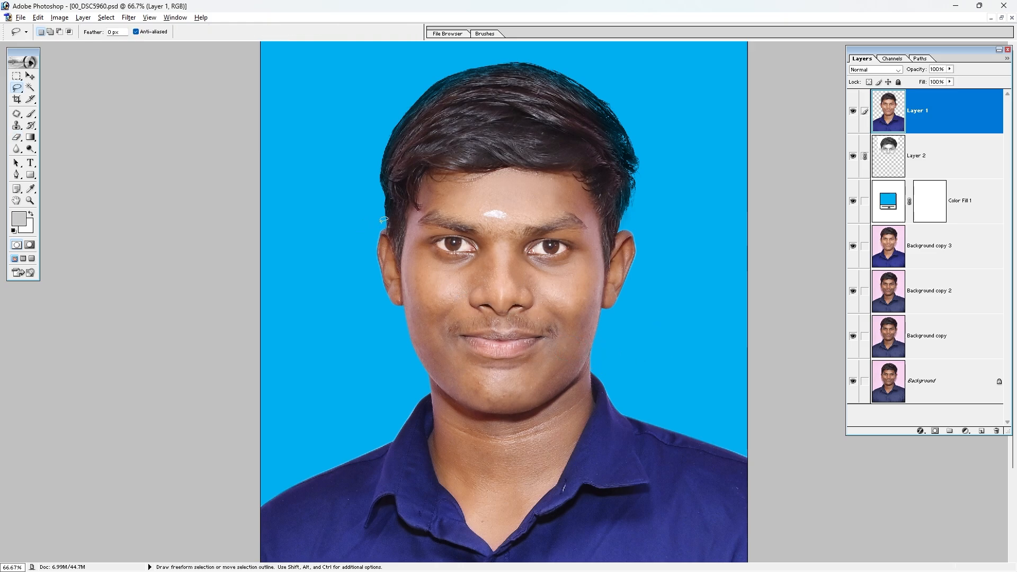
mouse_move(404, 246)
left_mouse_down()
mouse_move(422, 194)
mouse_move(454, 171)
mouse_move(553, 166)
left_mouse_up()
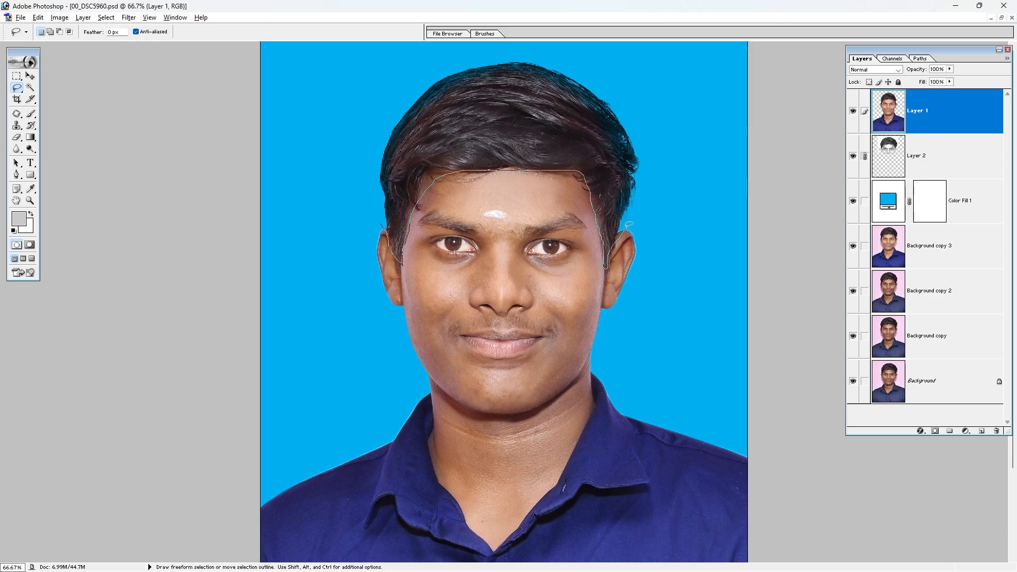
mouse_move(629, 226)
left_mouse_down()
mouse_move(663, 109)
mouse_move(290, 130)
mouse_move(386, 228)
left_mouse_up()
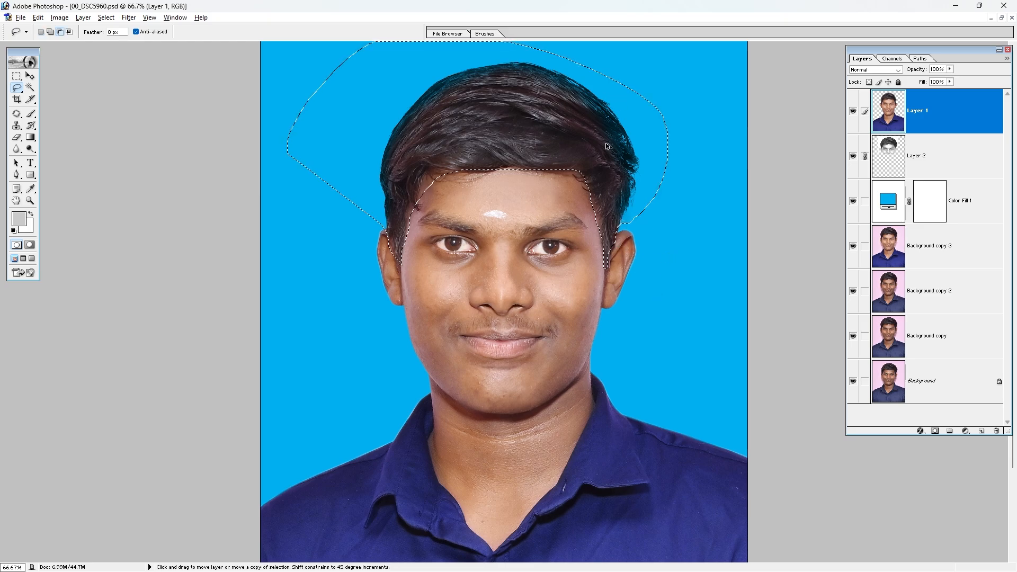
right_click(484, 123)
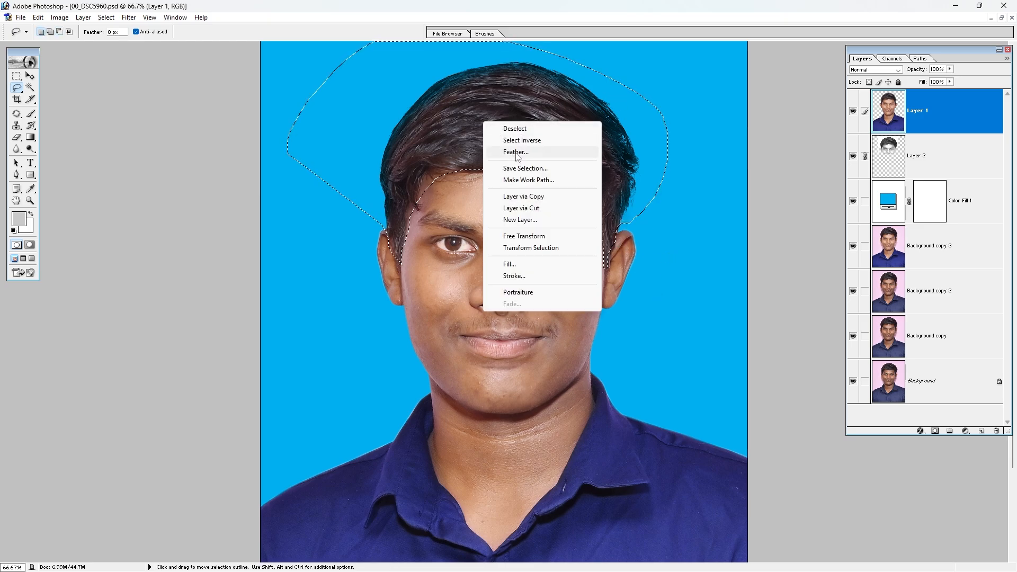
left_click(517, 153)
type("15")
left_click(550, 279)
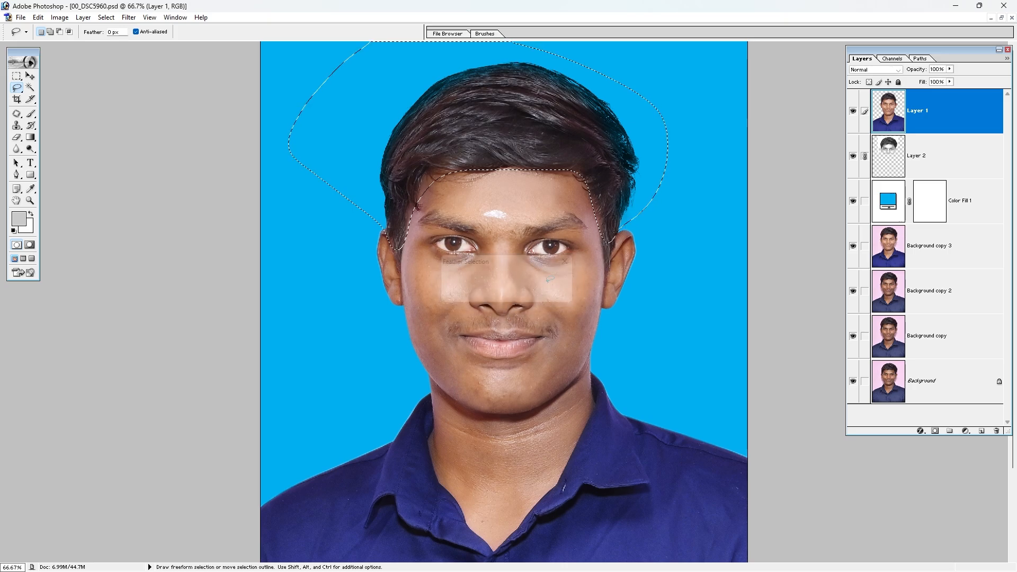
Darken the selected hair with Curves, setting the RGB point to input 137 and output 108.
key("ctrl+m")
left_click_drag(759, 310, 766, 318)
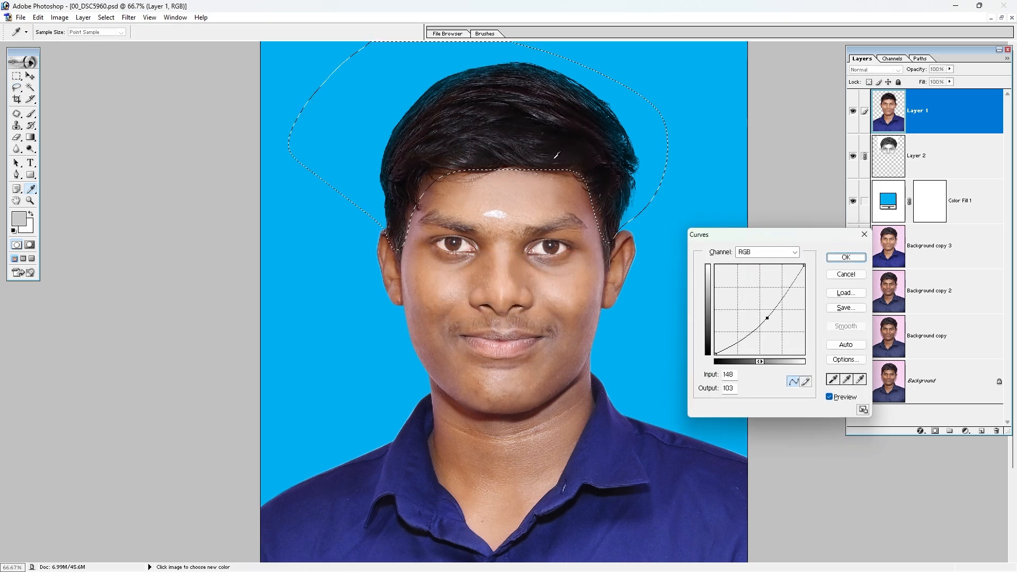
left_click_drag(767, 317, 763, 316)
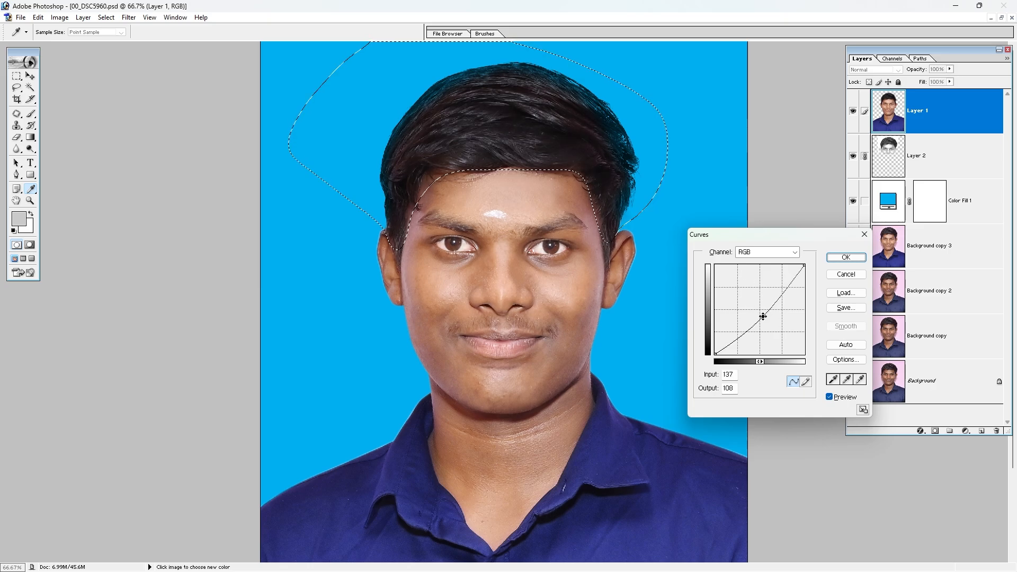
Cool the hair's tint through the individual Curves colour channels, setting the Blue point to input 117 and output 139, and apply the adjustment.
left_click(752, 252)
left_click(753, 272)
mouse_move(759, 310)
left_mouse_down()
mouse_move(765, 301)
mouse_move(769, 309)
mouse_move(763, 297)
mouse_move(757, 306)
left_mouse_up()
left_click(753, 252)
left_click(753, 282)
left_click(767, 252)
left_click(752, 291)
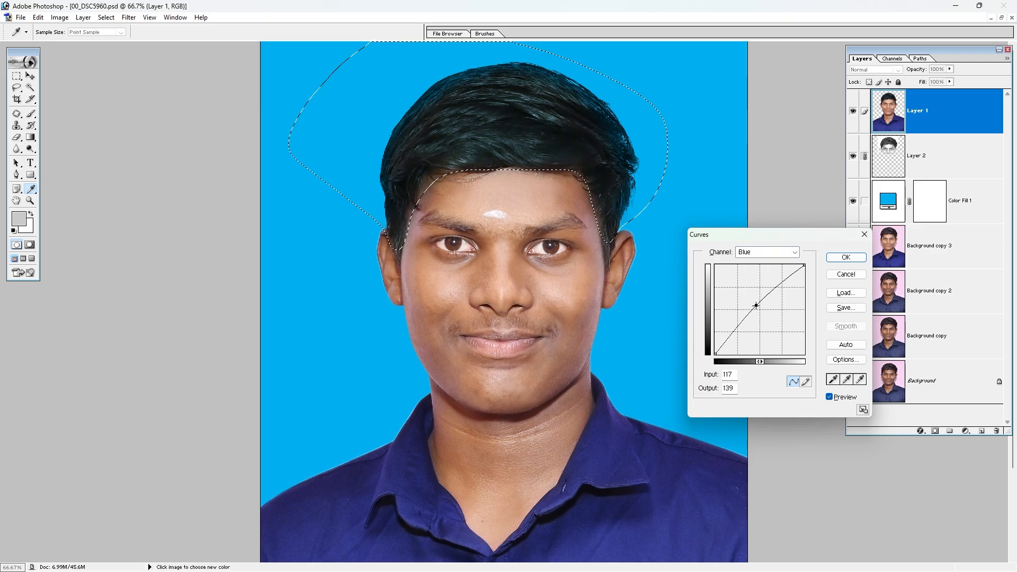
left_click(847, 258)
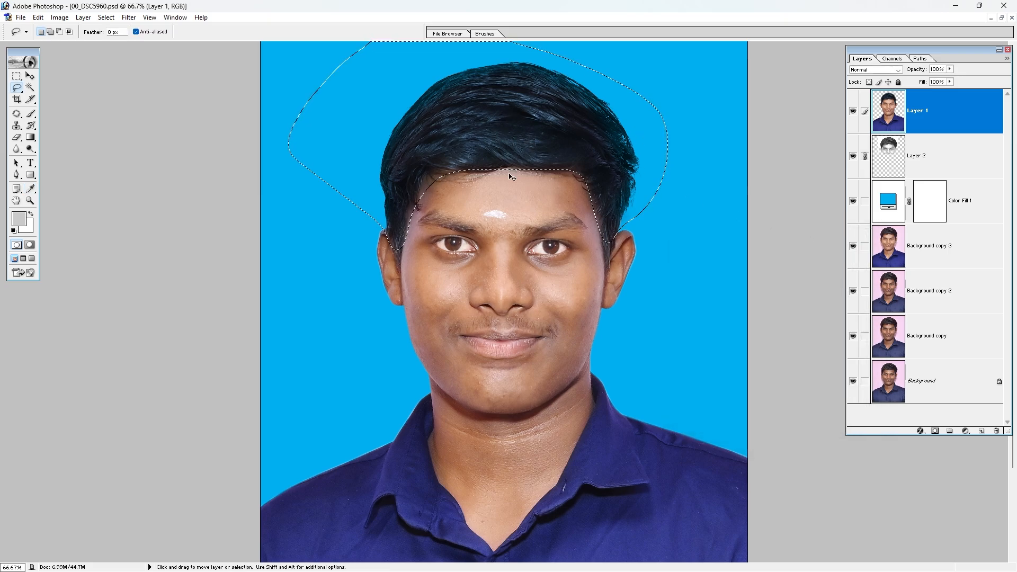
Reduce the hair's saturation to -19 with Hue/Saturation and keep the hair selection active.
key("ctrl+u")
left_click_drag(525, 213, 738, 236)
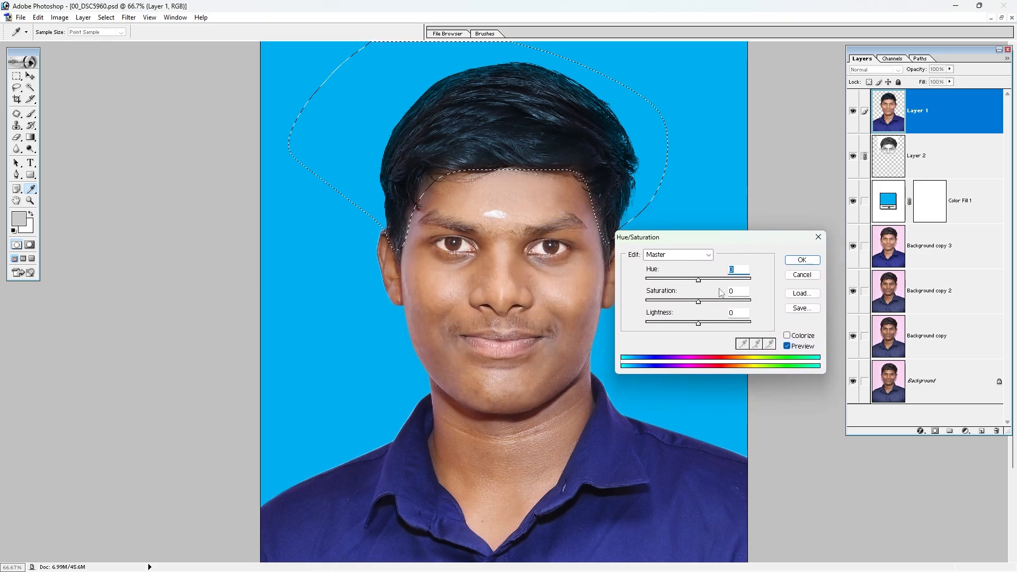
left_click_drag(692, 307, 692, 306)
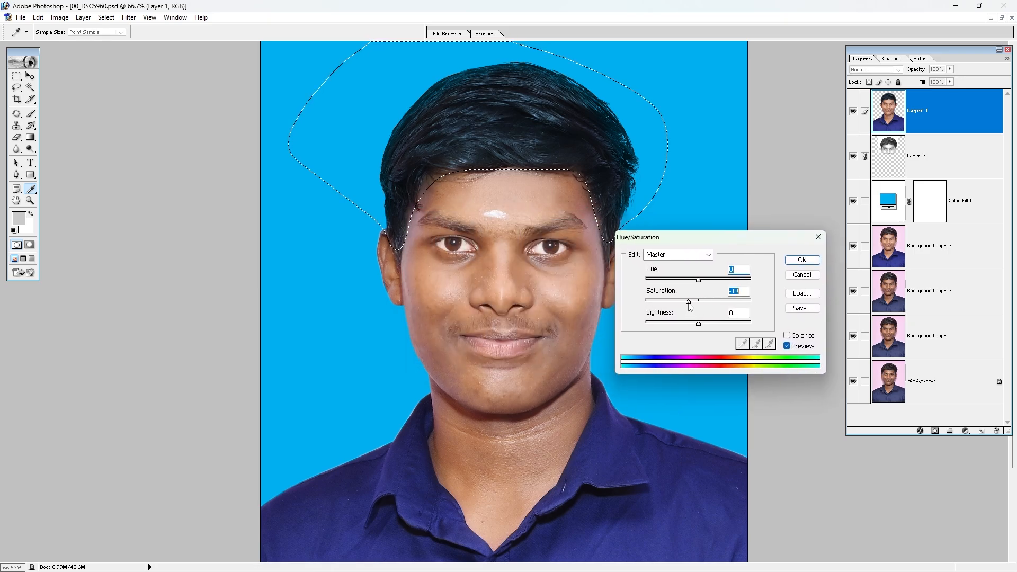
left_click(801, 260)
key("l")
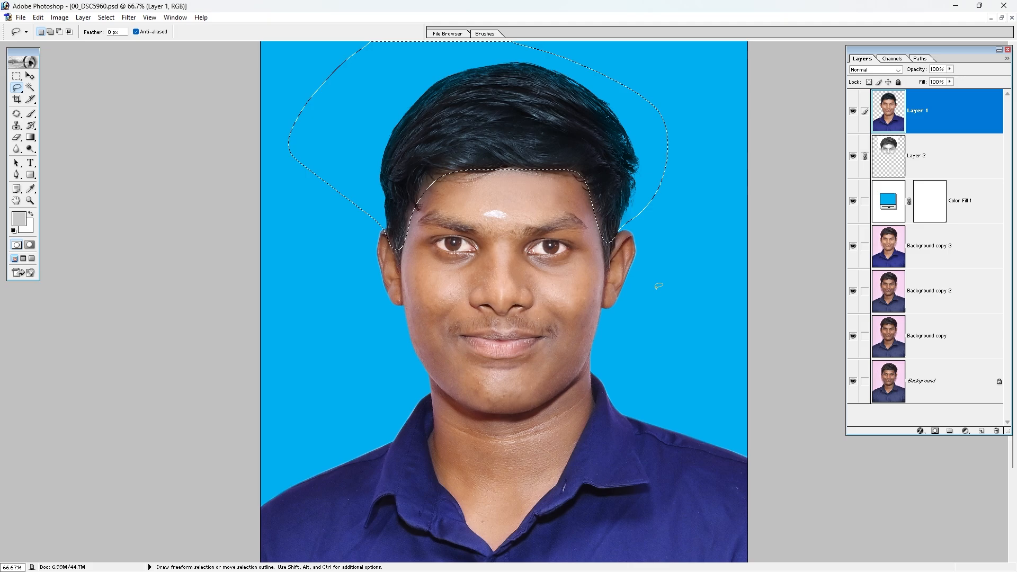
key("ctrl+d")
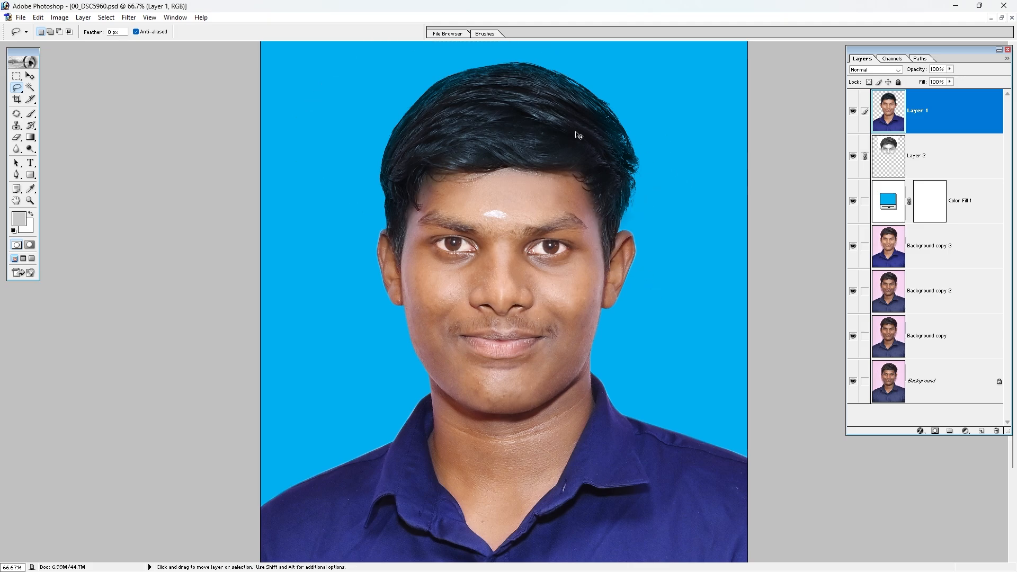
key("ctrl+z")
Darken the hair further with an RGB Curves point at input 145 and output 122, and clear the selection.
key("ctrl+m")
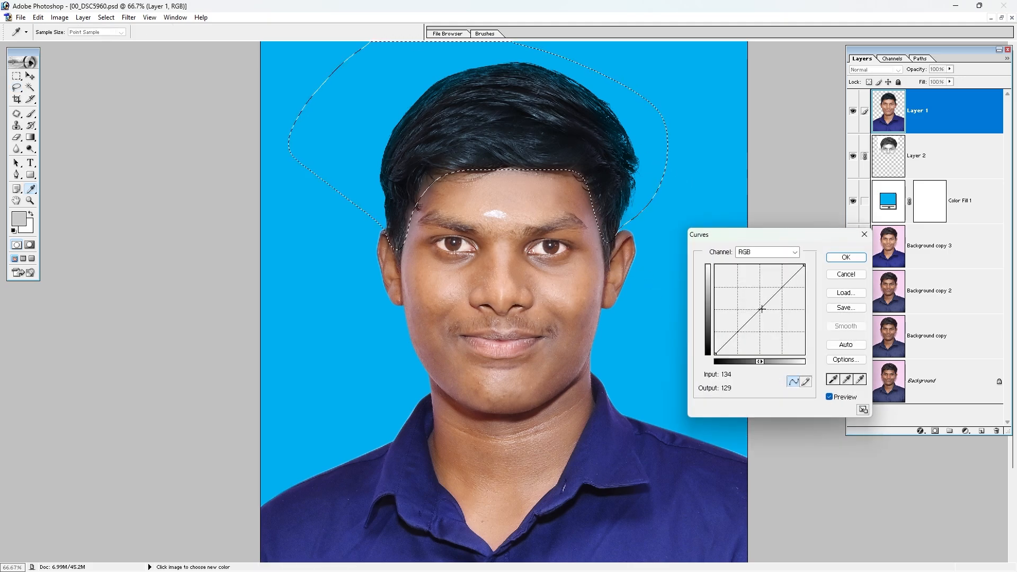
left_click_drag(763, 306, 764, 311)
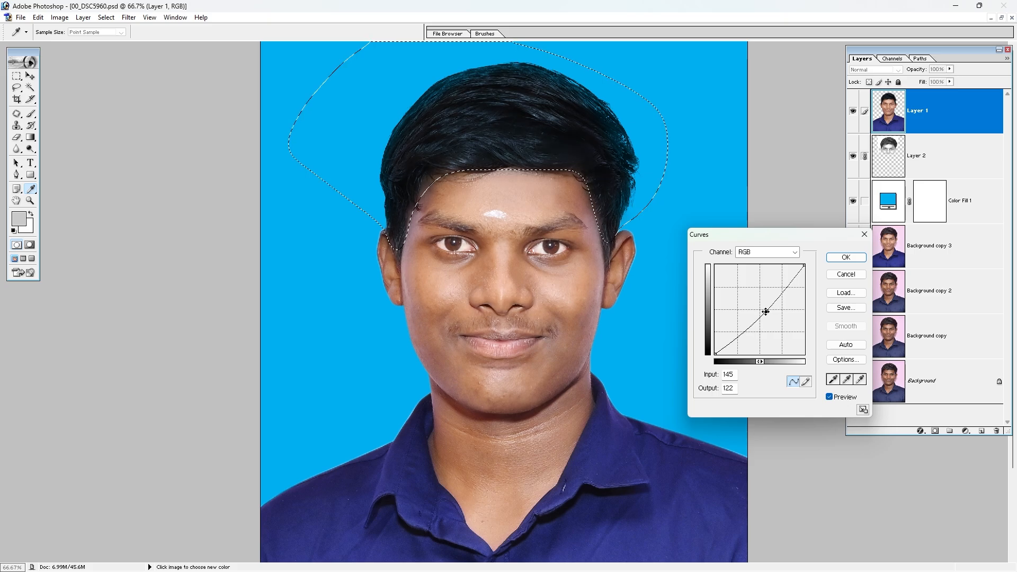
left_click(842, 258)
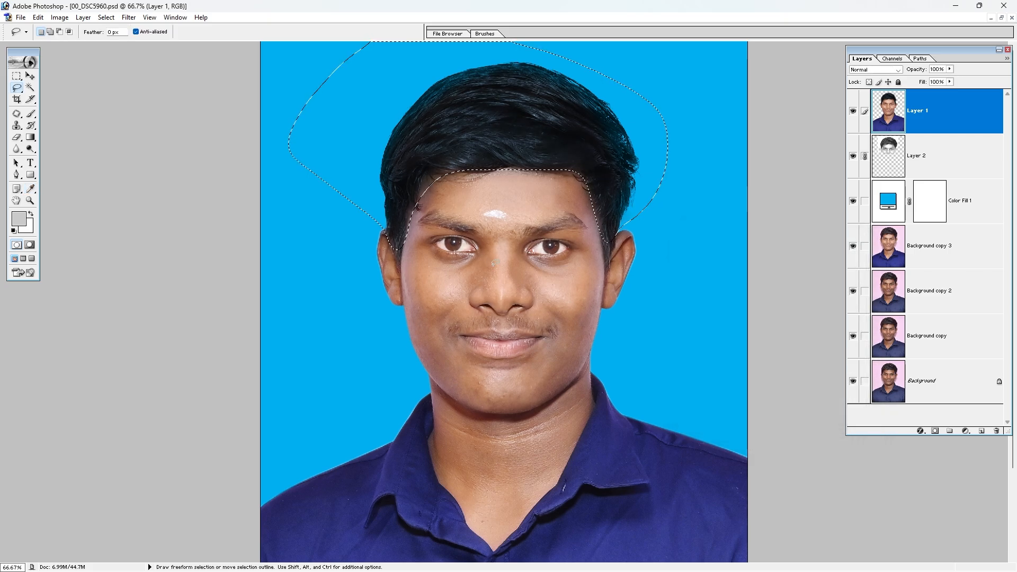
key("ctrl+d")
Lasso the face from the mid-forehead to below the lips and choose Blacks as the colour range in Selective Color.
mouse_move(622, 334)
left_mouse_down()
mouse_move(560, 361)
mouse_move(462, 374)
mouse_move(423, 354)
mouse_move(400, 245)
left_mouse_up()
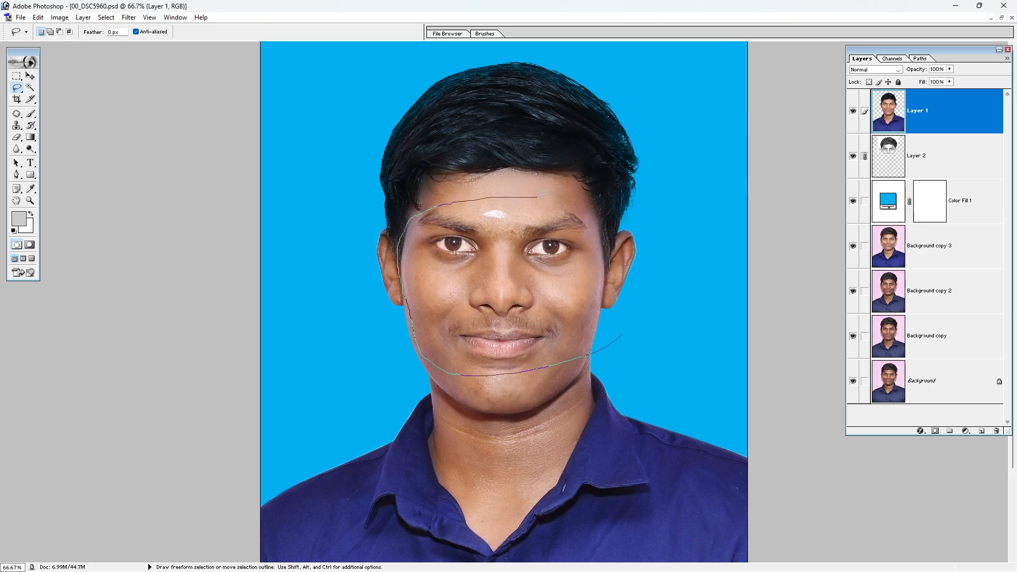
left_click_drag(622, 314, 621, 318)
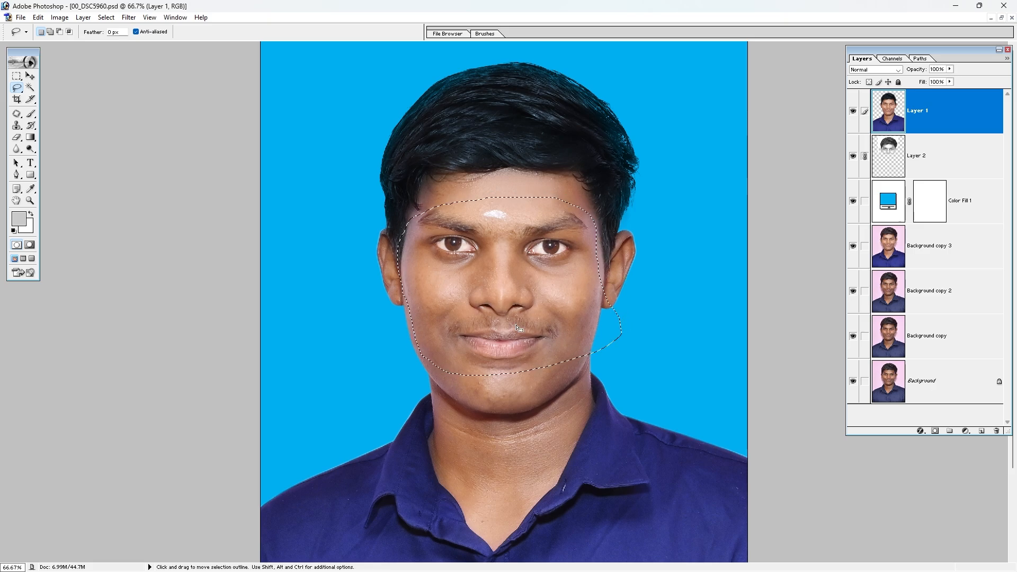
left_click(60, 18)
mouse_move(91, 49)
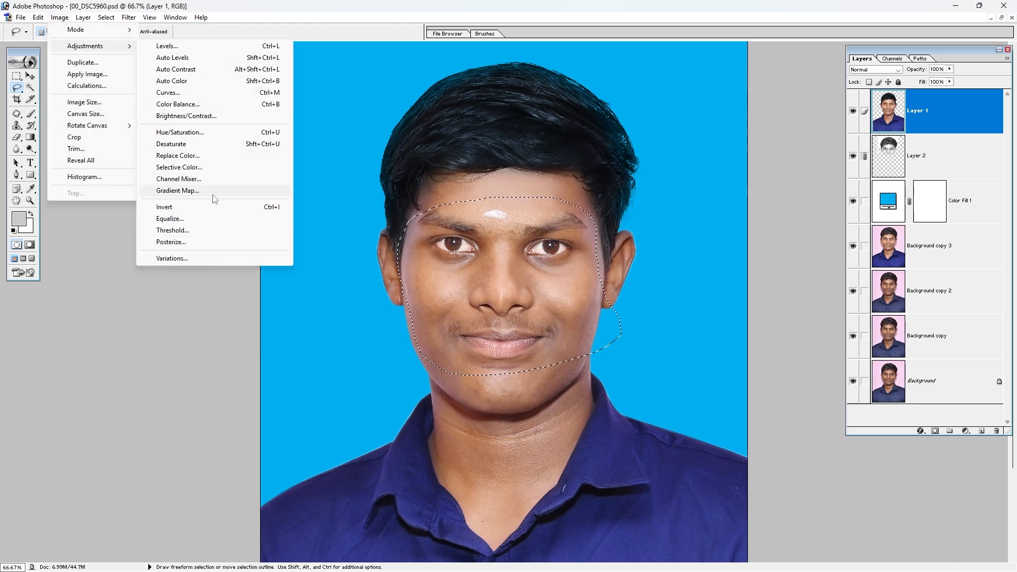
left_click(206, 168)
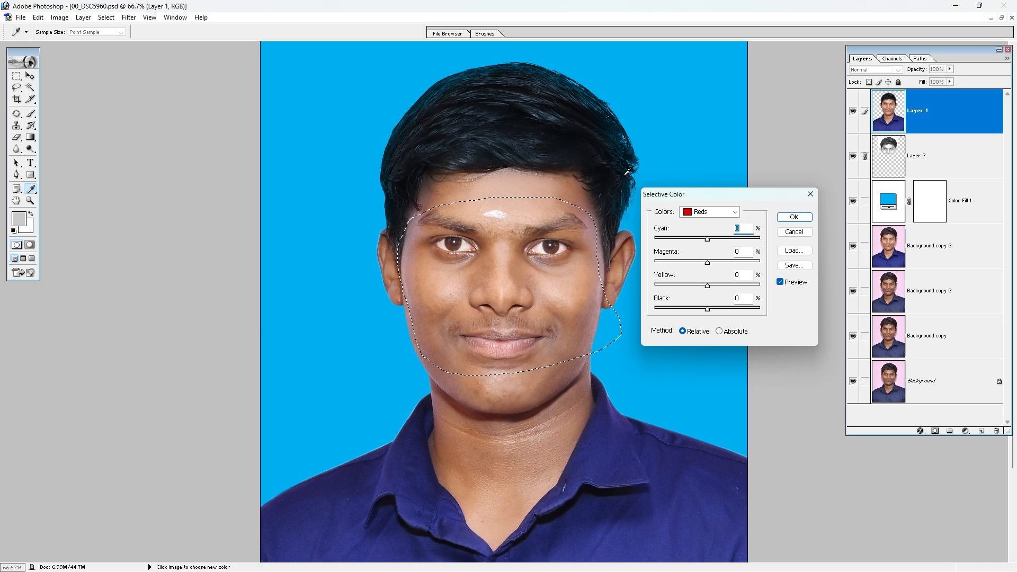
left_click(716, 212)
left_click(697, 291)
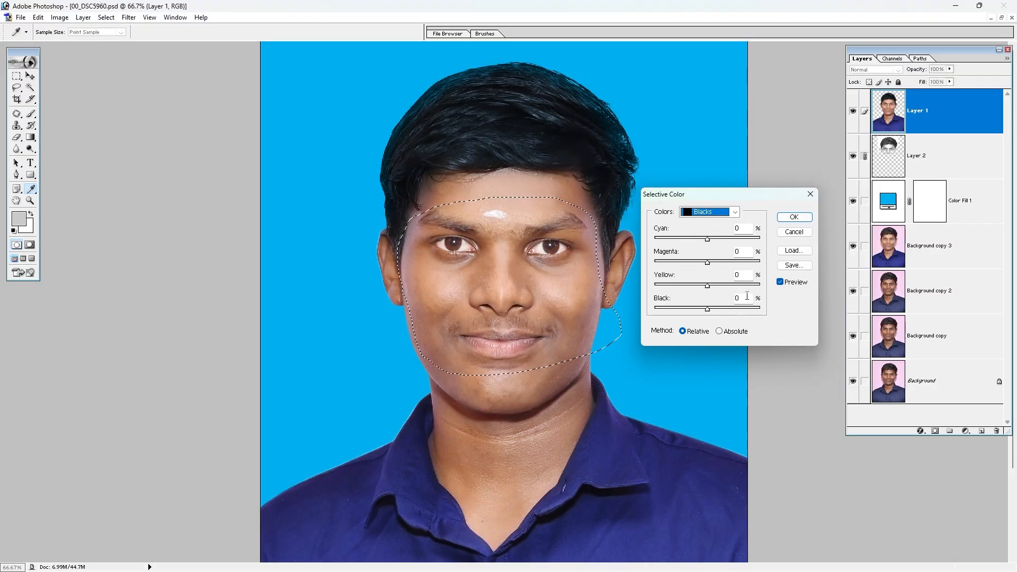
Slightly raise the Black amount for the selected face's Blacks, apply Selective Color and clear the selection.
left_click(748, 297)
key("Up")
key("Up")
key("Up")
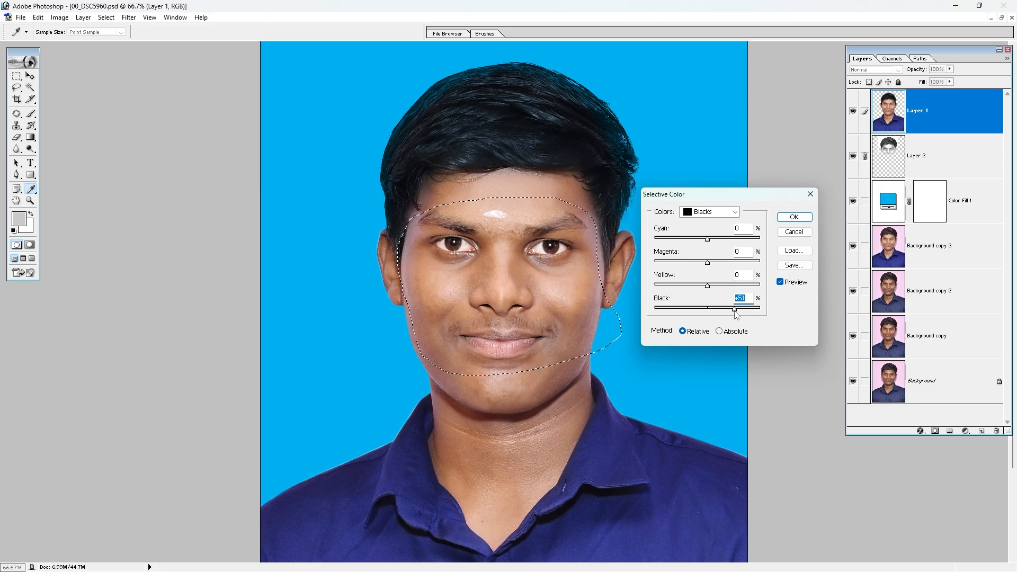
left_click_drag(716, 312, 719, 311)
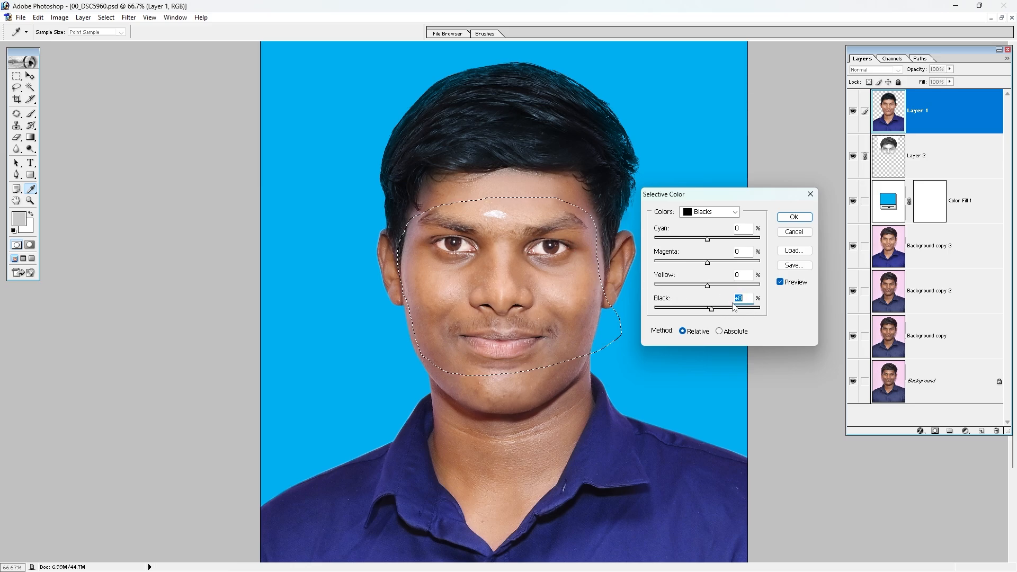
left_click(794, 217)
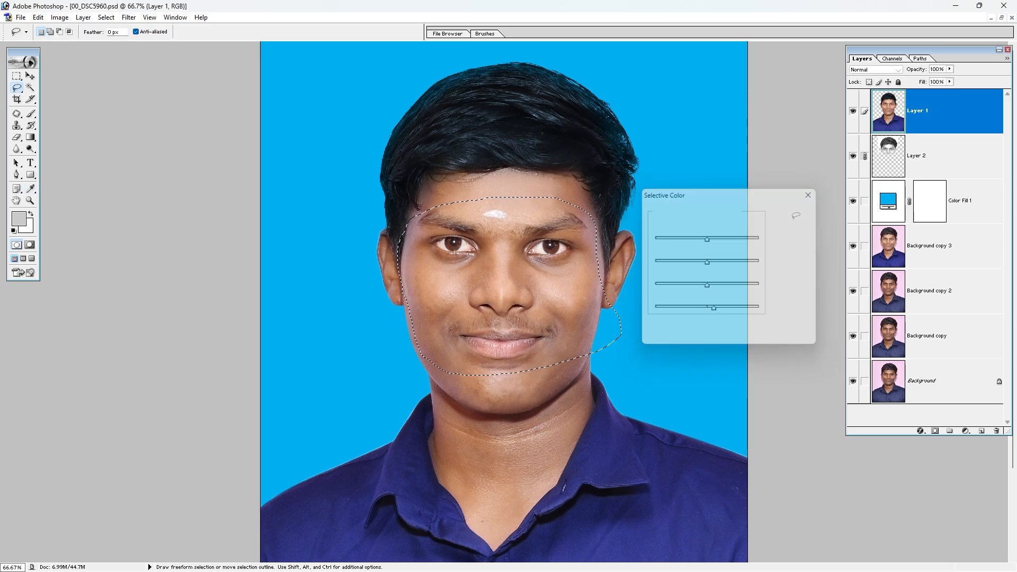
left_click_drag(656, 172, 368, 336)
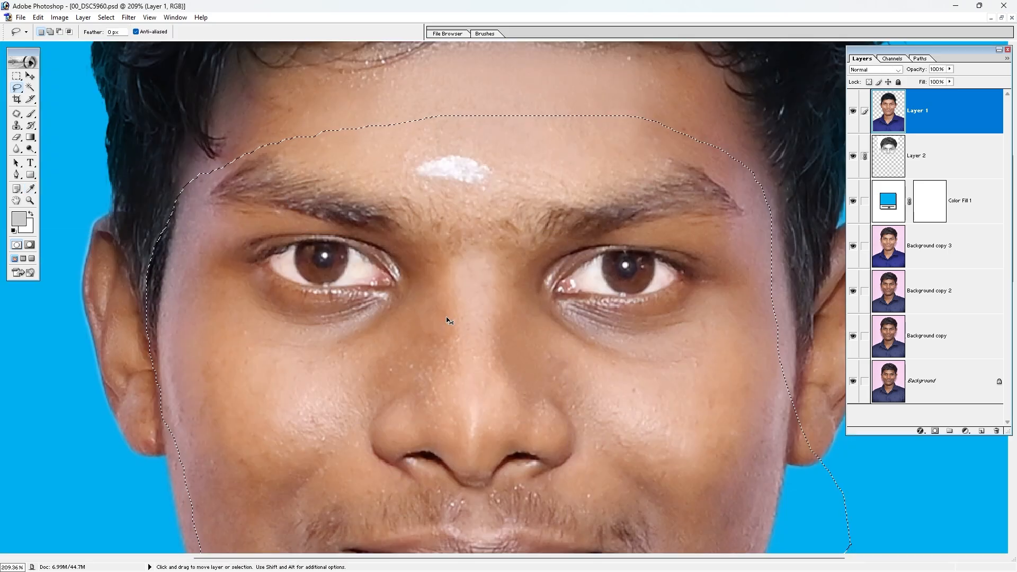
key("ctrl+d")
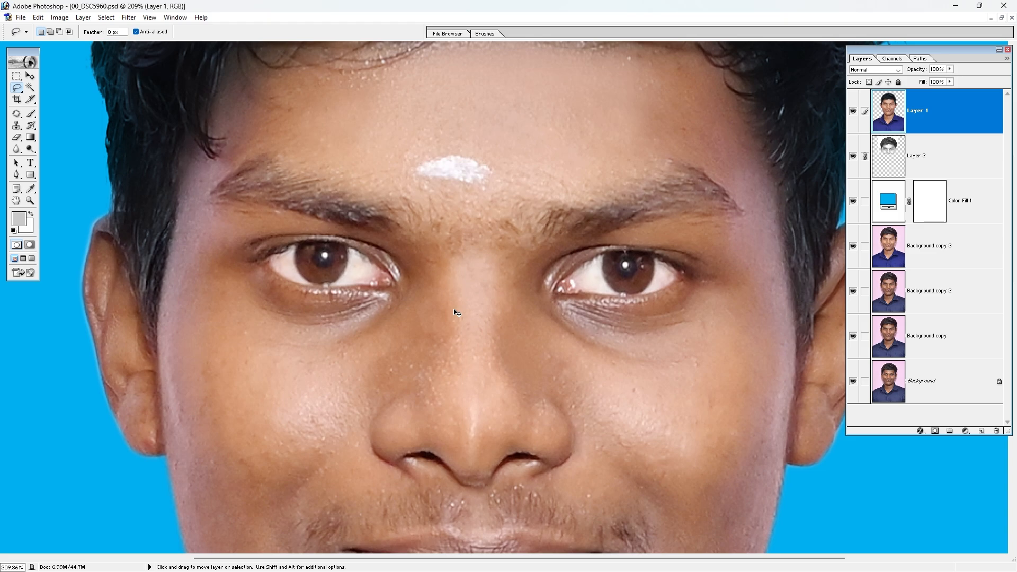
key("ctrl+0")
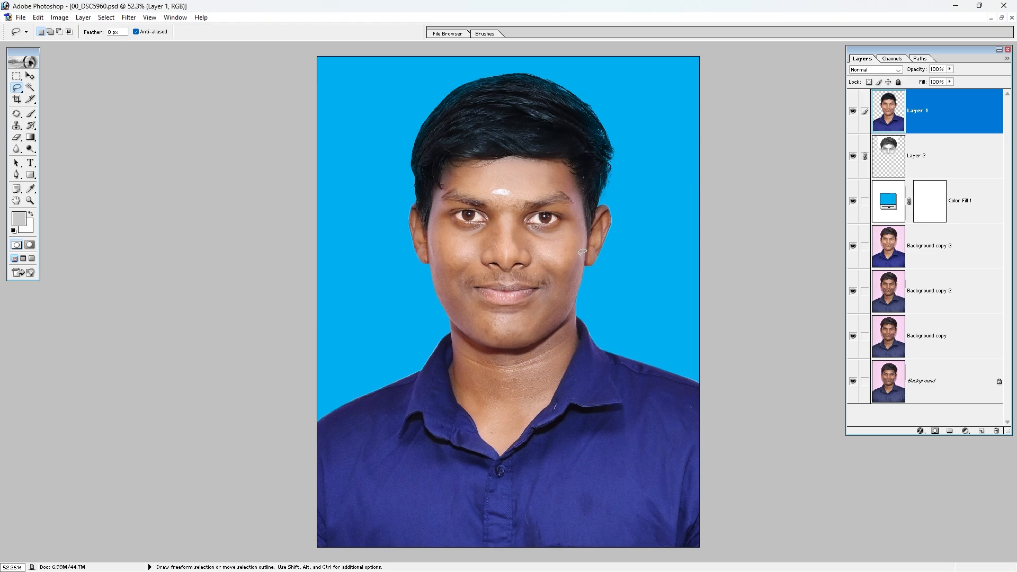
Make Layer 1 the active layer and open Imagenomic's Portraiture filter for it.
key("v")
right_click(503, 222)
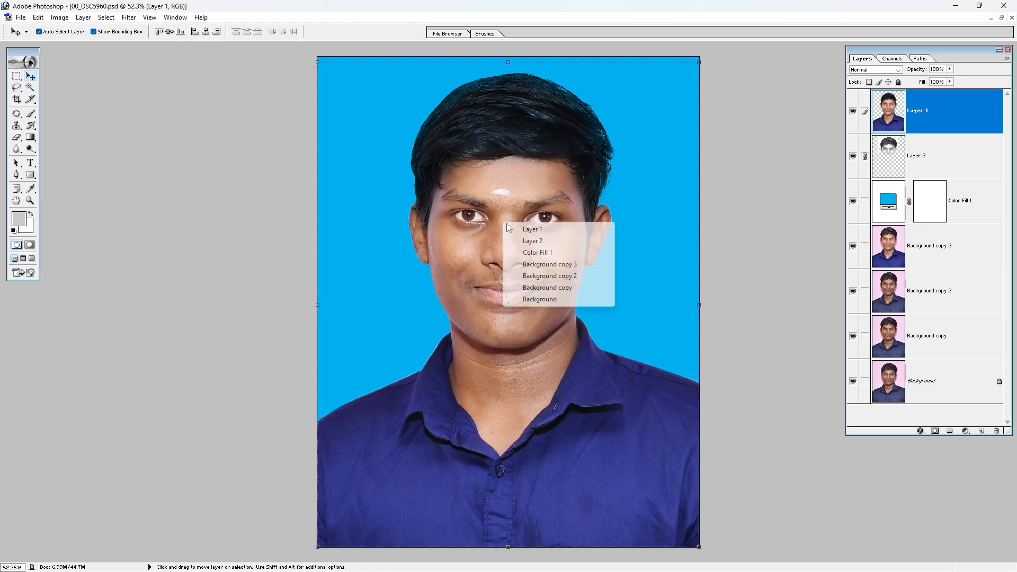
left_click(516, 227)
left_click(125, 17)
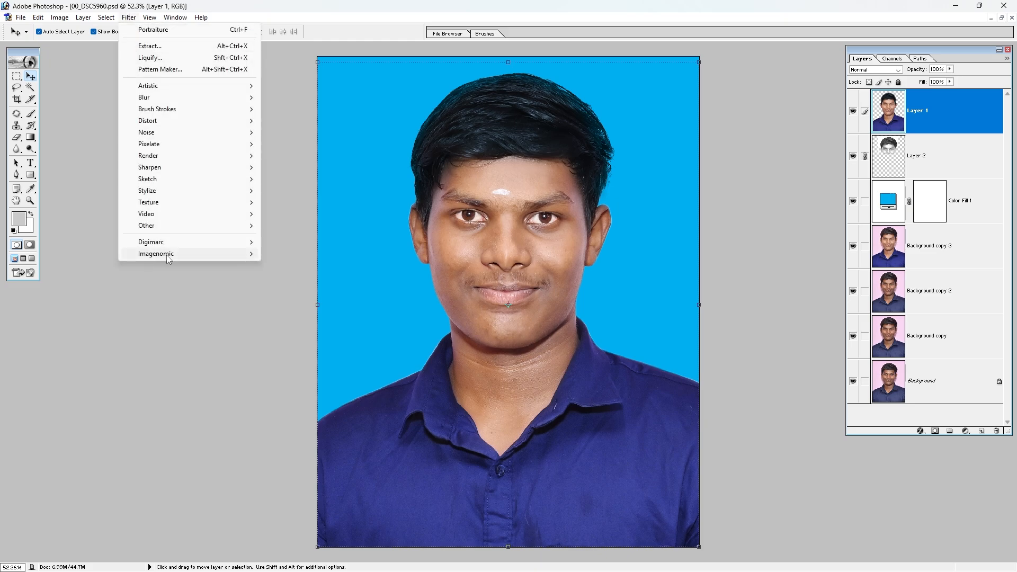
mouse_move(171, 258)
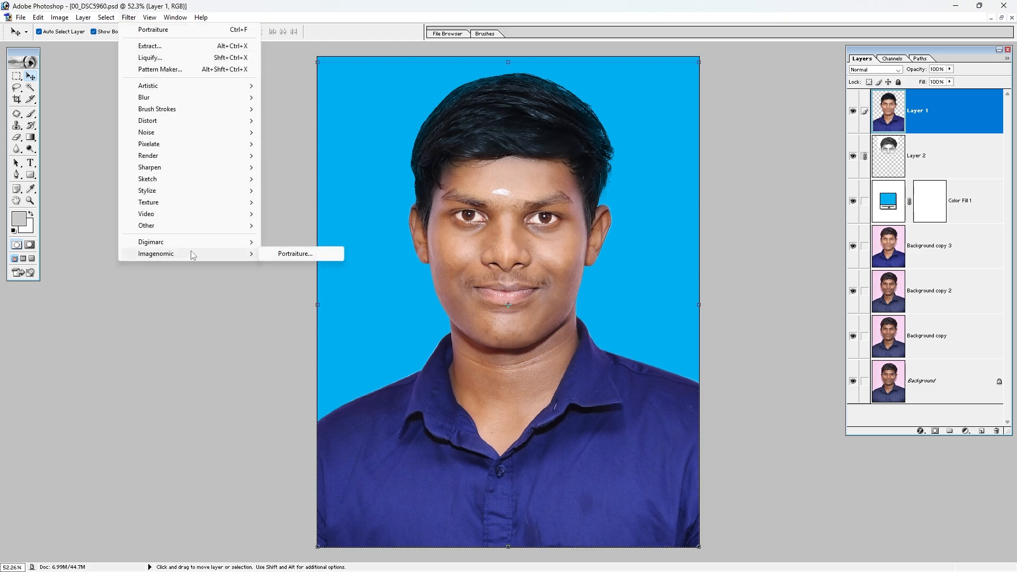
mouse_move(196, 248)
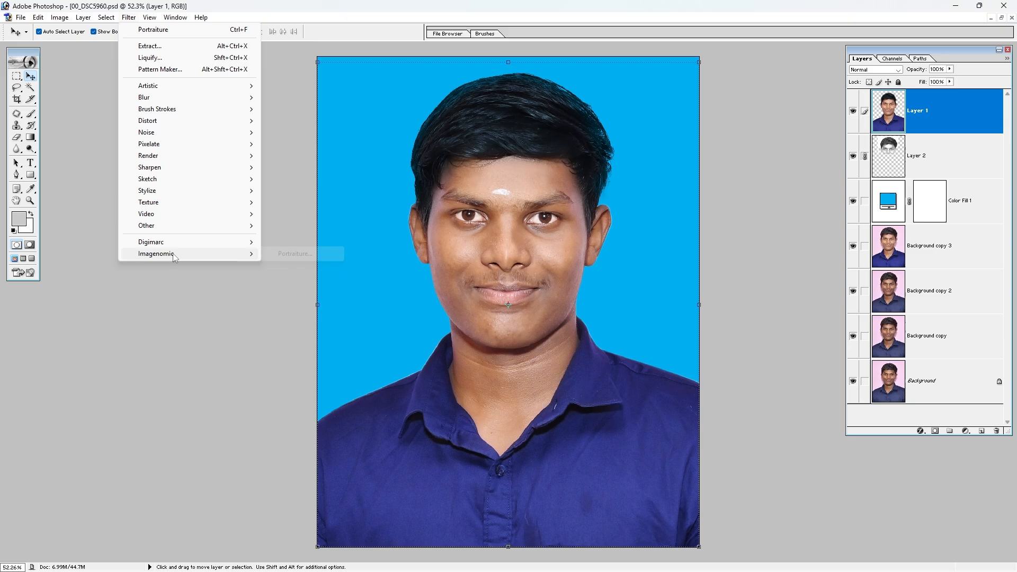
left_click(269, 255)
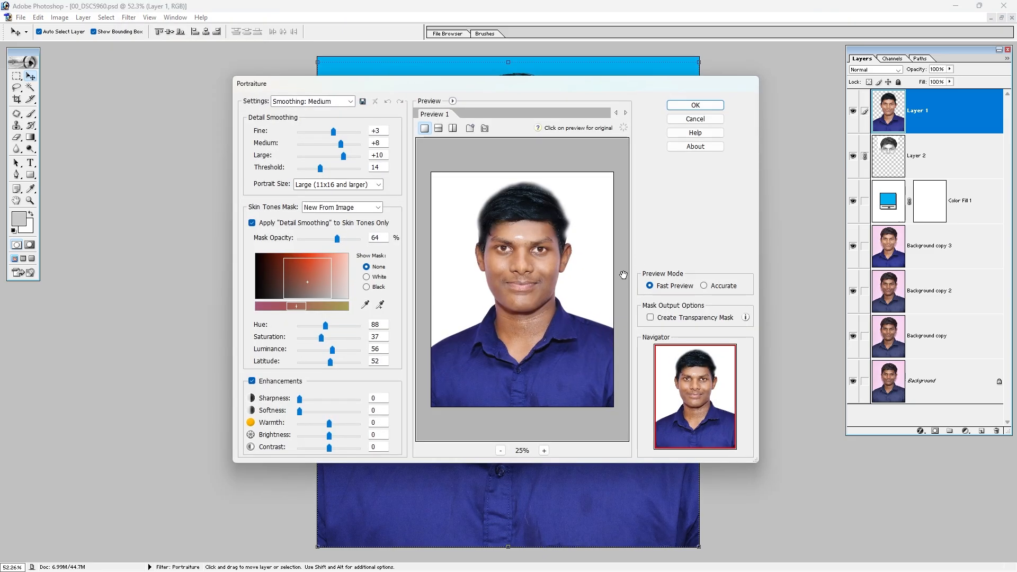
Set Portraiture's skin tones mask opacity to 50% while viewing the face at 100%.
left_click(545, 451)
left_click_drag(495, 257, 548, 388)
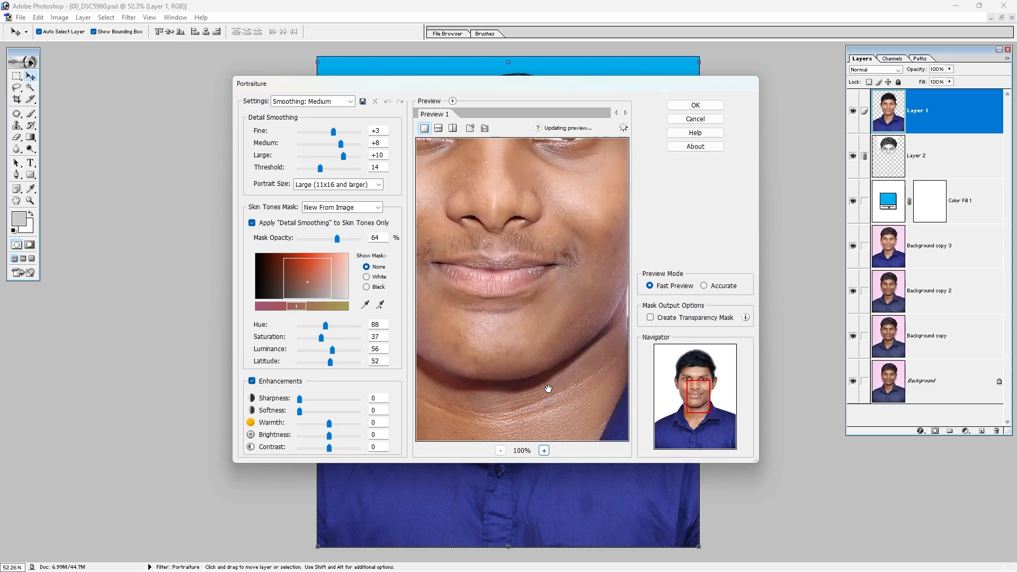
left_click_drag(544, 254, 576, 358)
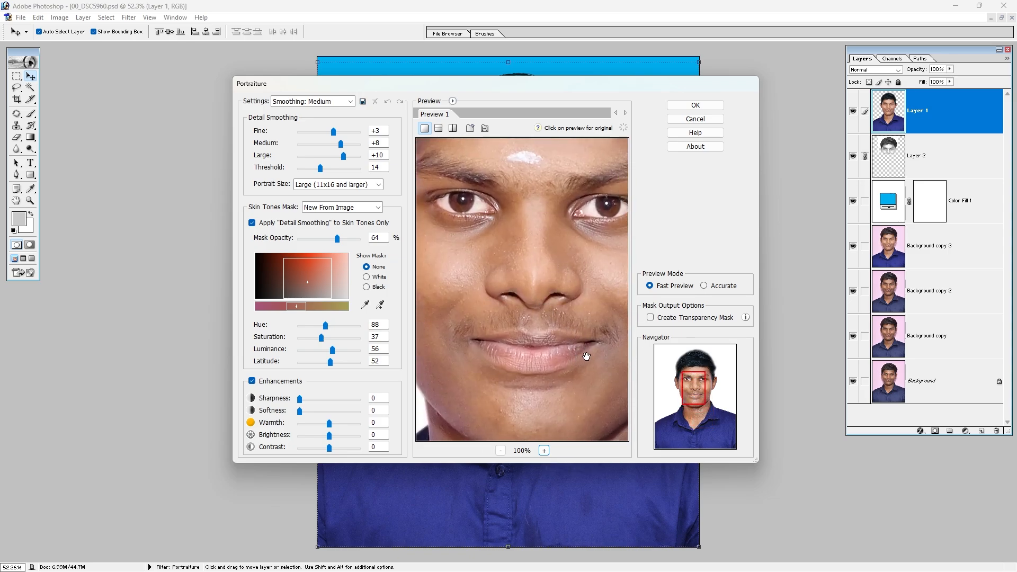
left_click_drag(337, 239, 329, 239)
left_click_drag(558, 346, 572, 321)
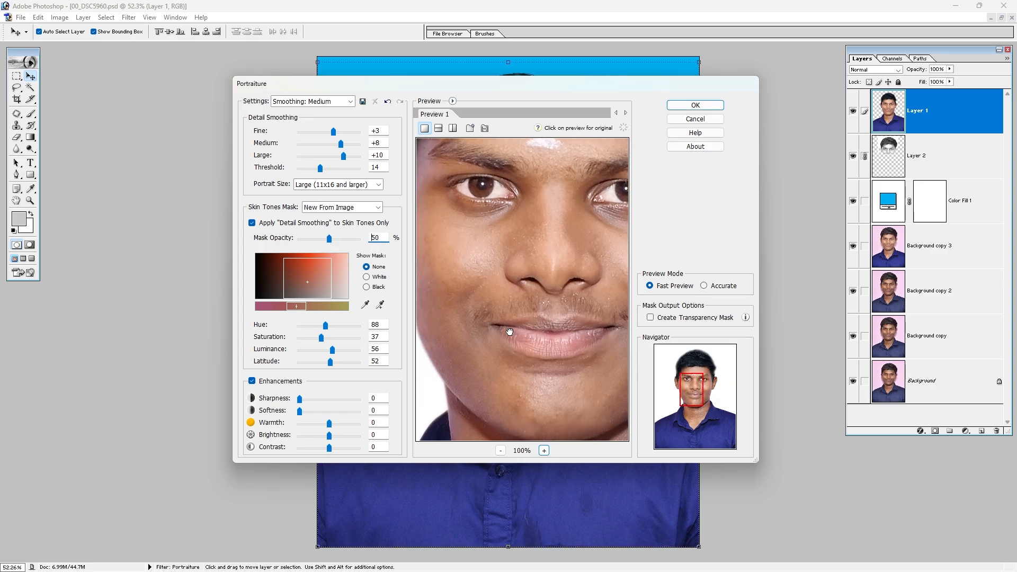
Try Auto Detect as the portrait size, then return it to Large (11x16 and larger).
left_click(322, 185)
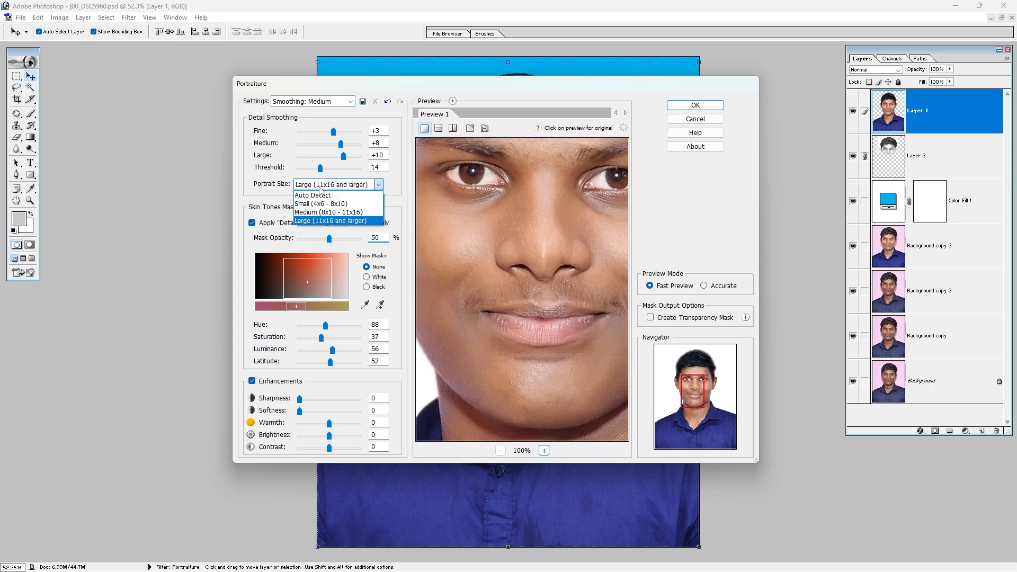
left_click(320, 198)
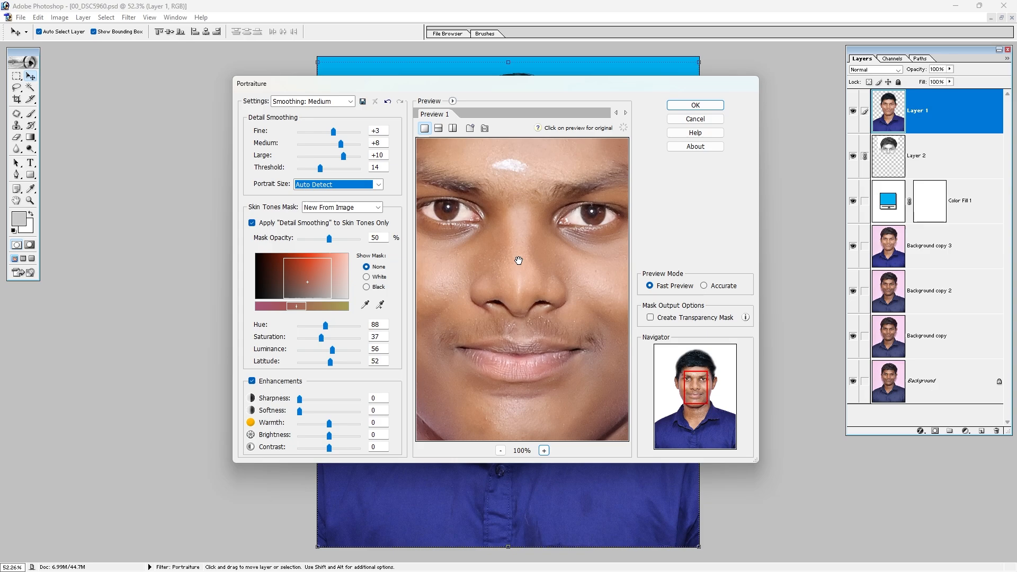
left_click(333, 186)
left_click(341, 220)
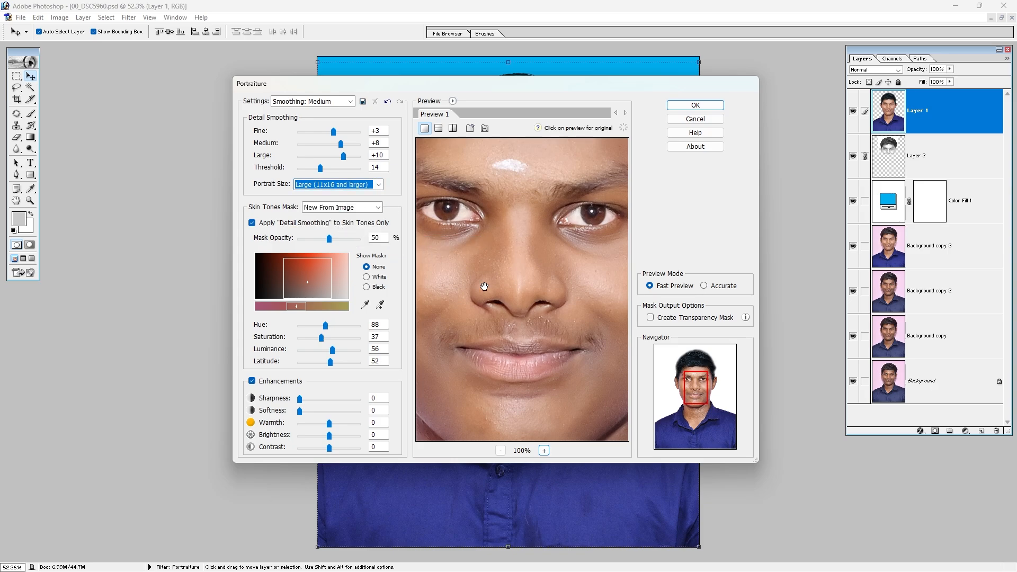
Set Portraiture's Medium and Large detail smoothing to +7 each and apply the filter to Layer 1.
left_click_drag(518, 328, 543, 311)
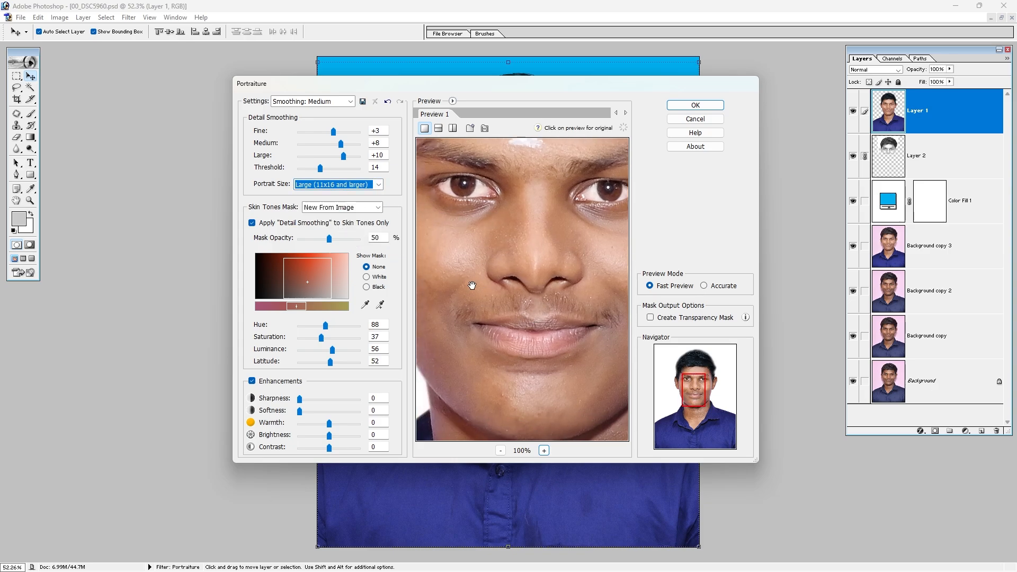
left_click_drag(342, 146, 340, 157)
left_click_drag(582, 380, 576, 404)
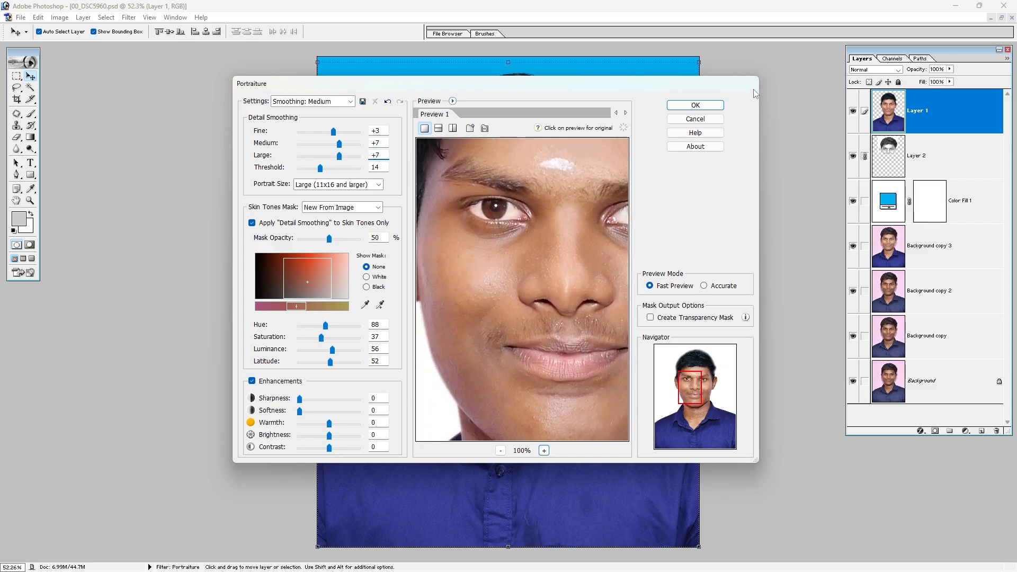
left_click(696, 105)
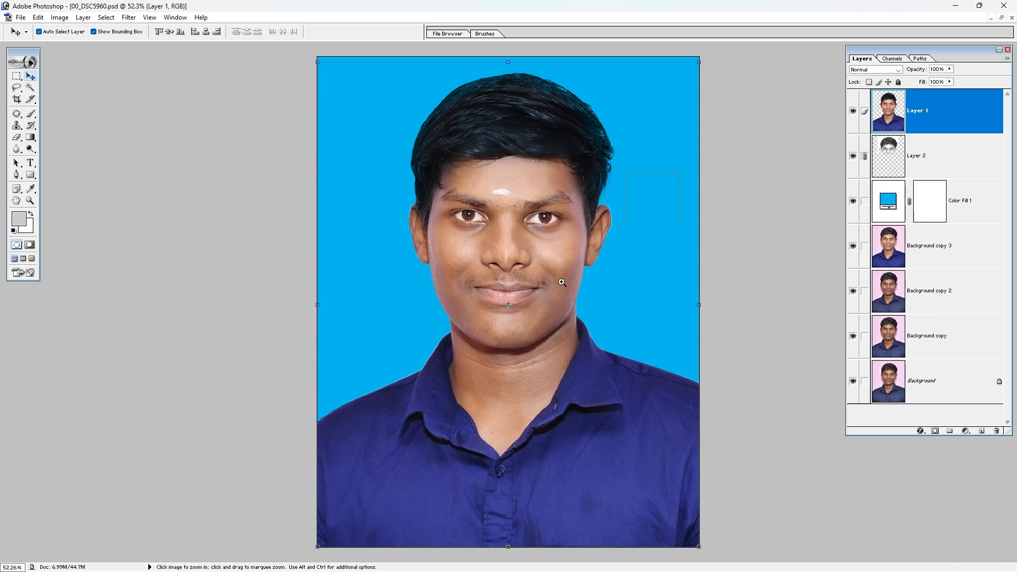
Compare the retouched face with the Background and Background copy layers by showing each alone and restoring all layers.
left_click_drag(562, 282, 455, 356)
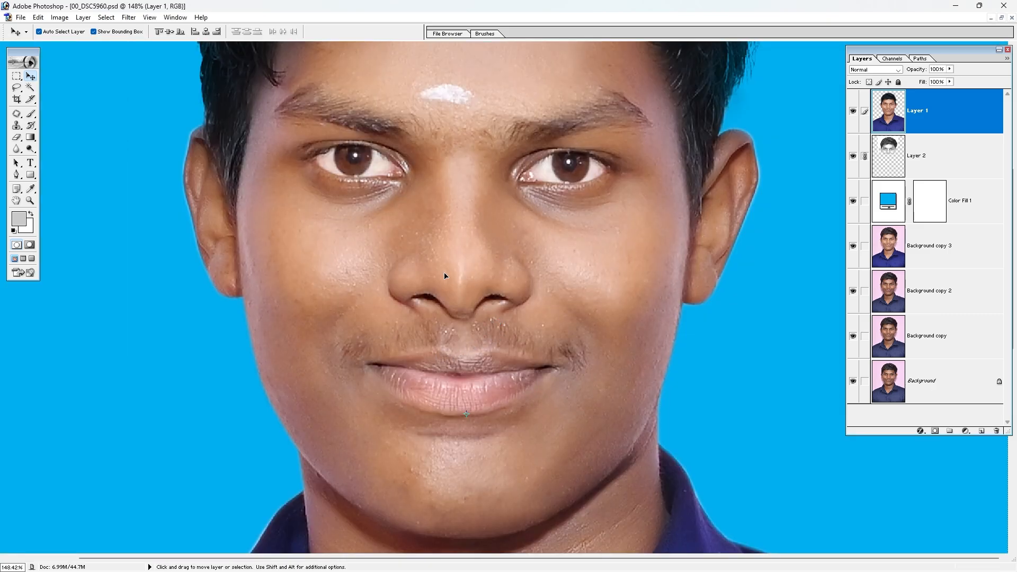
key("ctrl+0")
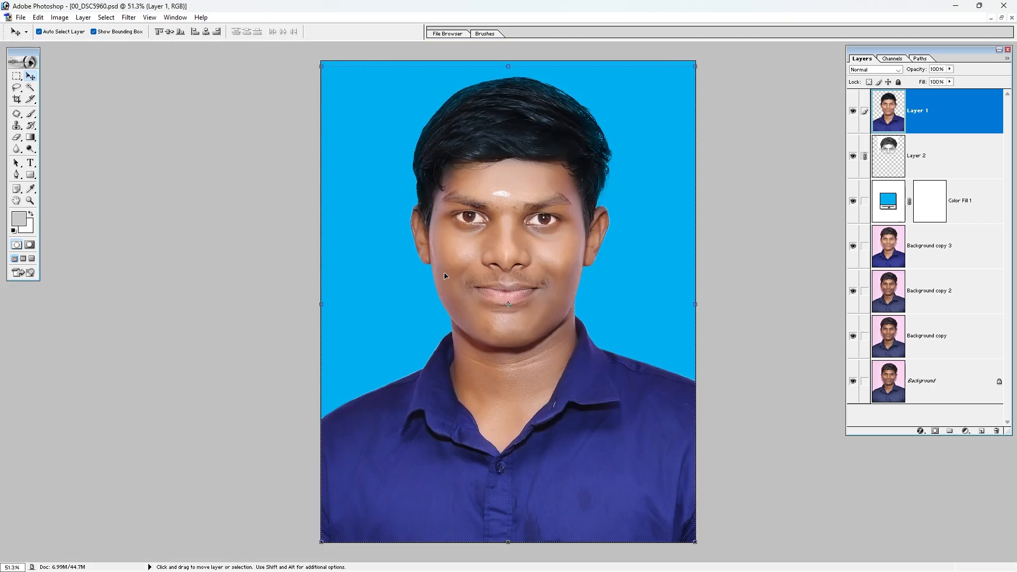
left_click(854, 382, "alt")
left_click(853, 382, "alt")
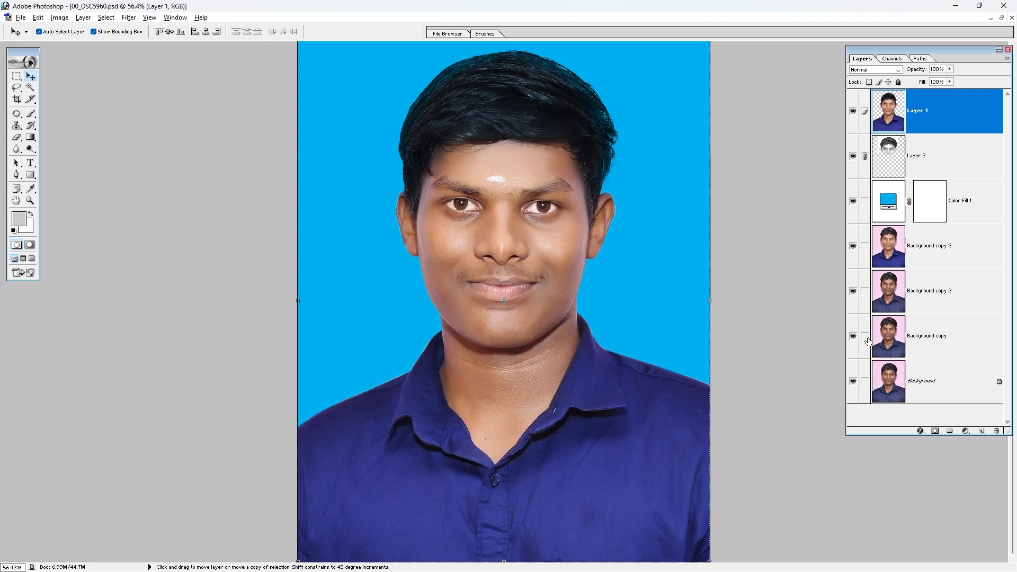
left_click(853, 337, "alt")
left_click(853, 337, "alt")
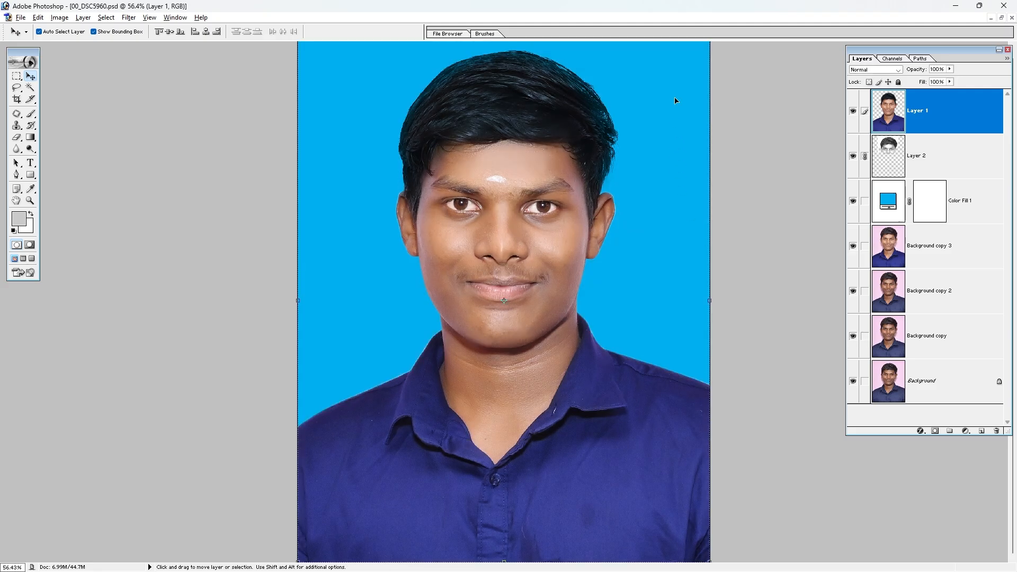
left_click_drag(672, 116, 398, 404)
left_click(852, 337, "alt")
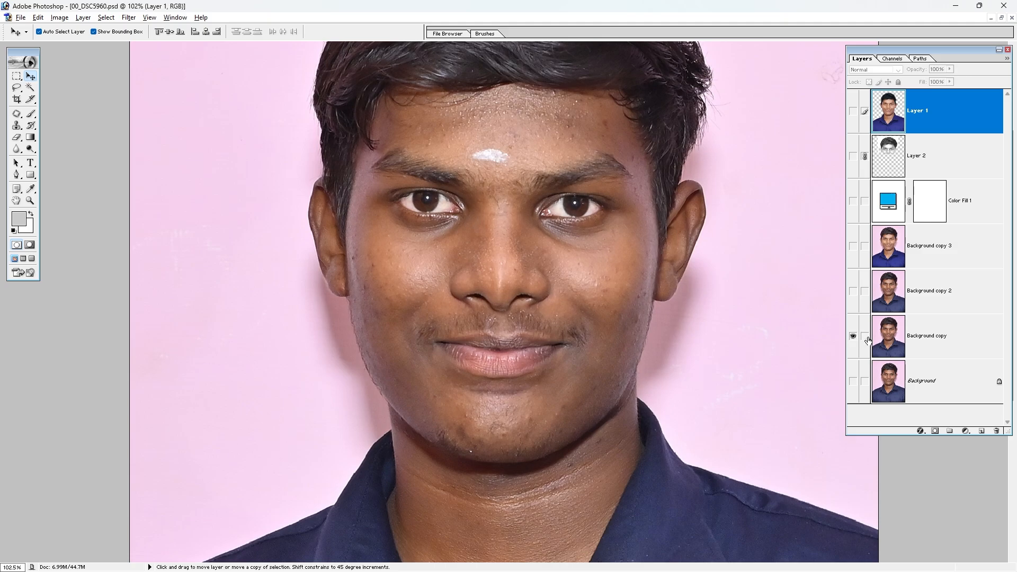
left_click(866, 337)
left_click(866, 338)
left_click(853, 338, "alt")
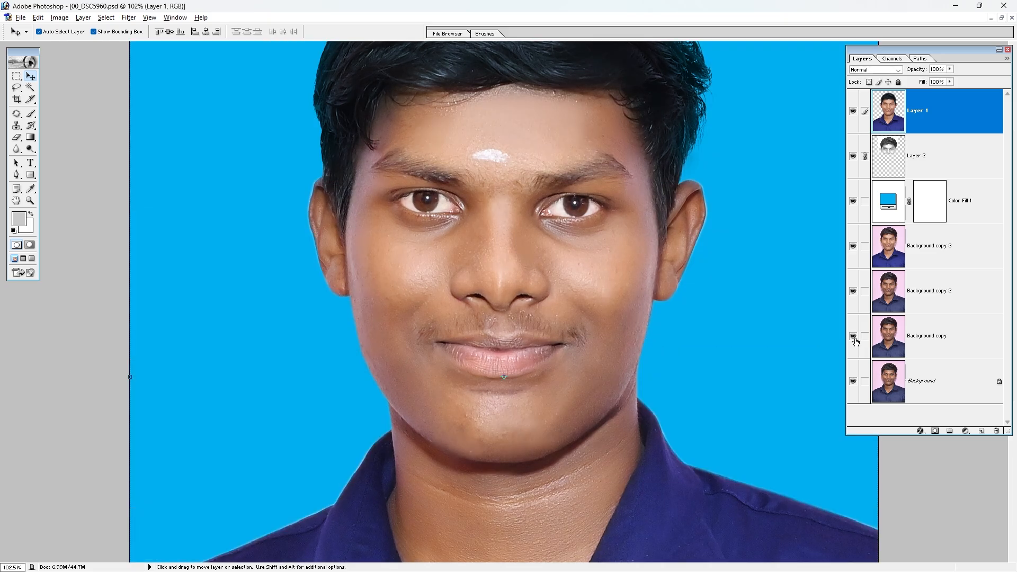
key("ctrl+0")
Raise the contrast of Layer 1 slightly with Brightness/Contrast, leaving brightness at 0, and apply the adjustment.
right_click(501, 333)
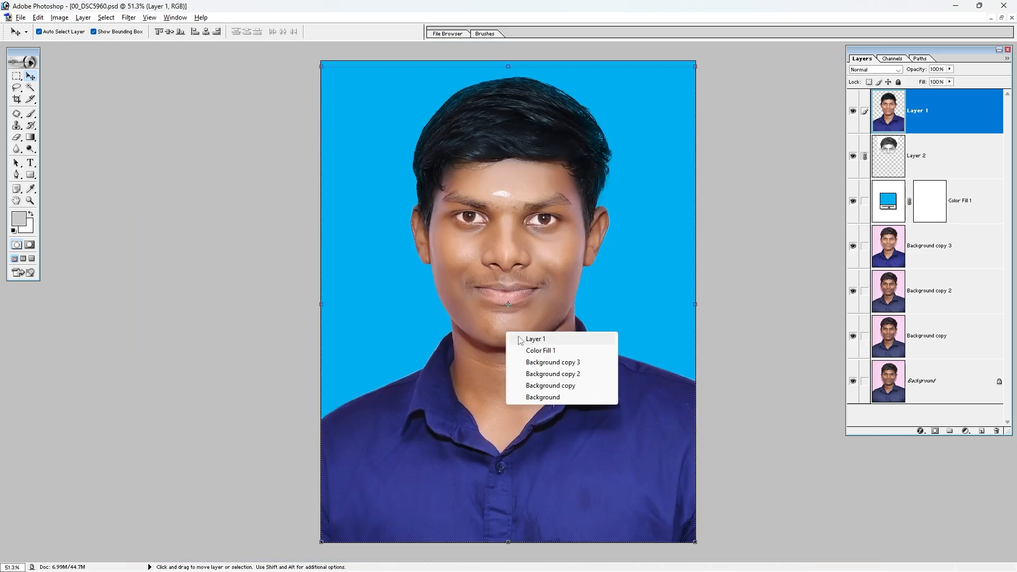
left_click(523, 339)
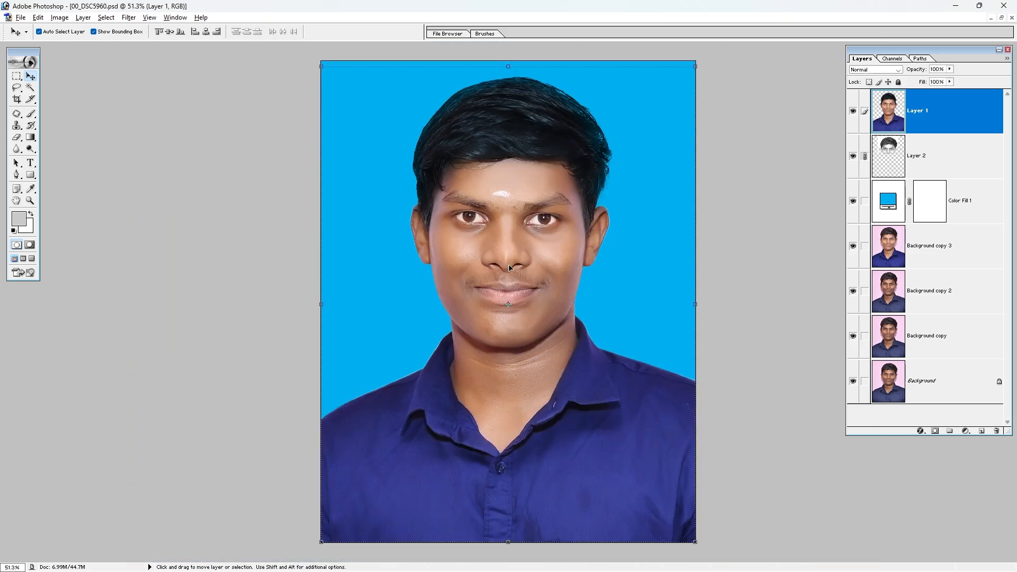
left_click(59, 18)
mouse_move(135, 49)
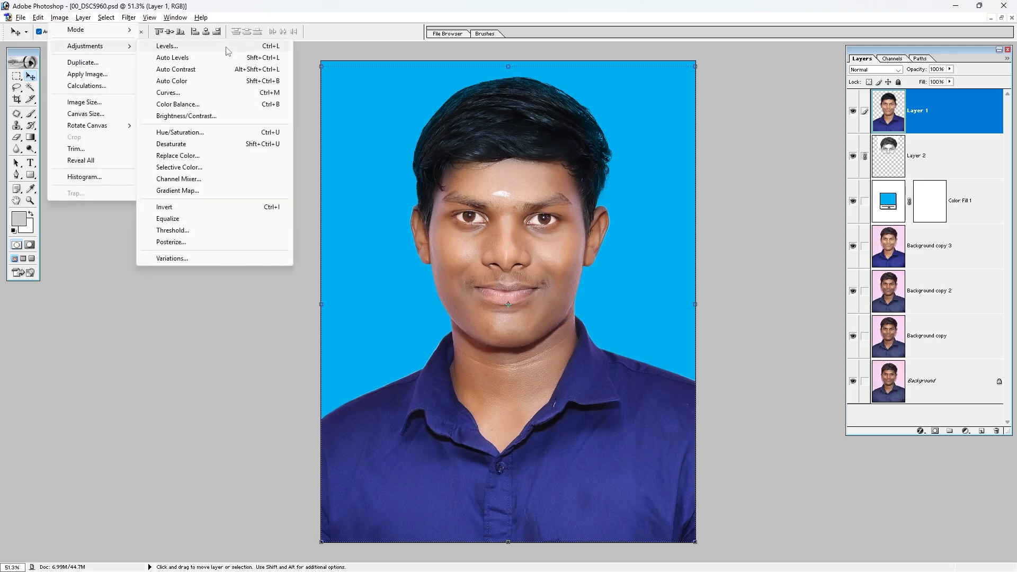
left_click(187, 116)
key("Tab")
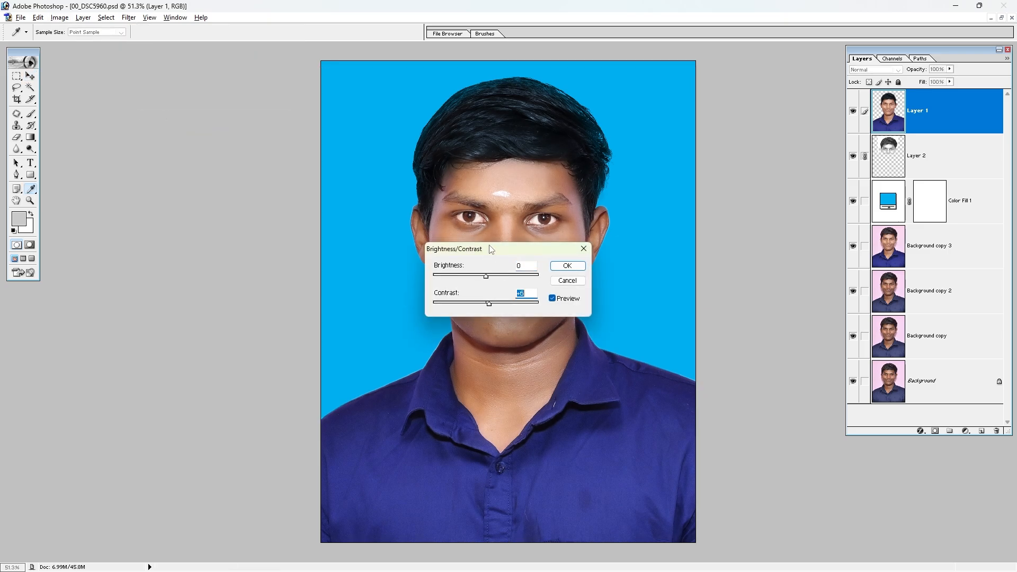
left_click_drag(492, 249, 678, 259)
key("Up")
key("Up")
key("Up")
key("Up")
left_click(751, 279)
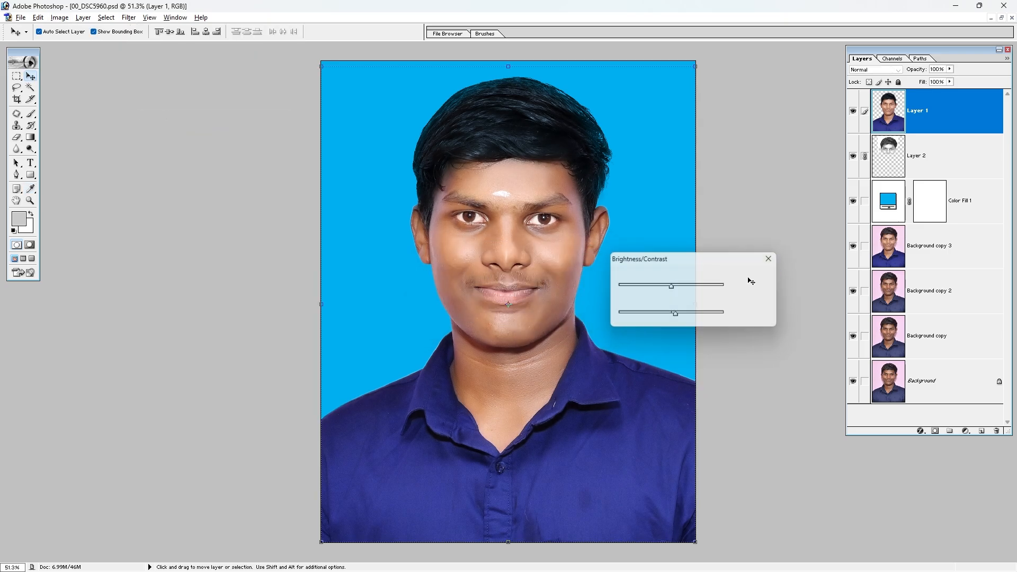
Examine the skin, eyes and lips of the retouched face up close, then fit the whole photo in view.
left_click_drag(588, 224, 513, 389)
left_click_drag(517, 289, 530, 495)
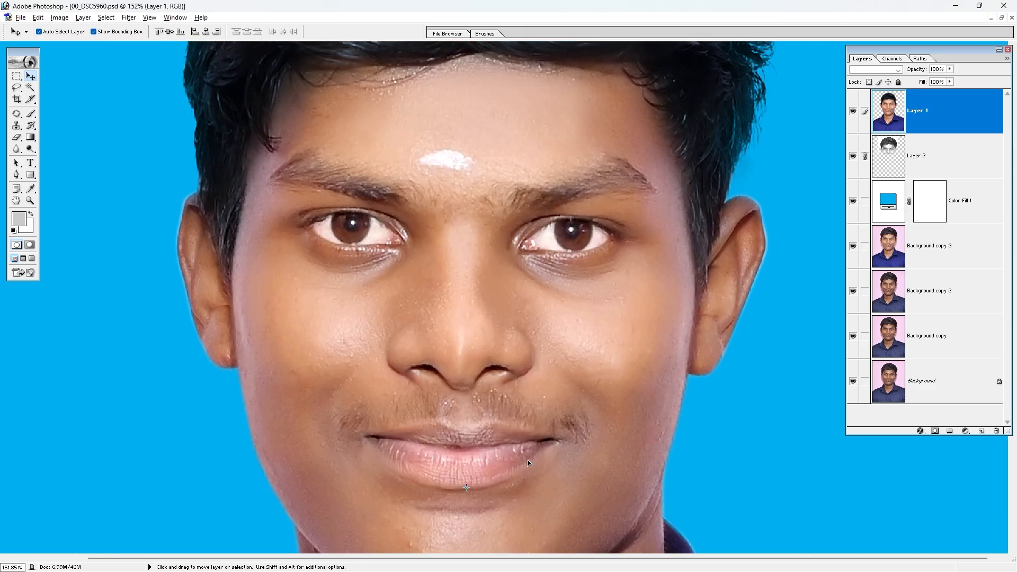
key("ctrl+0")
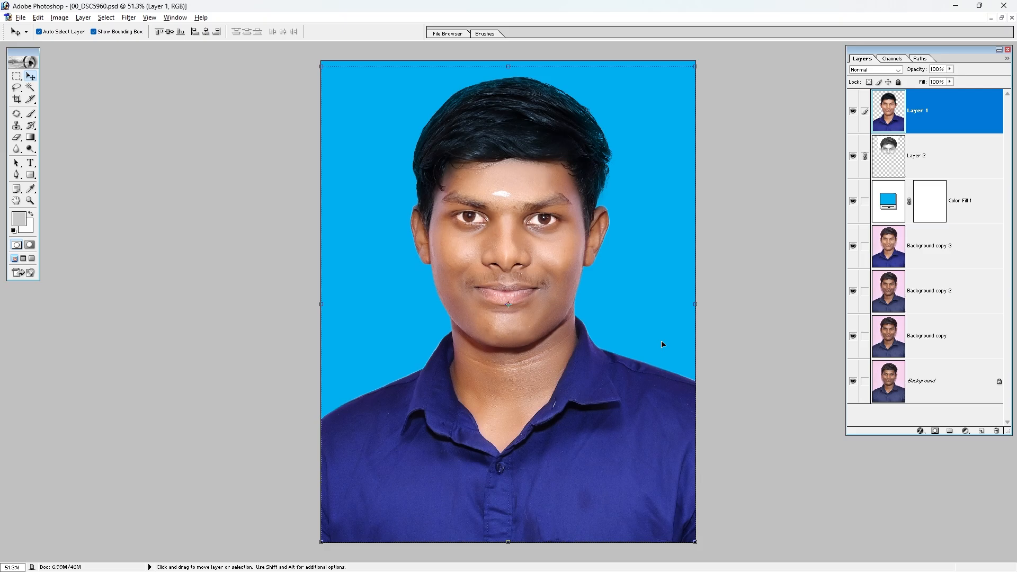
key("super+d")
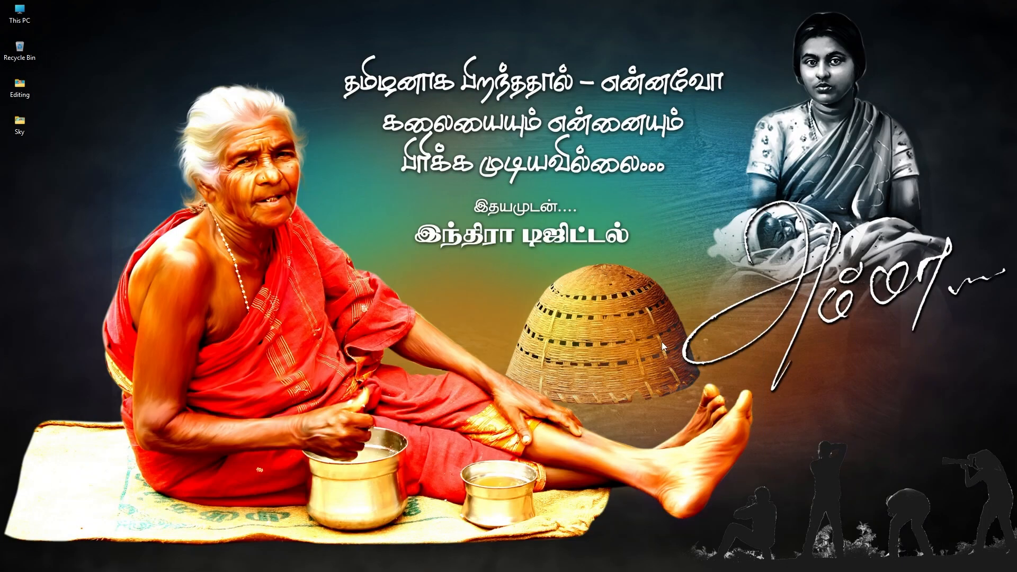
right_click(452, 266)
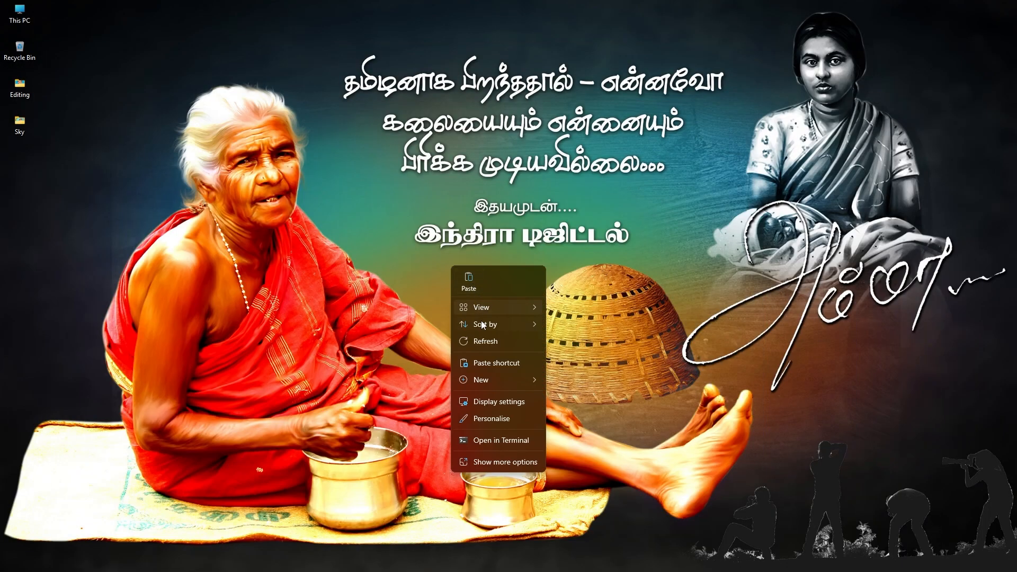
left_click(484, 339)
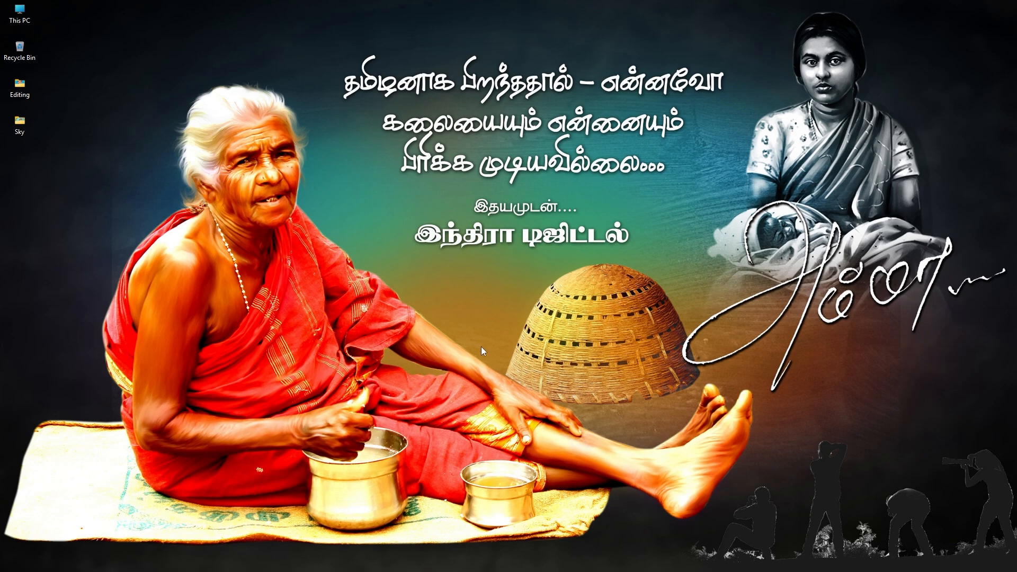